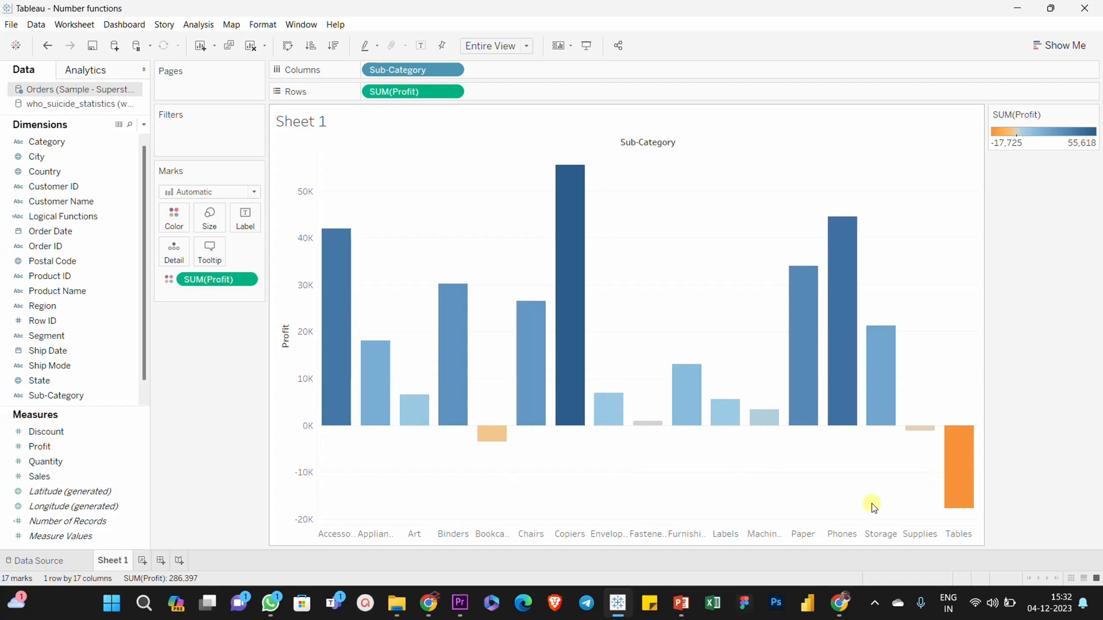
Add a mark annotation to the Tables bar in the profit by sub-category chart.
mouse_move(961, 470)
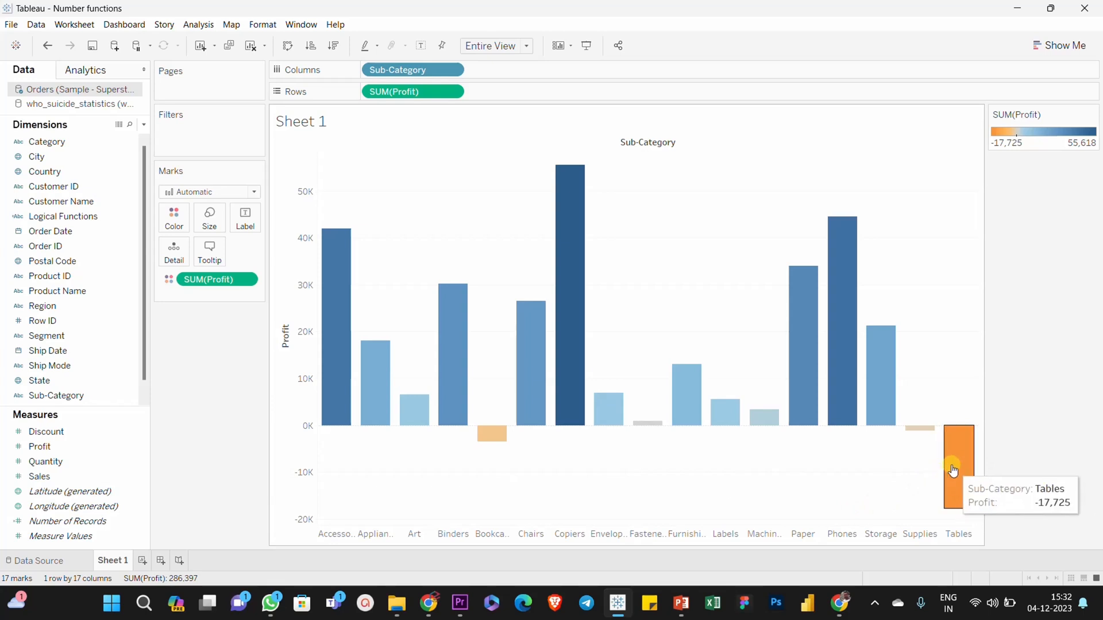
right_click(953, 471)
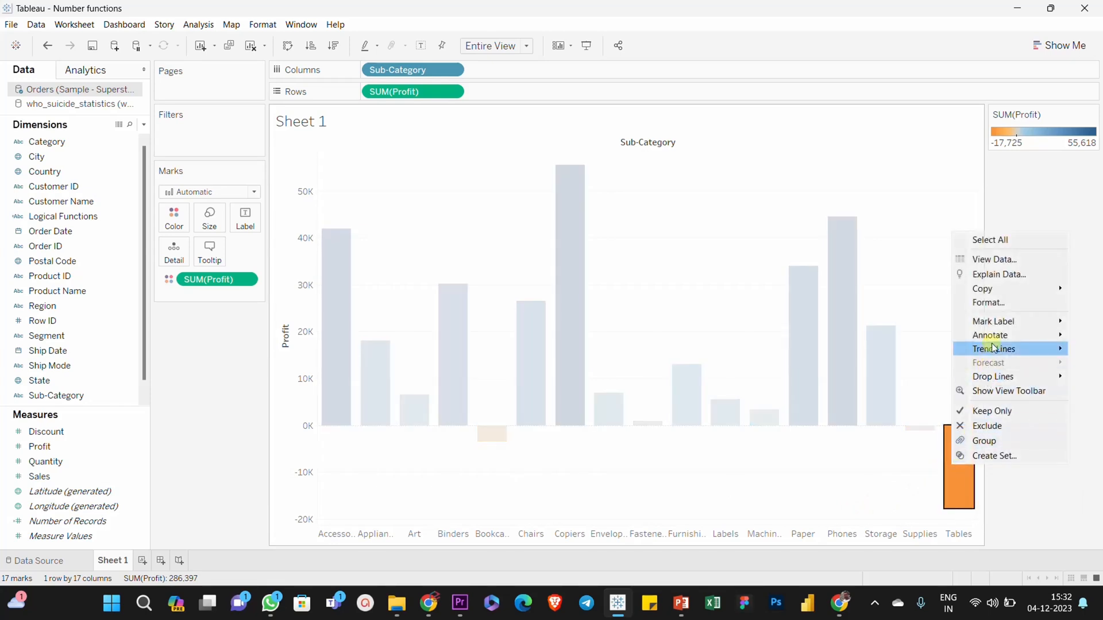
mouse_move(998, 336)
left_click(931, 338)
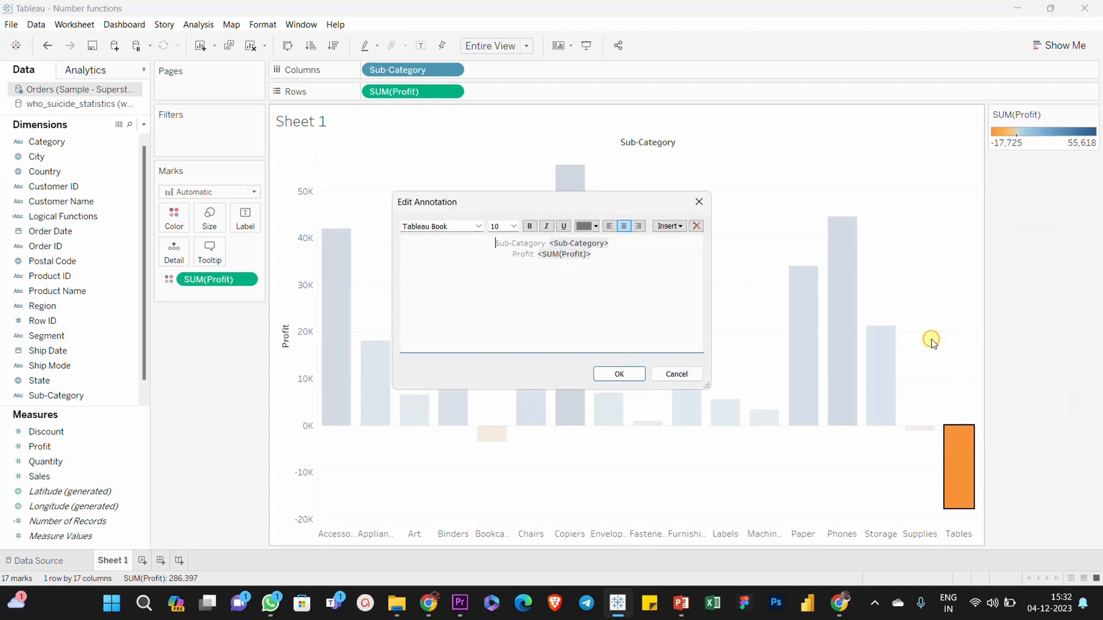
Format all of the annotation text as bold 12-point Segoe UI in white and place the annotation on the chart.
left_click(604, 256)
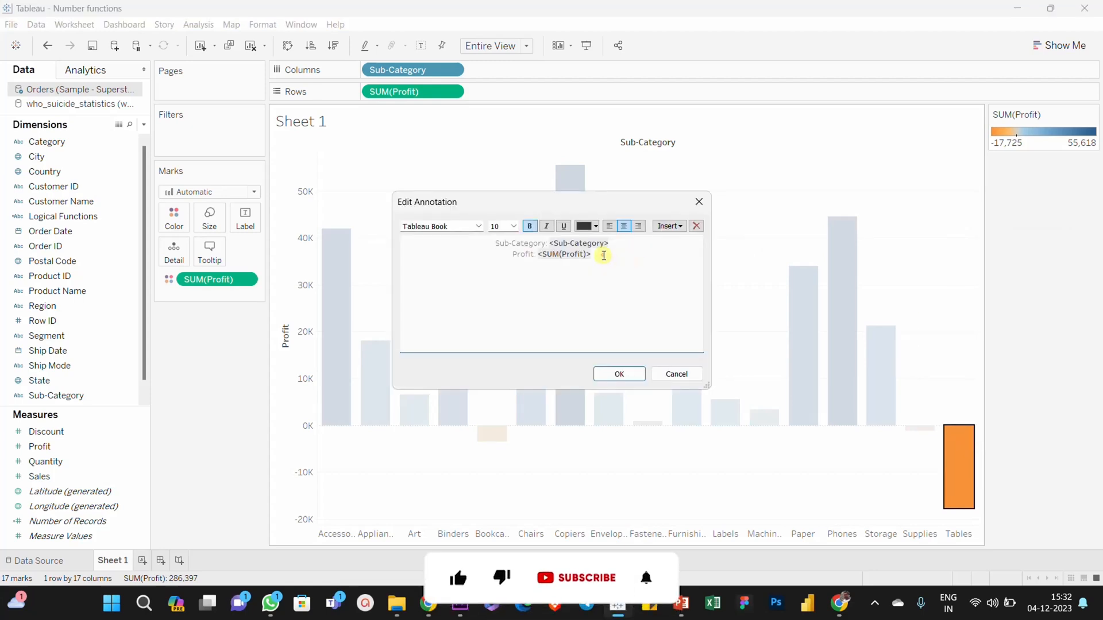
key("ctrl+a")
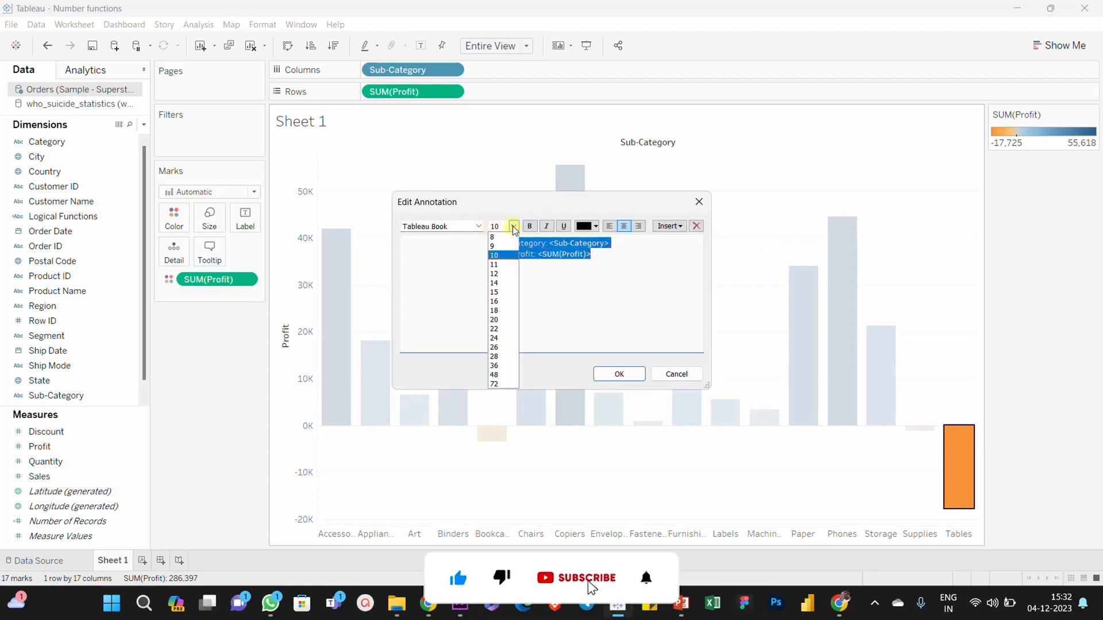
left_click(513, 225)
left_click(497, 274)
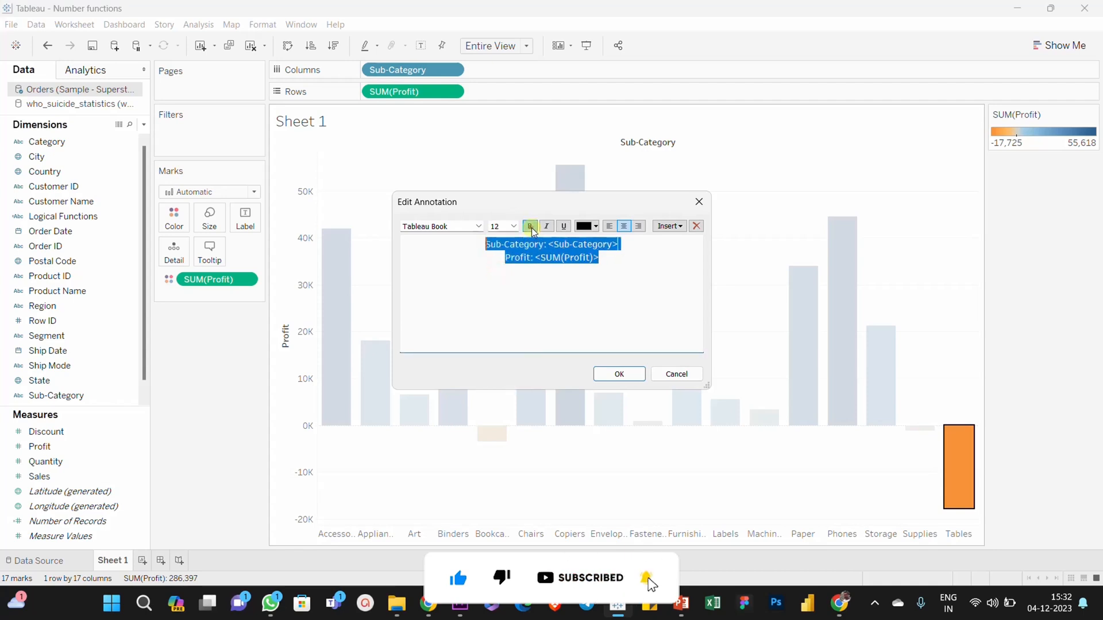
left_click(479, 226)
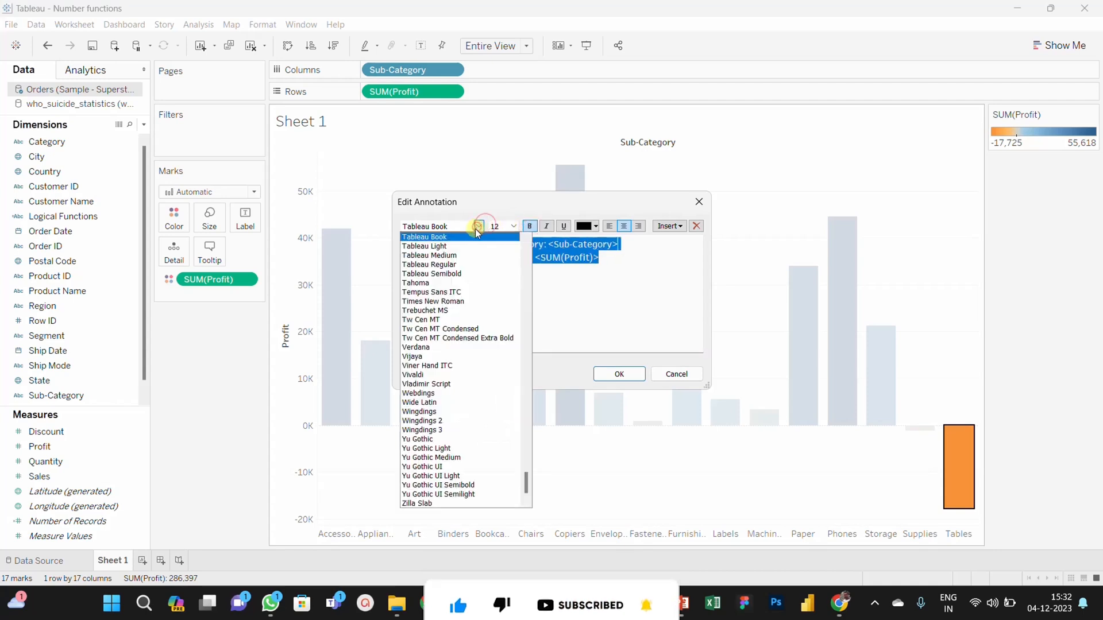
scroll(460, 277, "up", 10)
left_click(451, 301)
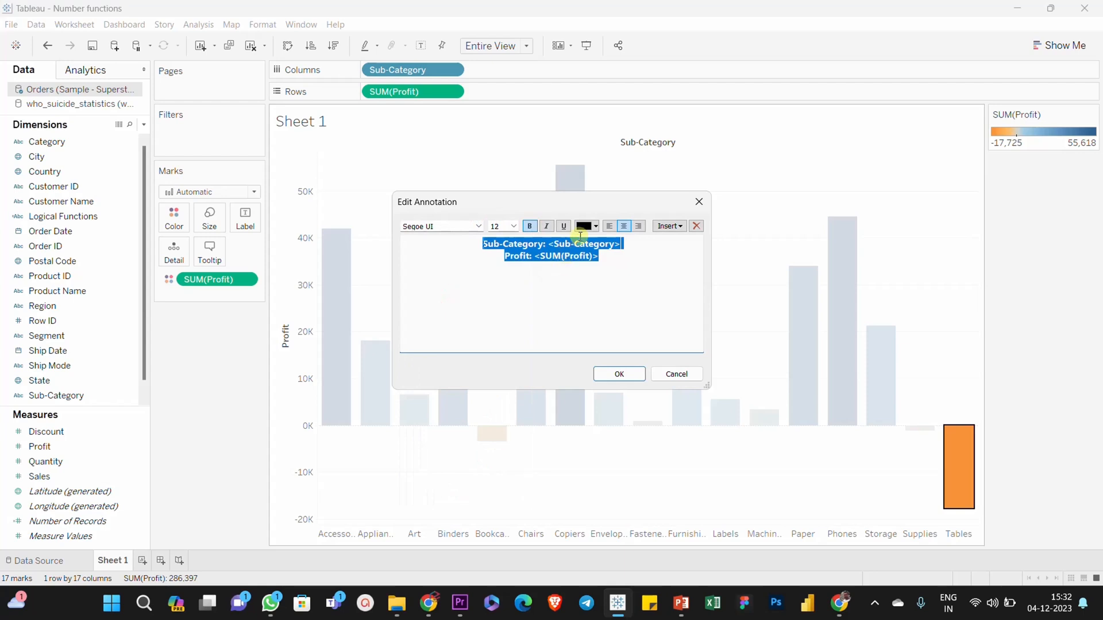
left_click(597, 226)
left_click(597, 239)
left_click(624, 373)
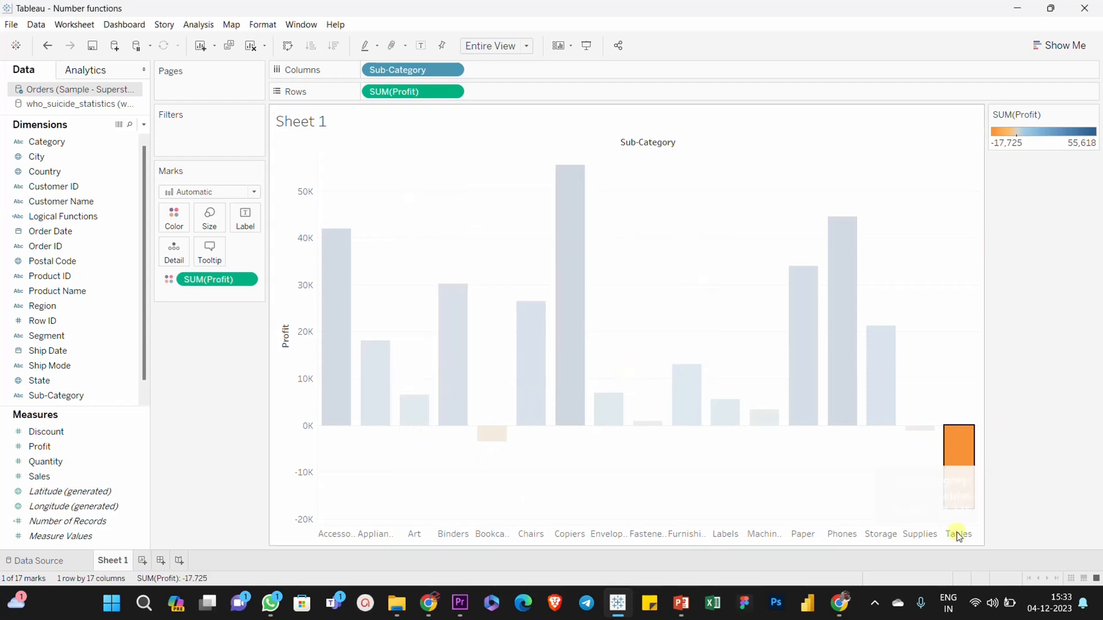
Change the Tables annotation text color to black and center-align all of it.
double_click(967, 485)
left_click(614, 305)
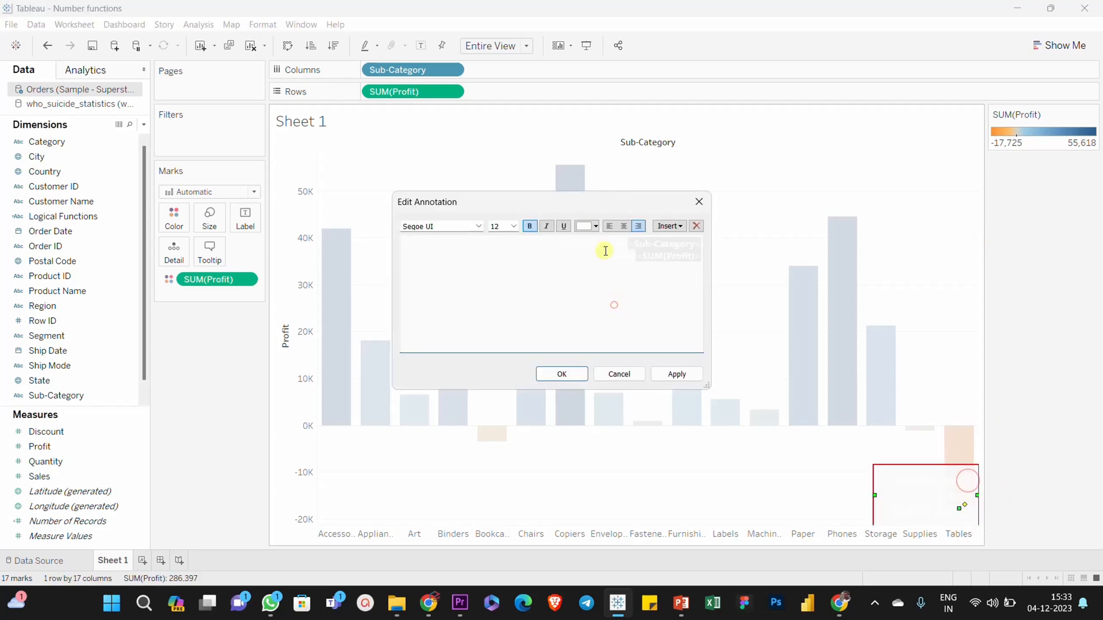
key("ctrl+a")
left_click(597, 227)
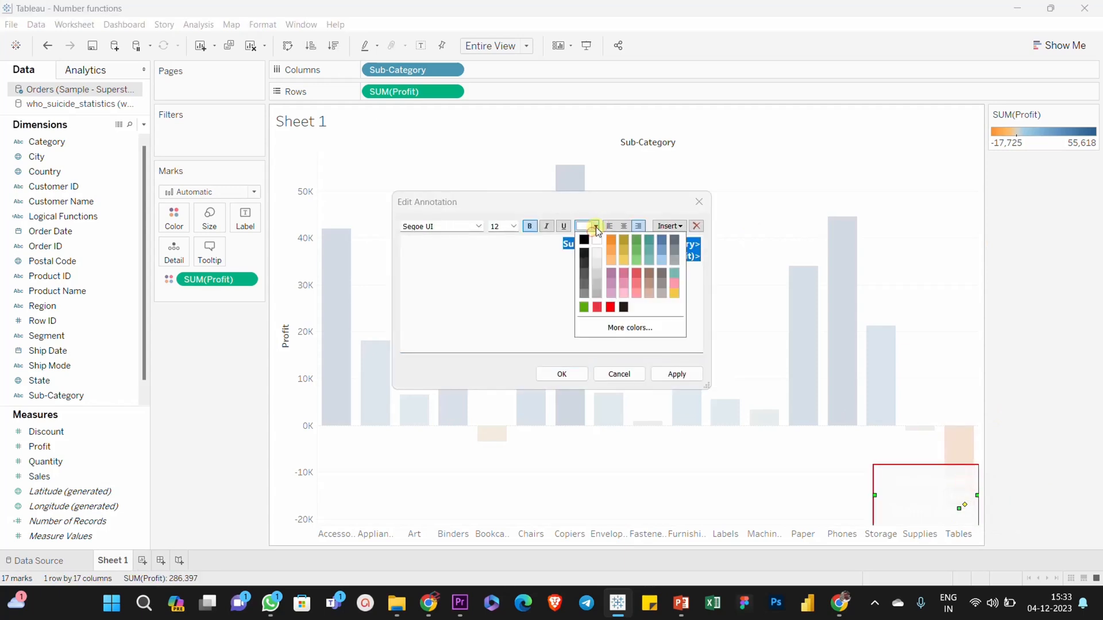
left_click(585, 240)
left_click(596, 226)
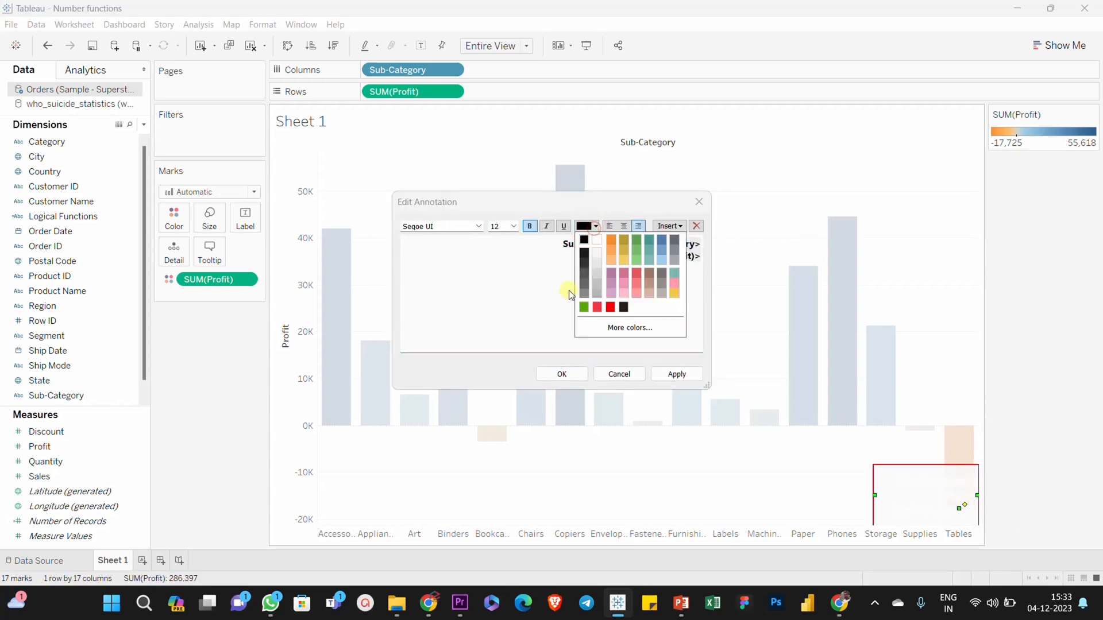
left_click(535, 300)
left_click(601, 265)
key("ctrl+a")
left_click(624, 226)
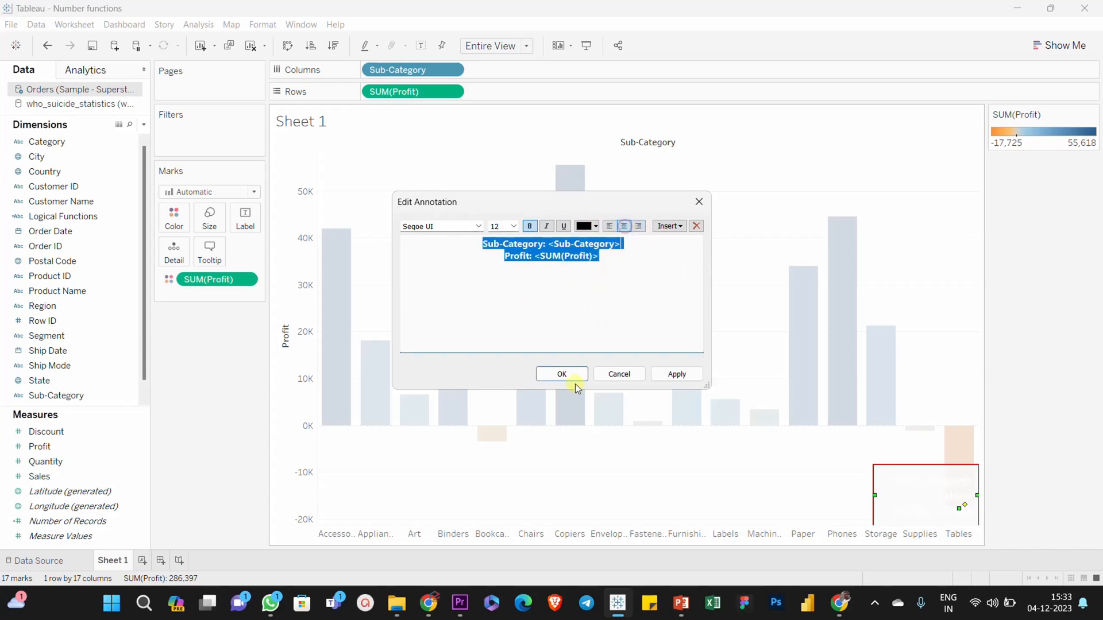
left_click(562, 374)
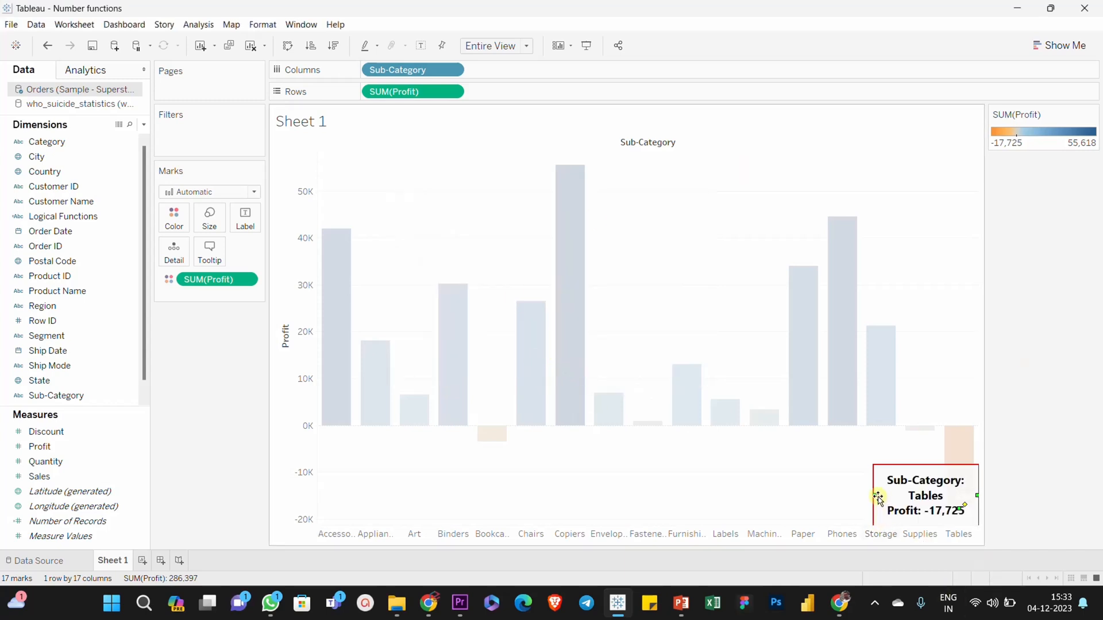
Resize the annotation box so its text fits on two lines, and move it beside the Tables bar.
left_click_drag(874, 494, 794, 493)
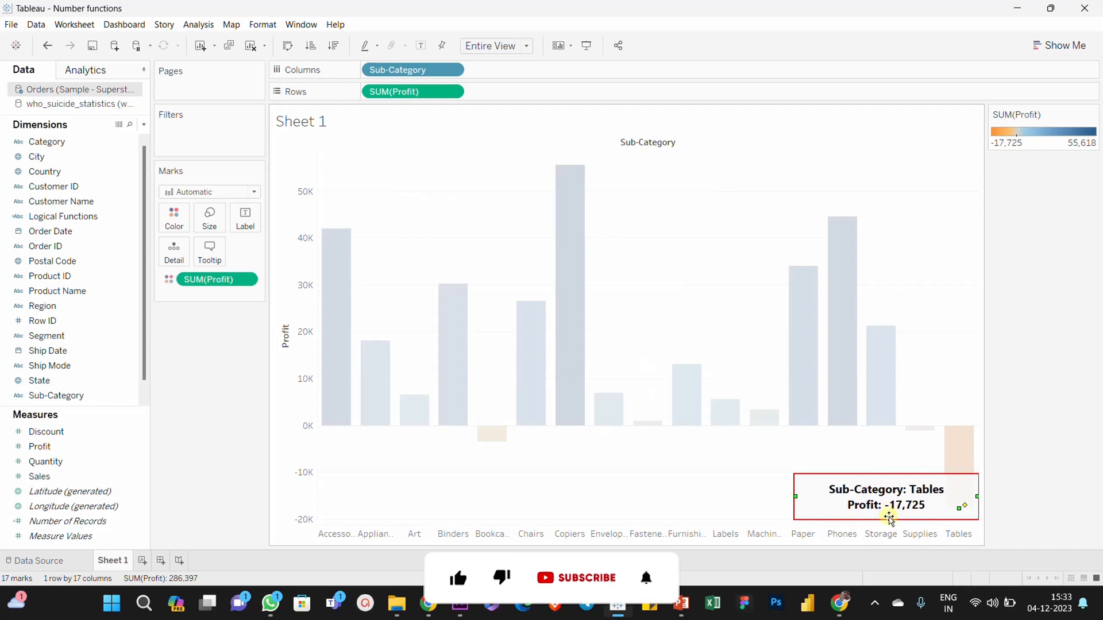
mouse_move(926, 497)
left_mouse_down()
mouse_move(879, 470)
mouse_move(888, 462)
left_mouse_up()
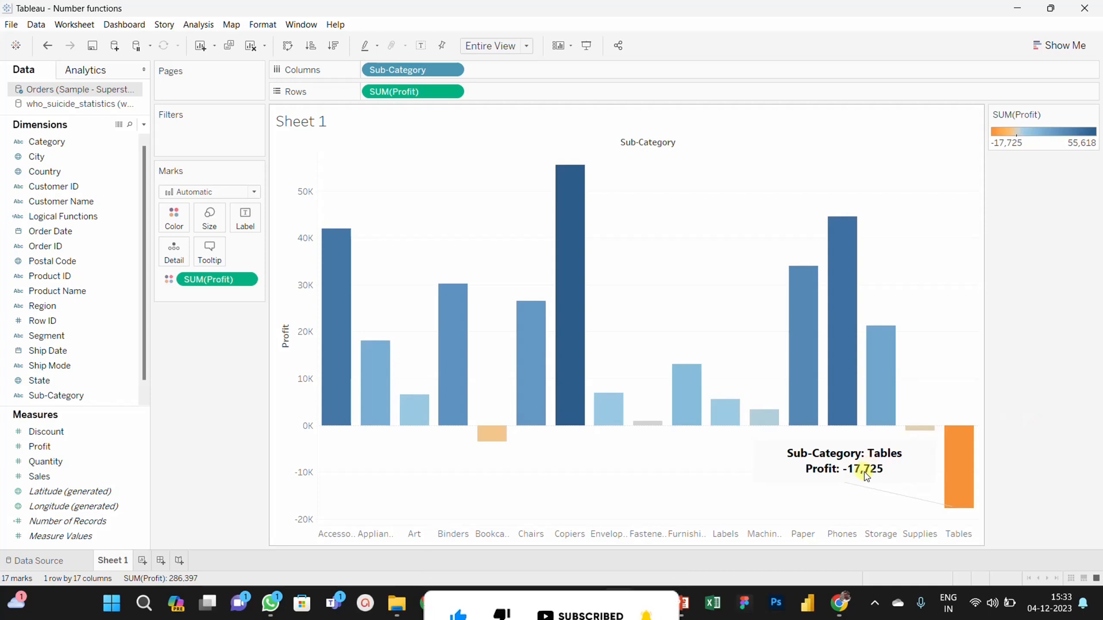
left_click(756, 468)
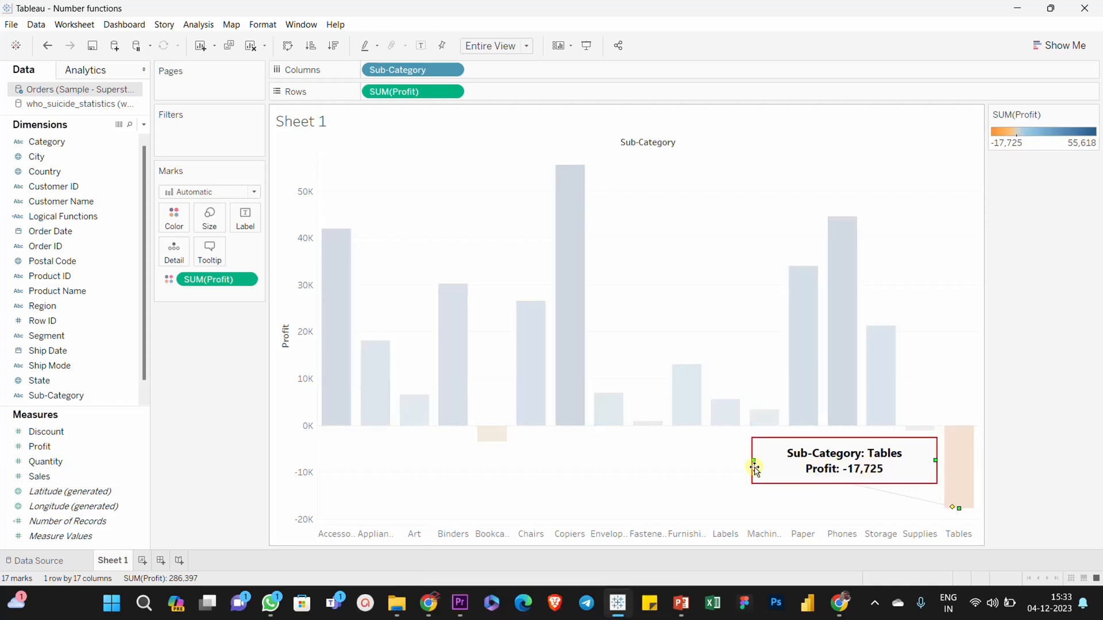
left_click_drag(755, 459, 782, 460)
left_click(1043, 413)
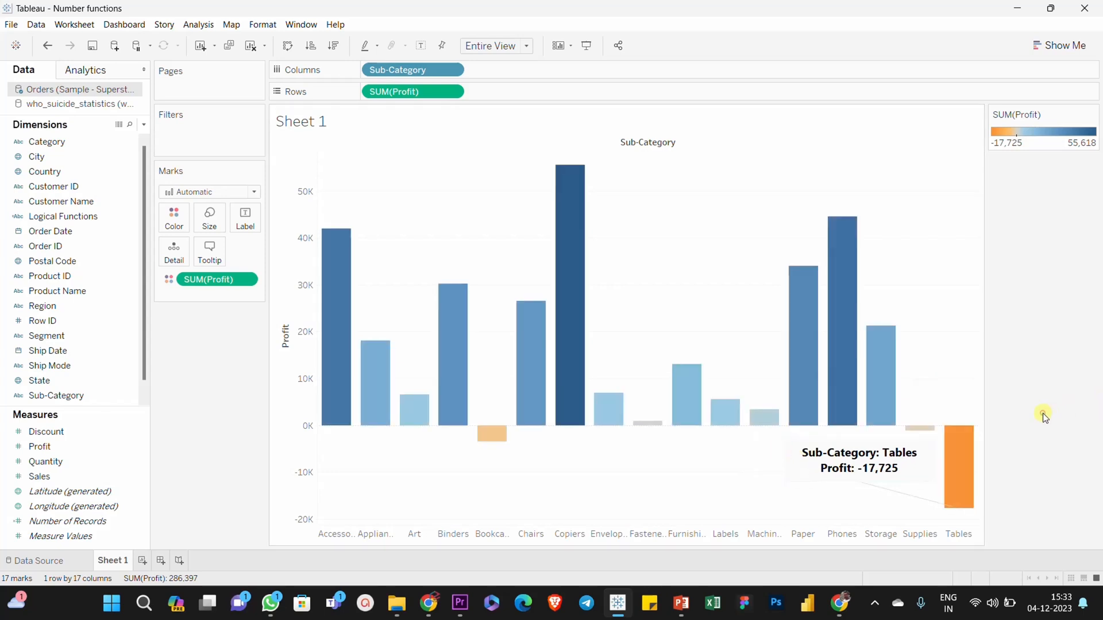
left_click(887, 470)
left_click(1071, 443)
Reopen the annotation text, try an empty line above it, remove that line and apply the text.
mouse_move(949, 488)
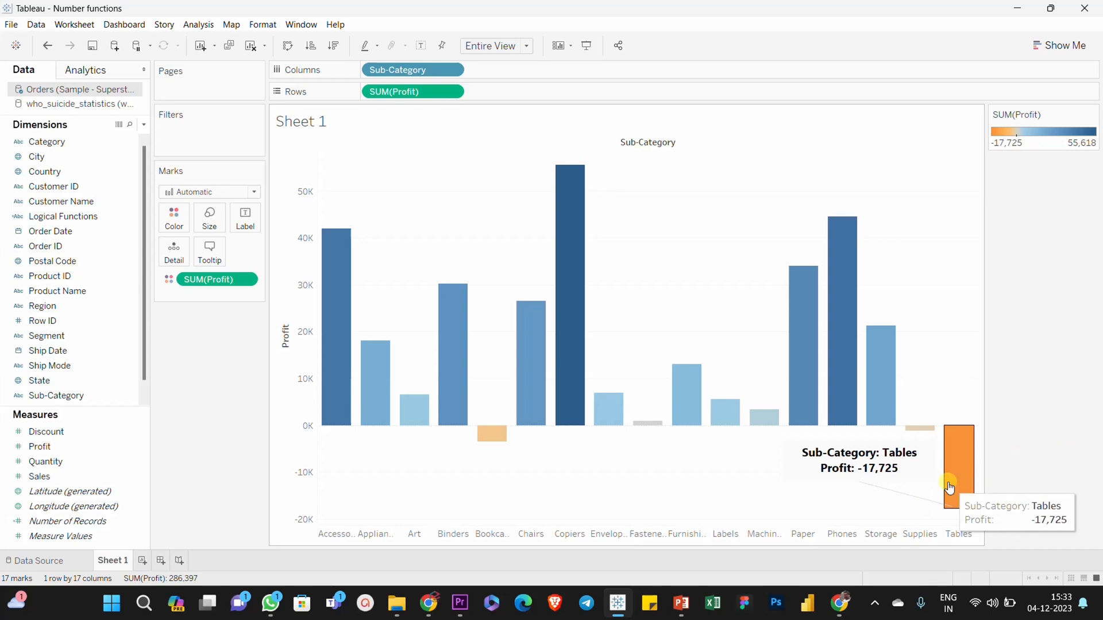
right_click(878, 454)
left_click(907, 462)
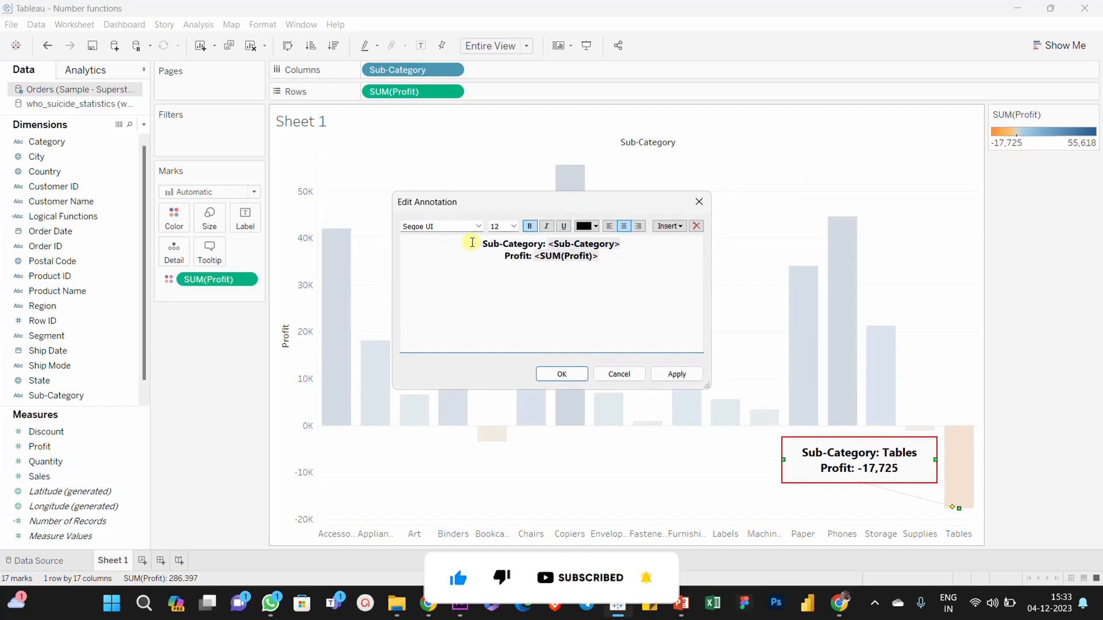
key("Return")
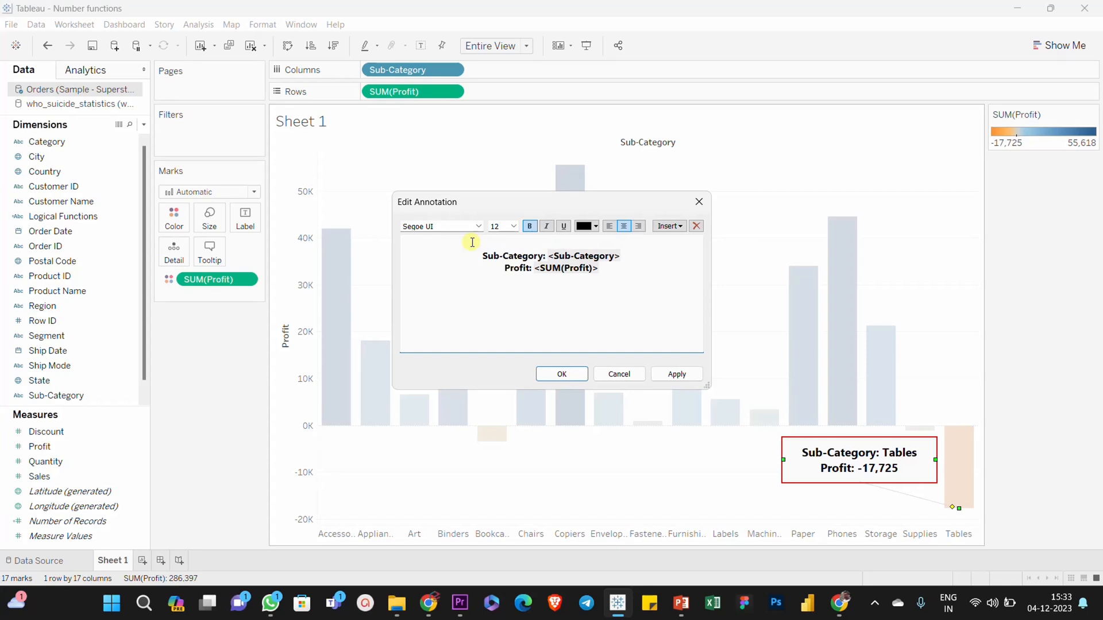
key("BackSpace")
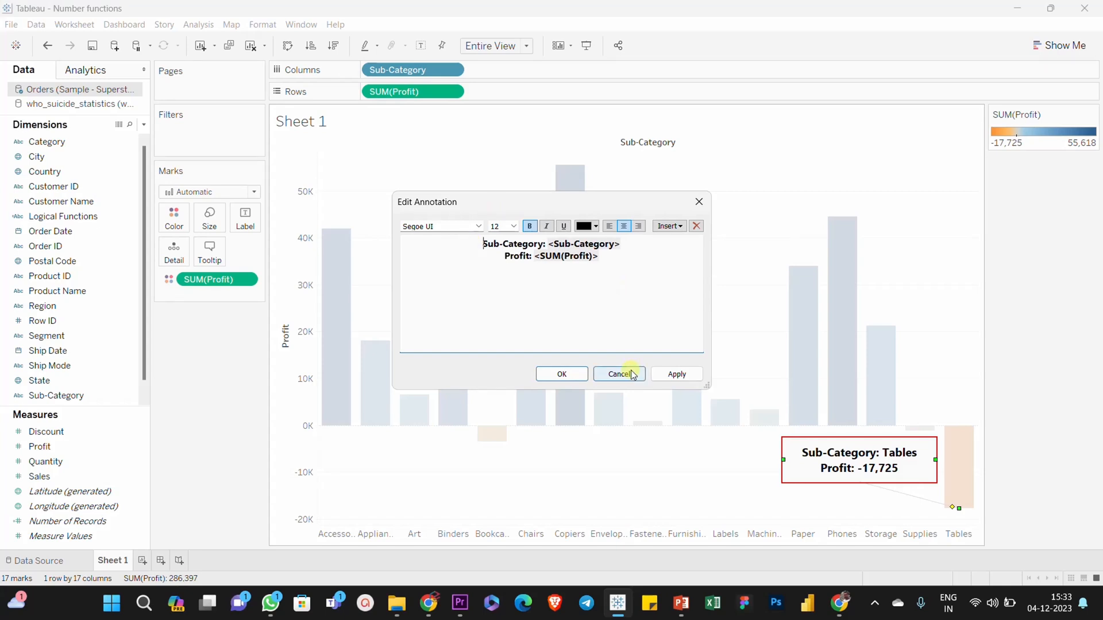
left_click(673, 375)
left_click(559, 375)
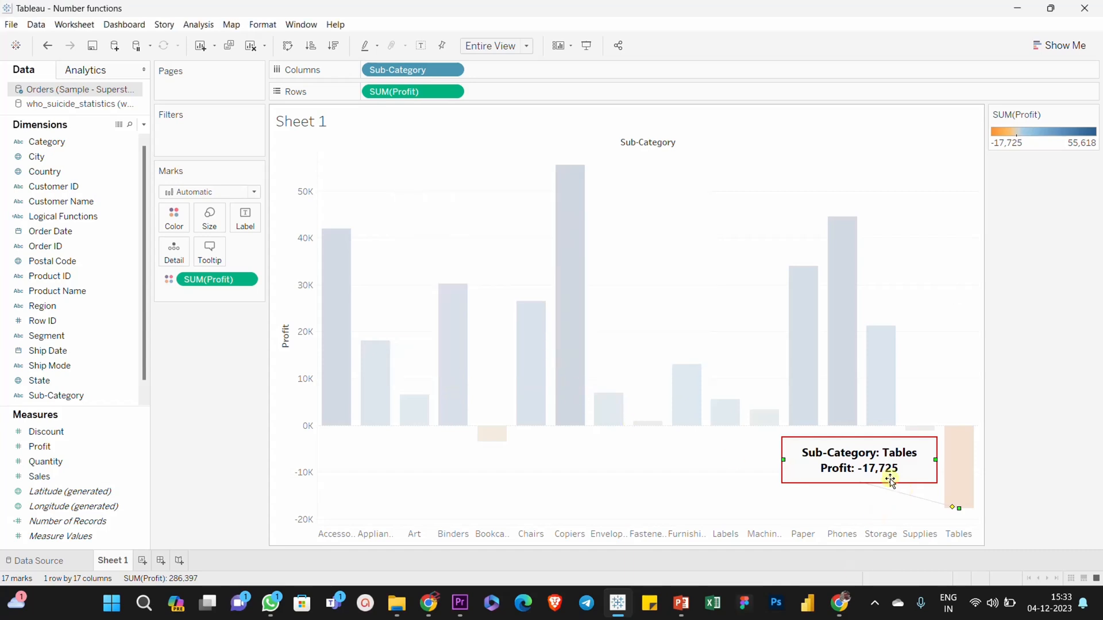
Move the annotation box slightly down and farther from the Tables bar.
mouse_move(881, 471)
left_mouse_down()
mouse_move(869, 490)
mouse_move(849, 490)
left_mouse_up()
left_click(1057, 461)
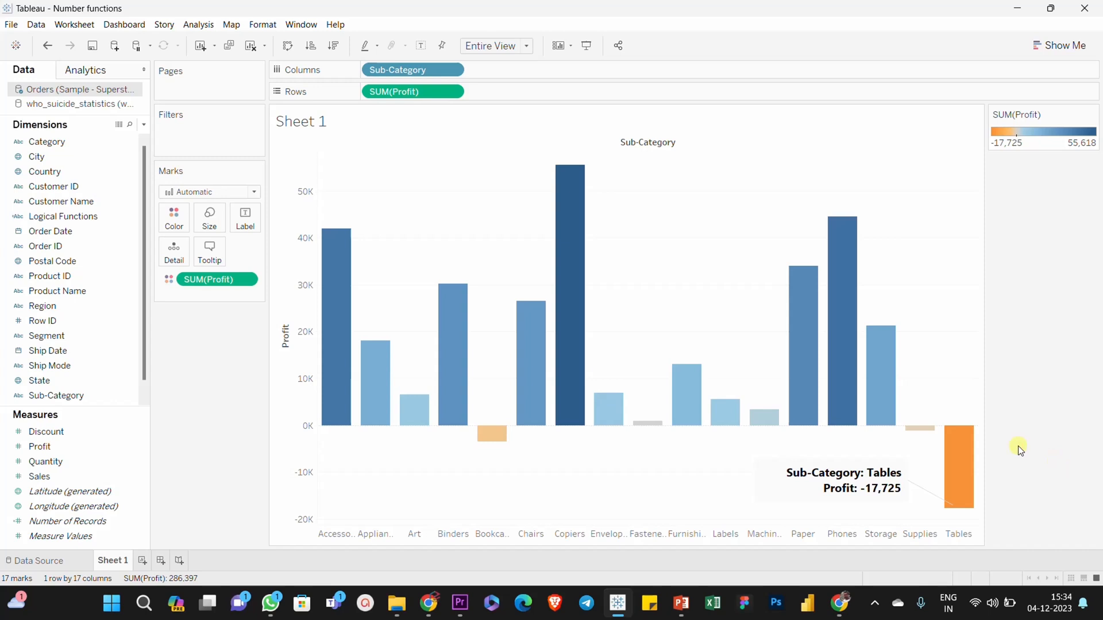
Format the Tables annotation box, trying green shading before setting it to red.
left_click(891, 472)
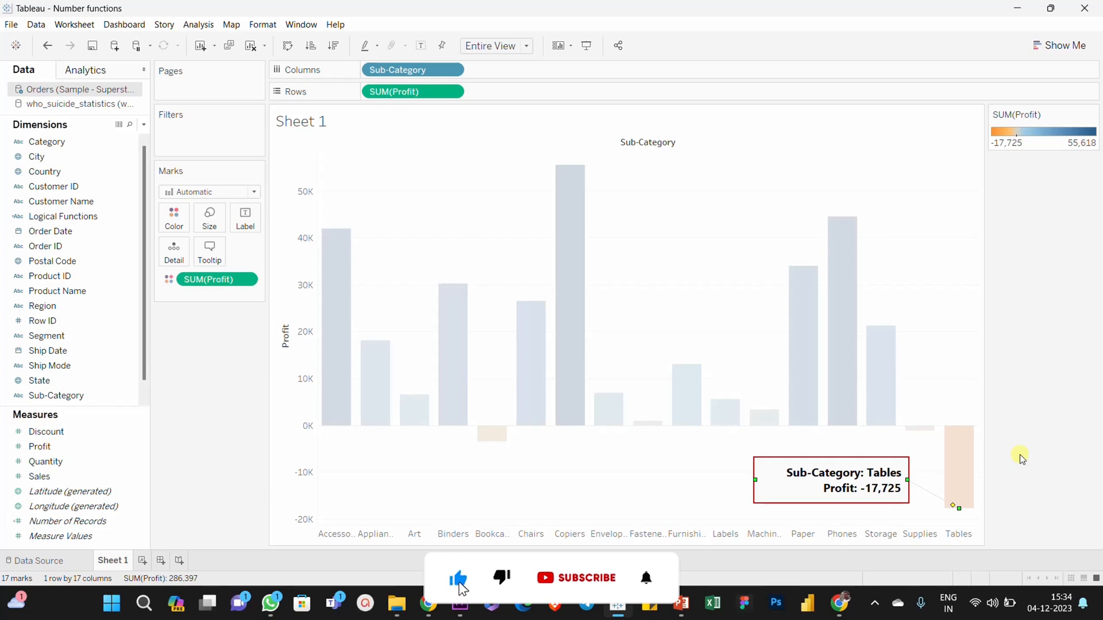
right_click(881, 481)
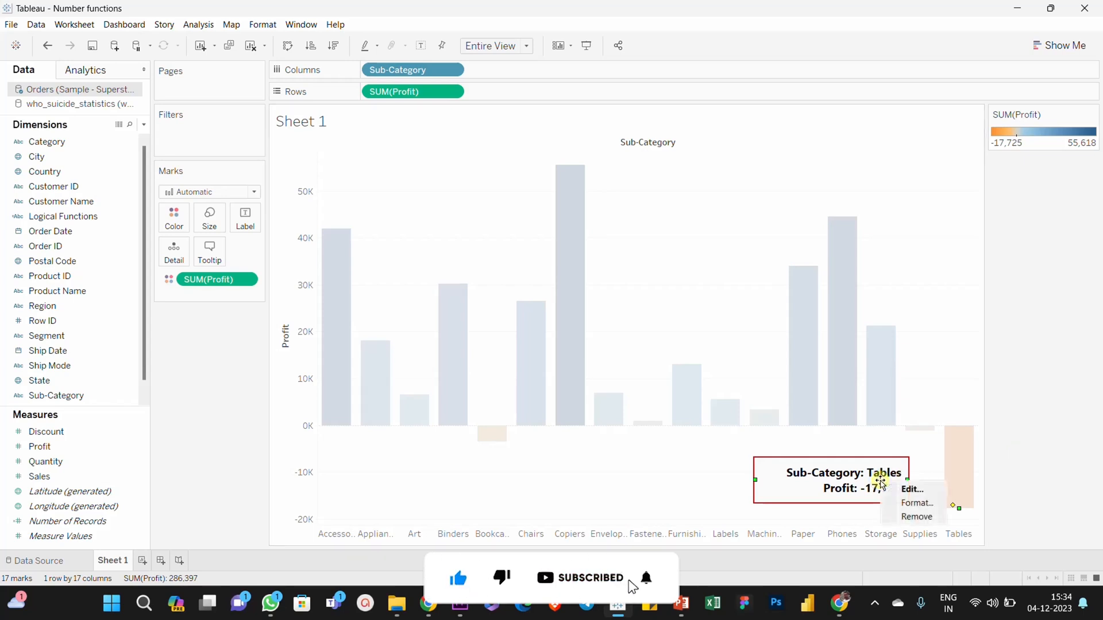
left_click(917, 503)
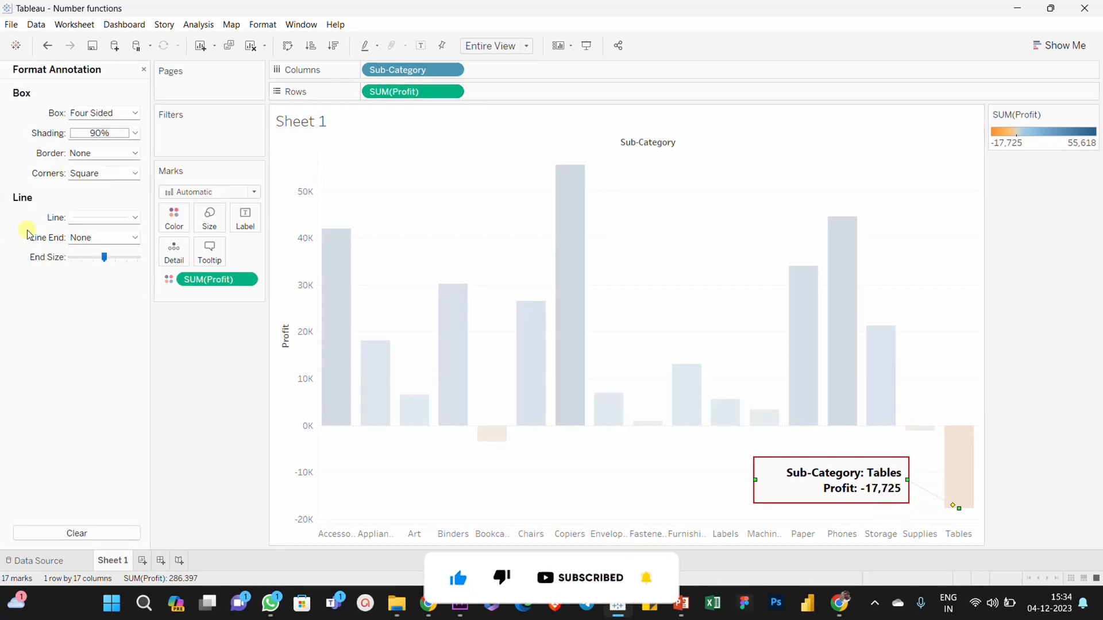
left_click(135, 133)
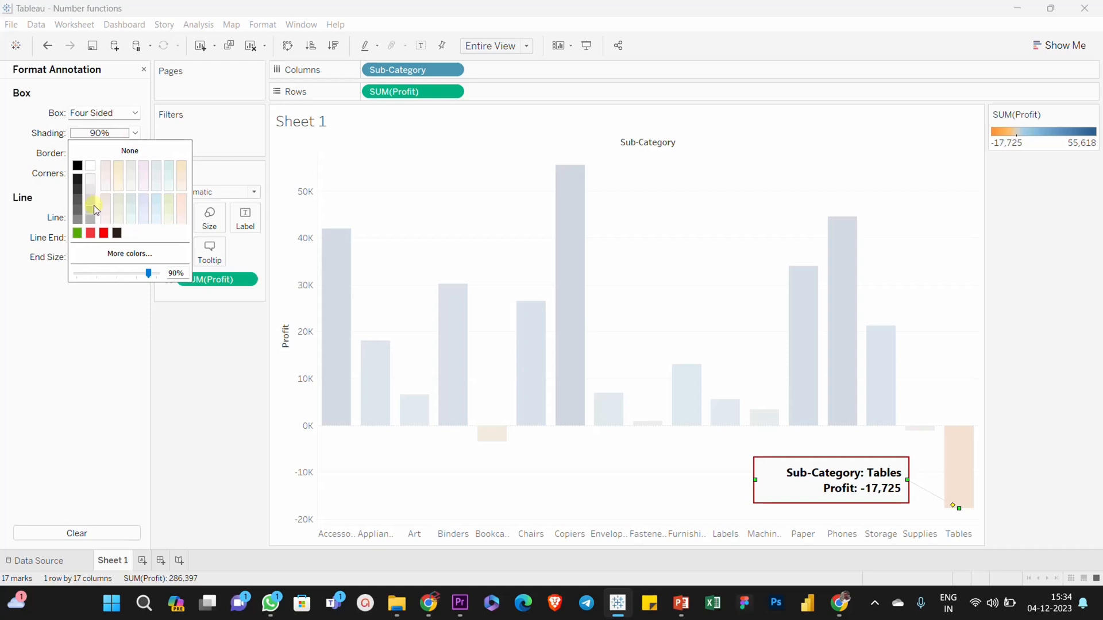
left_click(78, 233)
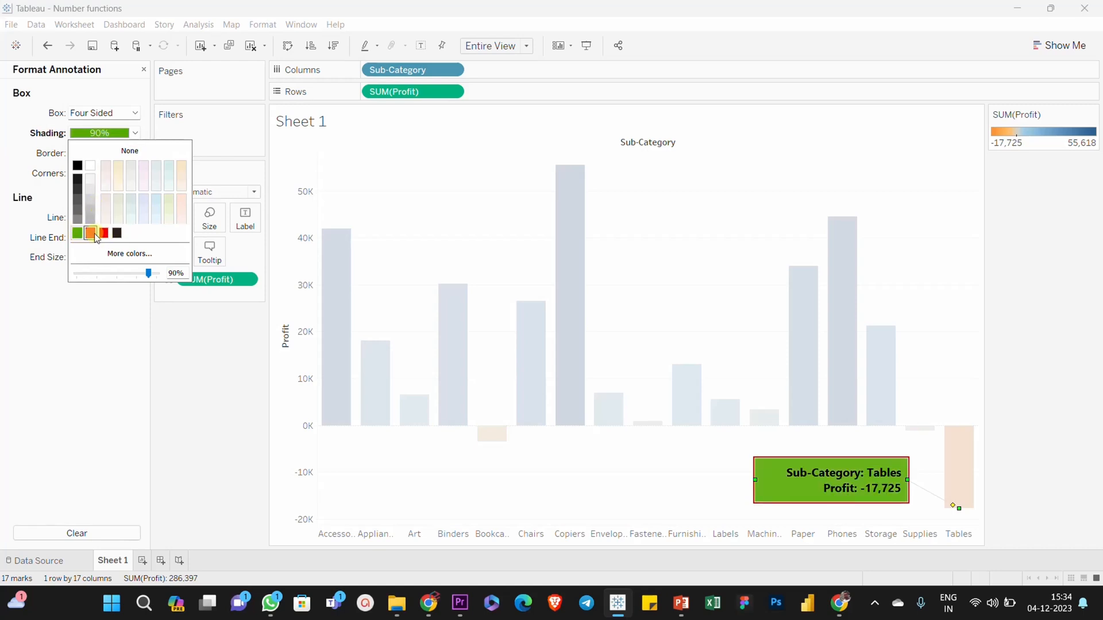
left_click(92, 233)
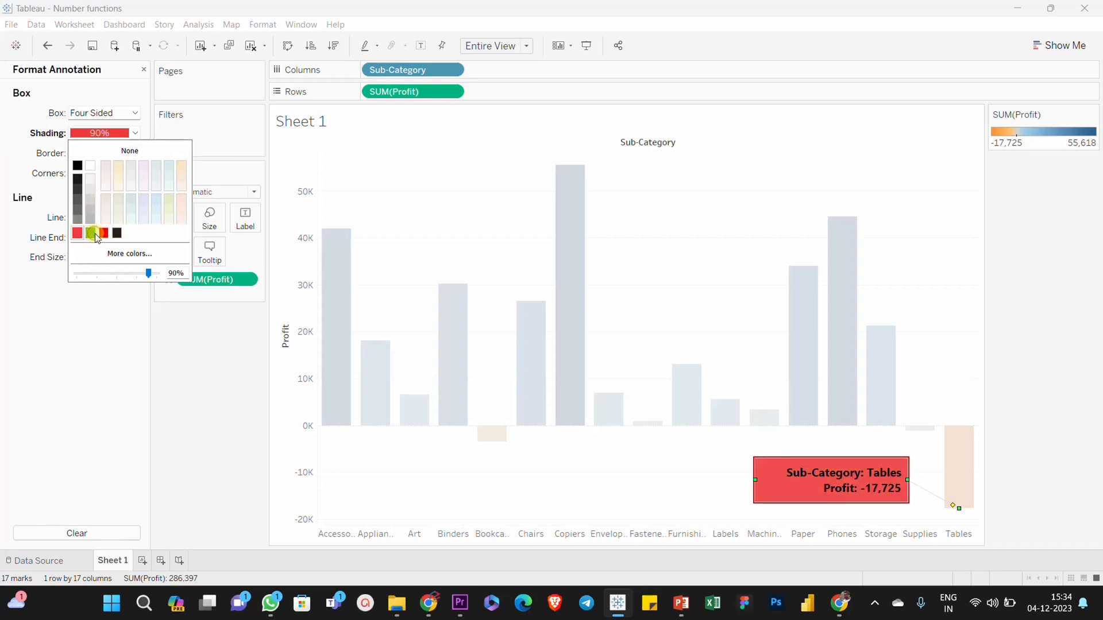
left_click(88, 325)
Give the annotation box a dashed border line.
left_click(92, 154)
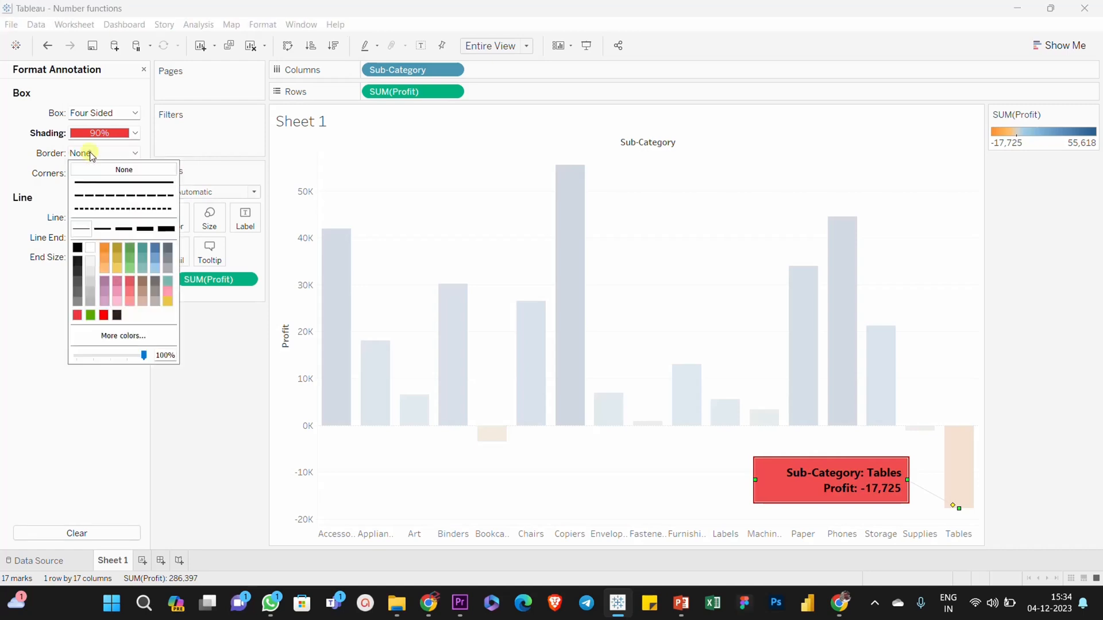
left_click(108, 197)
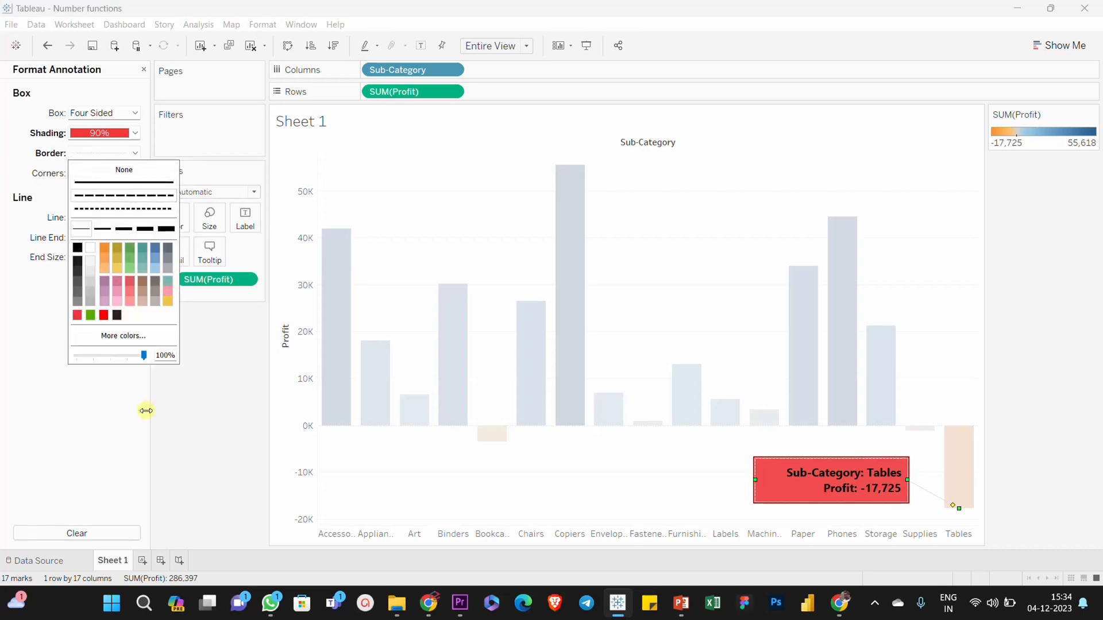
left_click(190, 394)
Try the Rounded, More Rounded, Very Rounded and Square corners on the Tables annotation box, settling on Rounded.
left_click(768, 475)
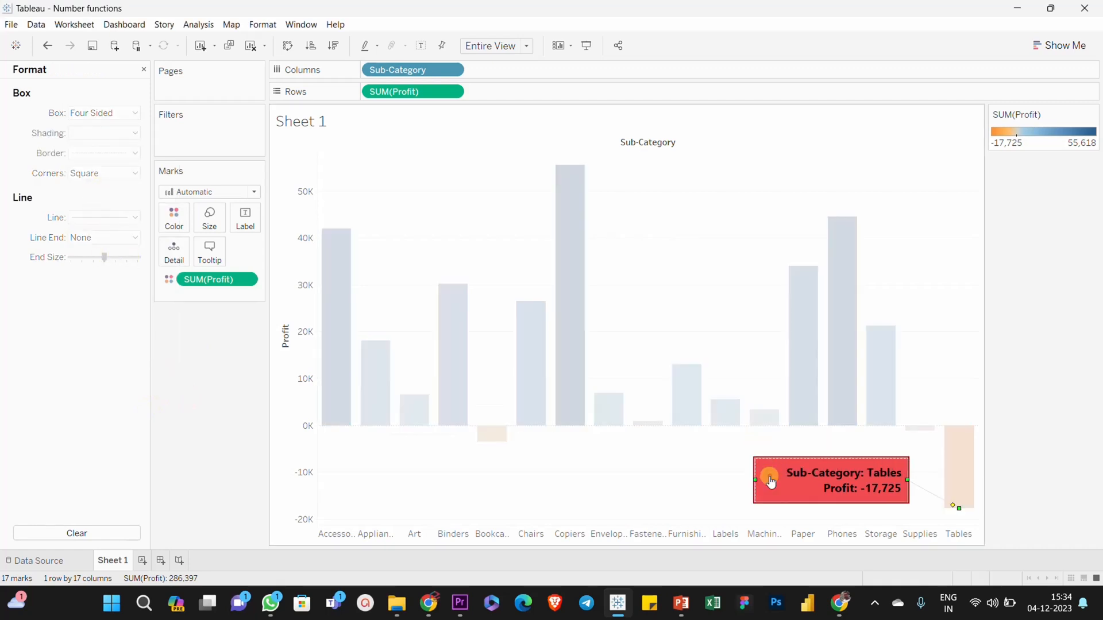
left_click(113, 174)
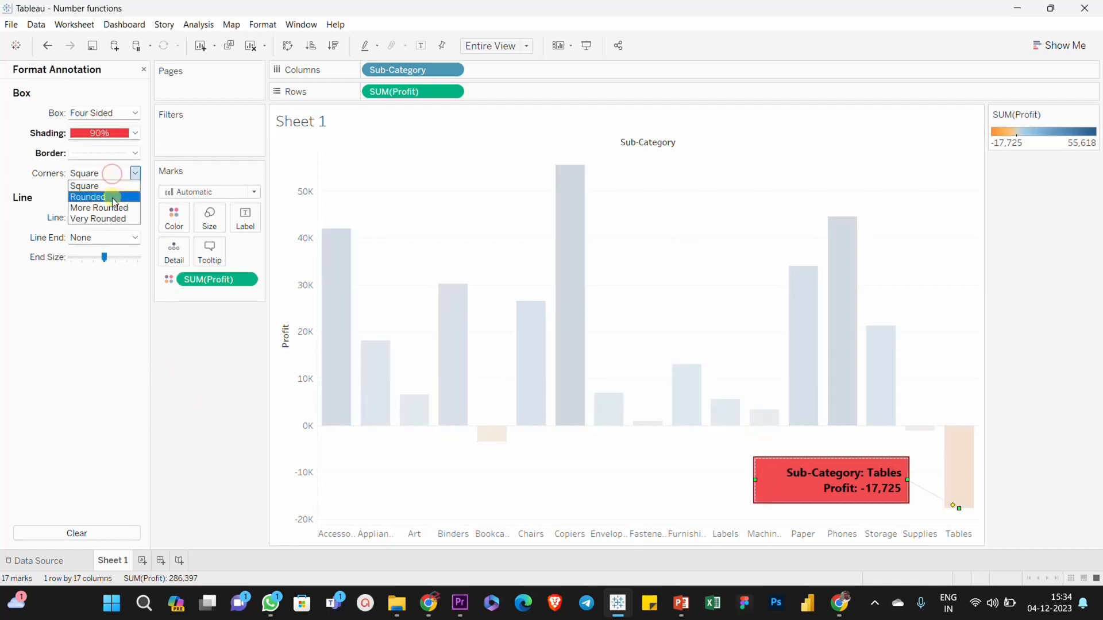
left_click(115, 197)
left_click(100, 180)
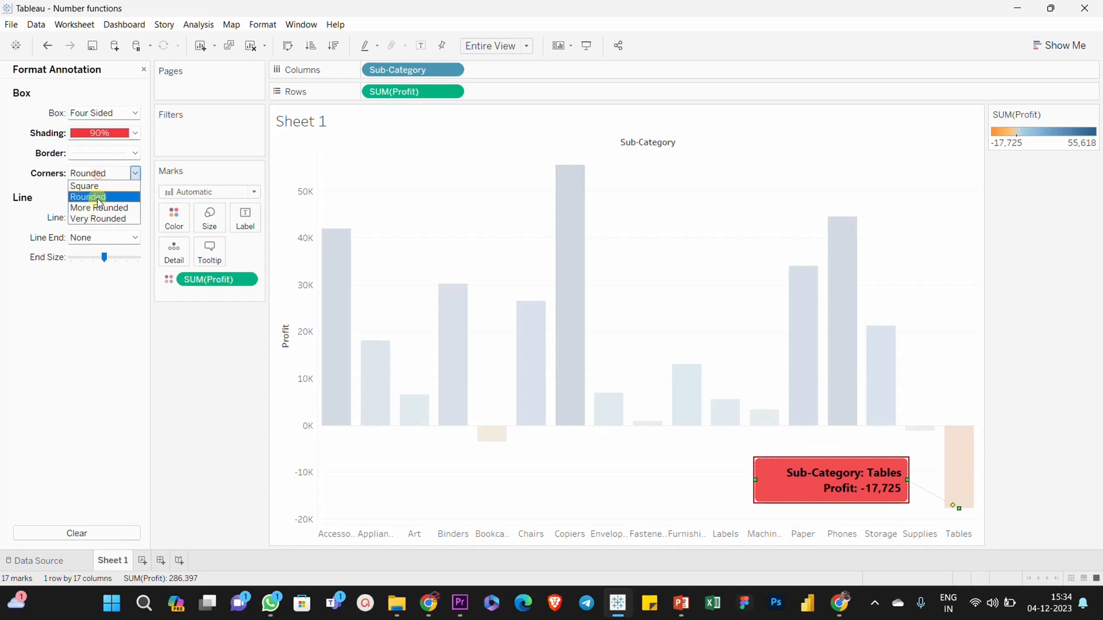
left_click(104, 207)
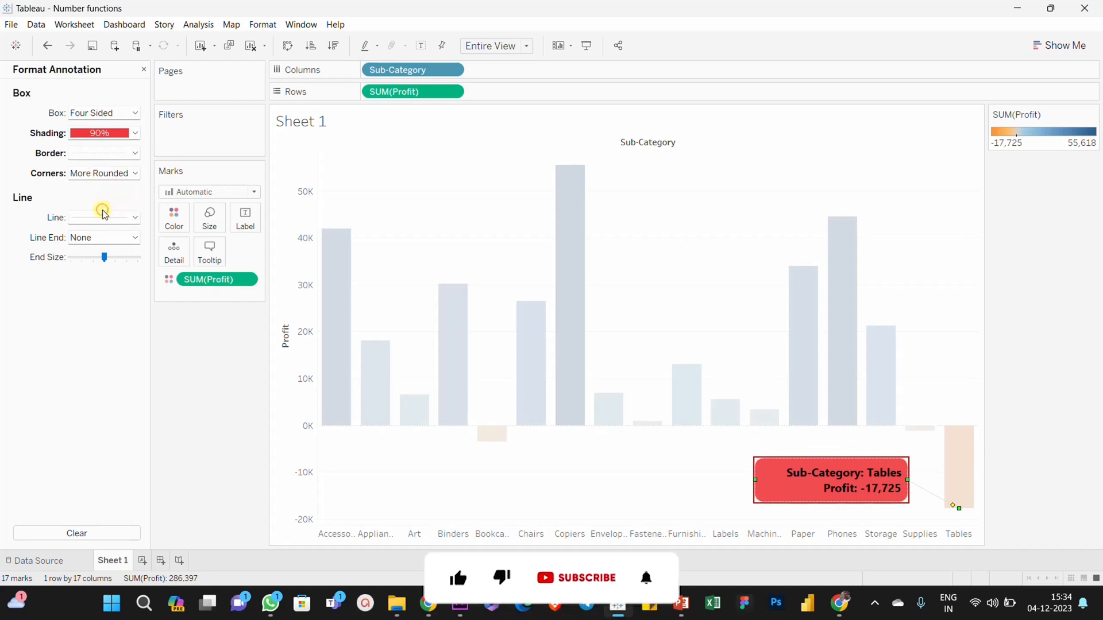
left_click(106, 173)
left_click(99, 218)
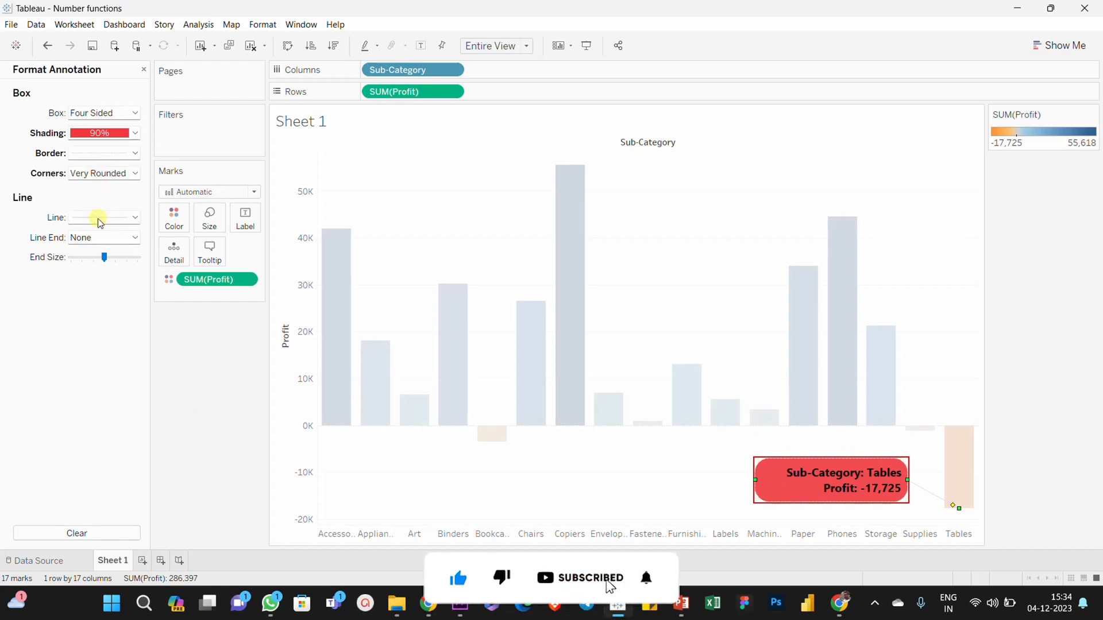
left_click(96, 173)
left_click(94, 187)
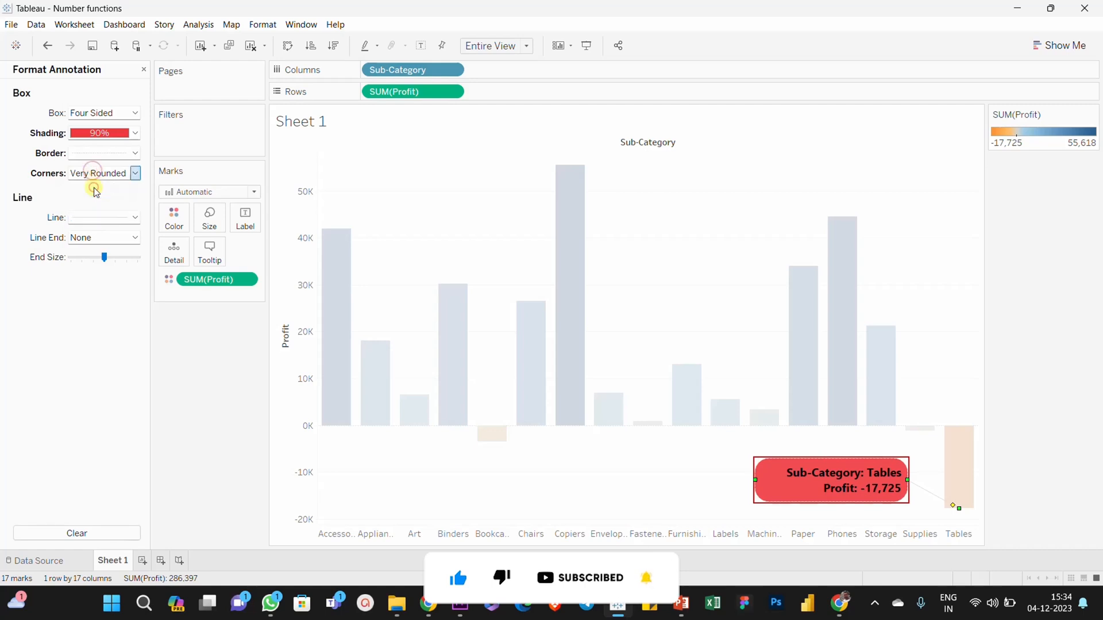
left_click(80, 173)
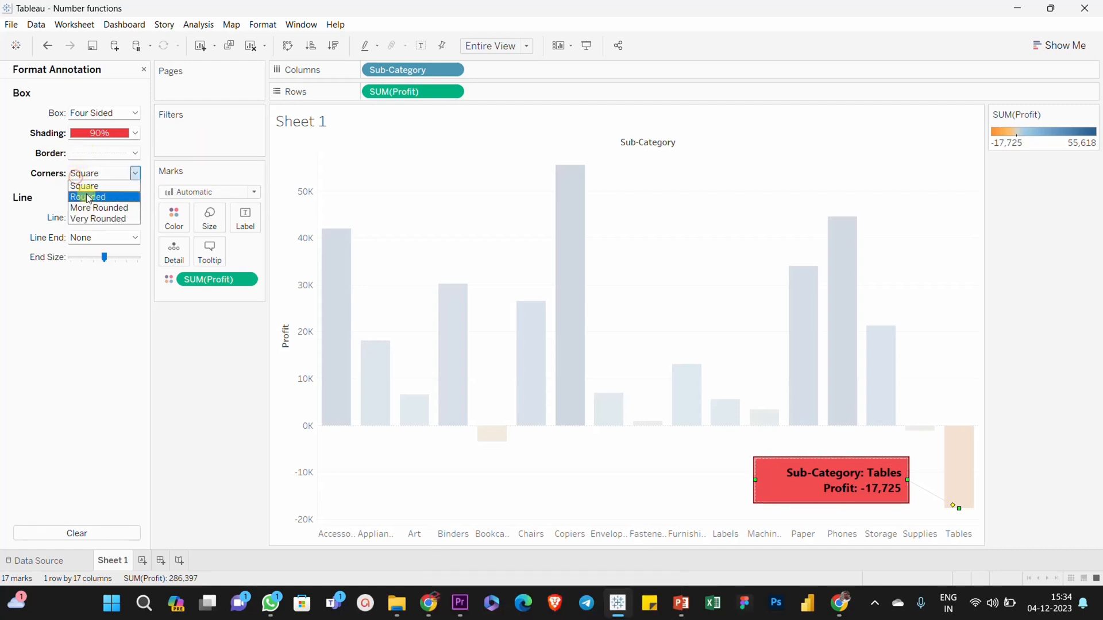
left_click(86, 194)
left_click(1002, 475)
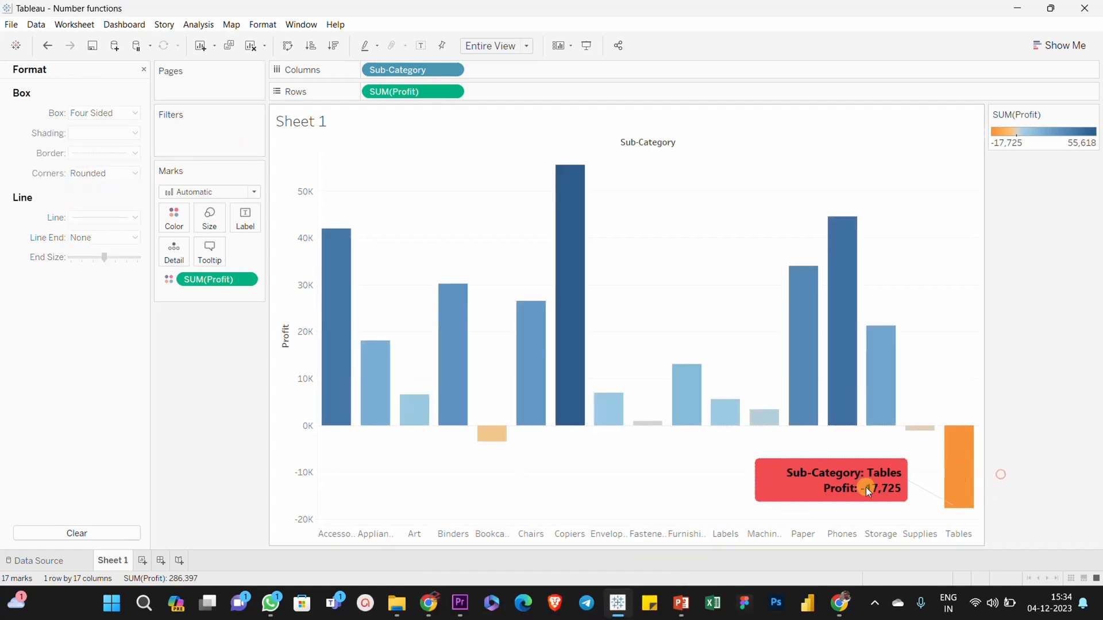
left_click(866, 490)
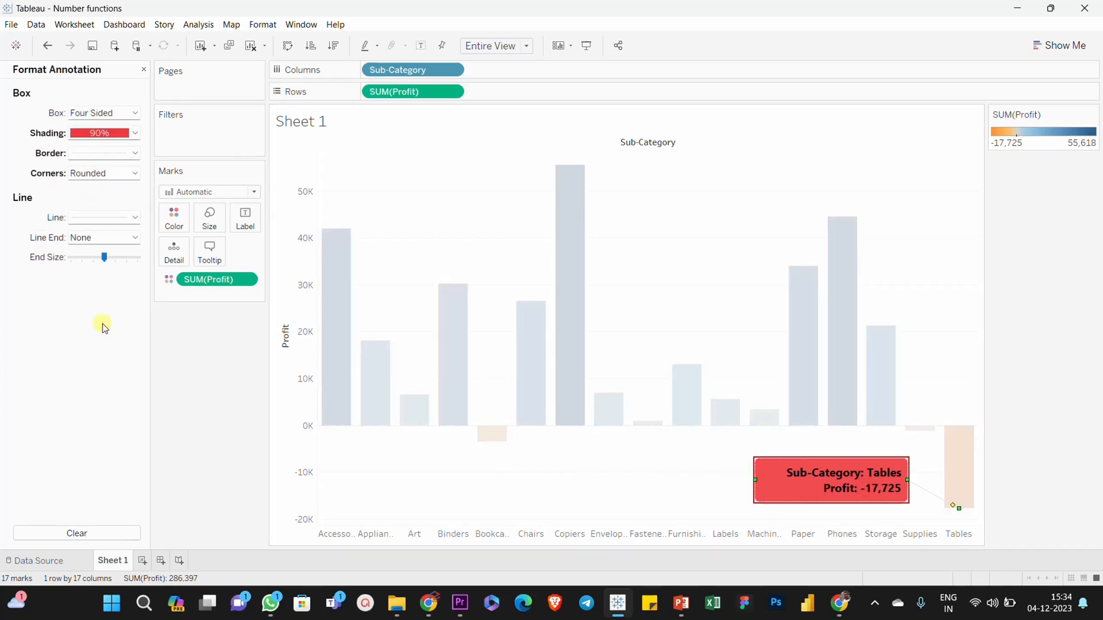
left_click(136, 237)
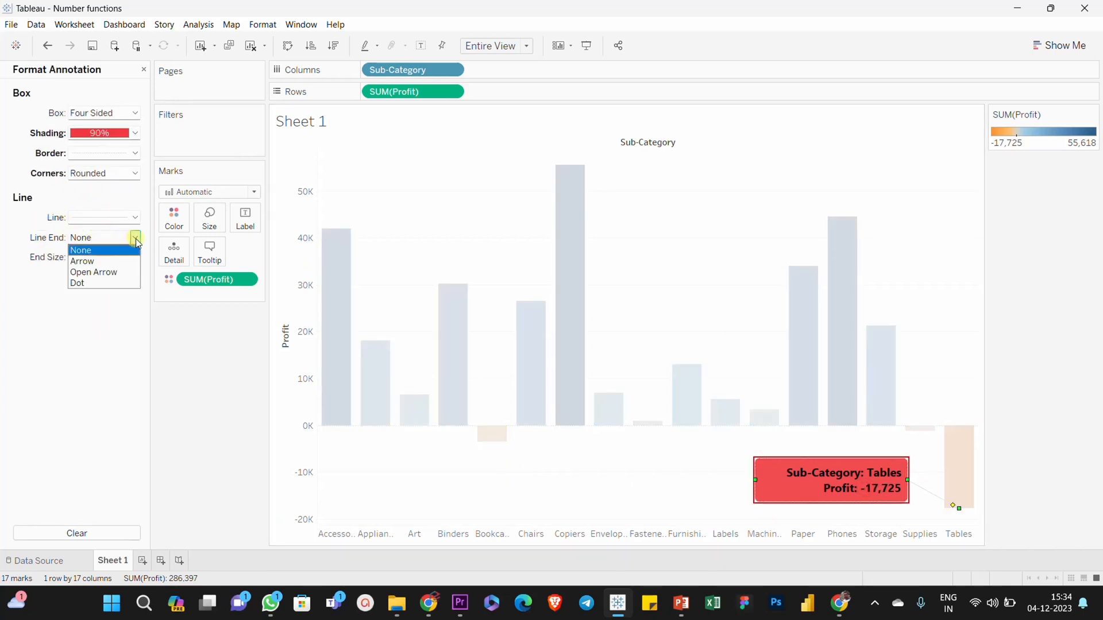
left_click(122, 290)
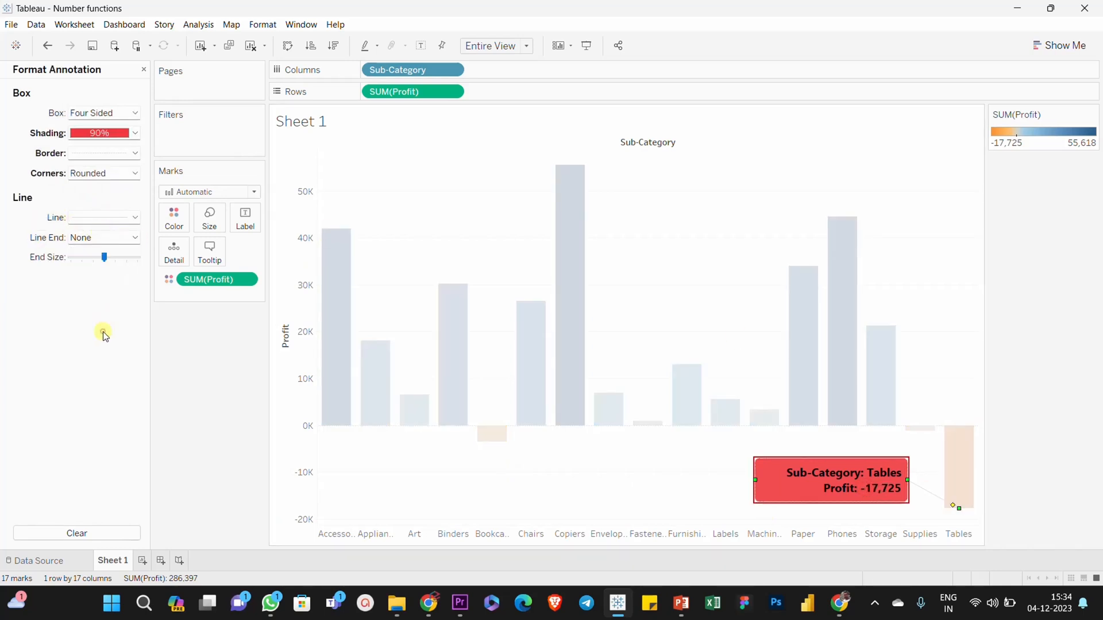
left_click(921, 489)
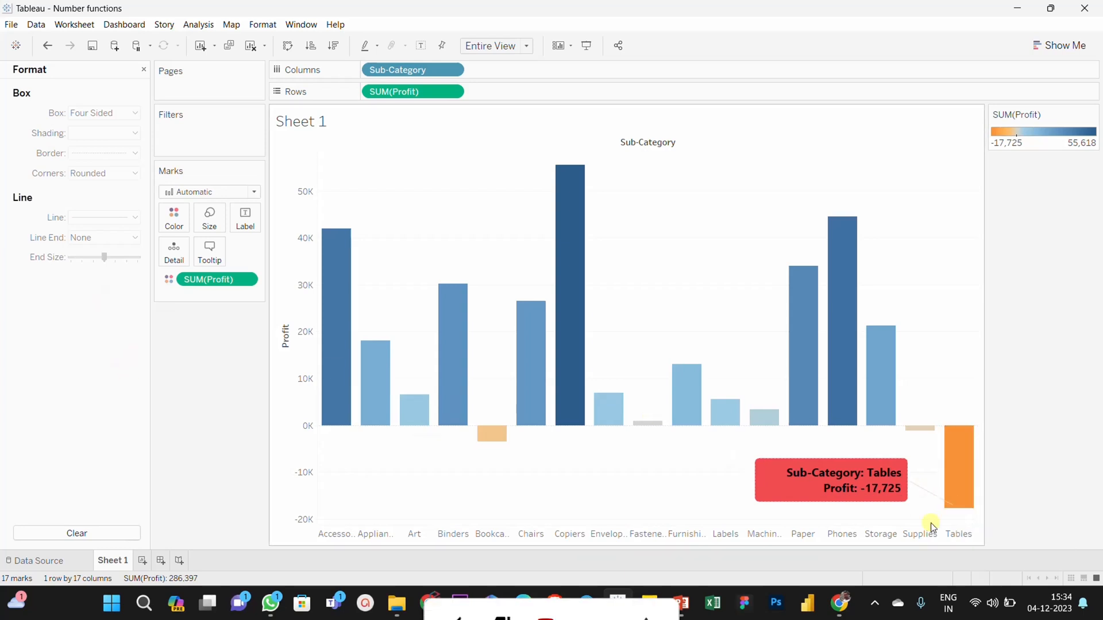
Color the line connecting the annotation box to the Tables bar dark gray.
left_click(884, 491)
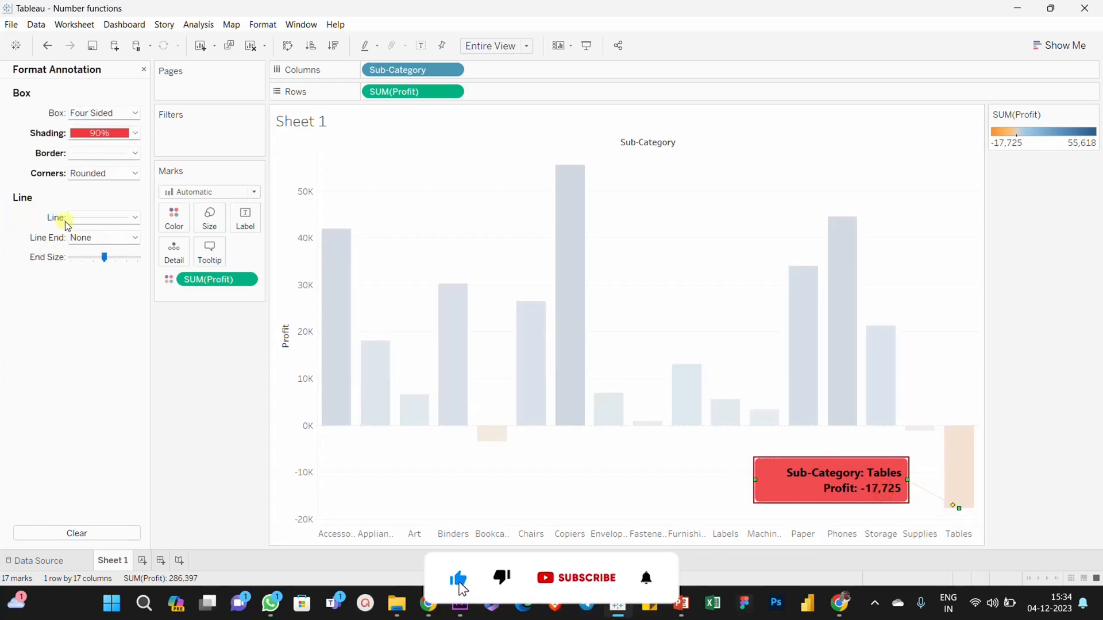
left_click(134, 218)
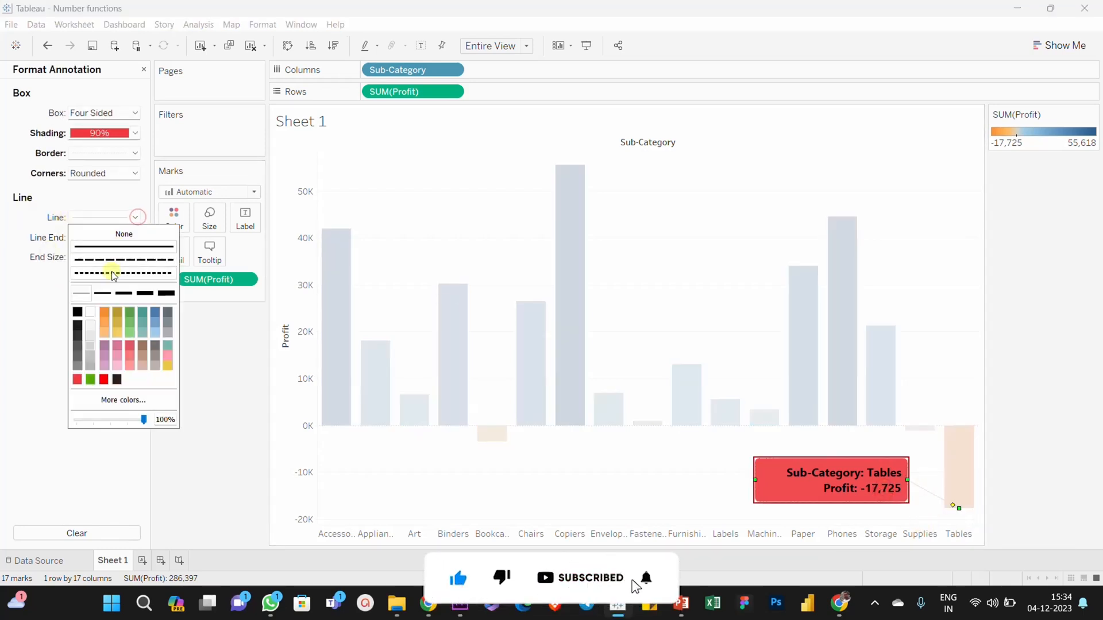
left_click(81, 347)
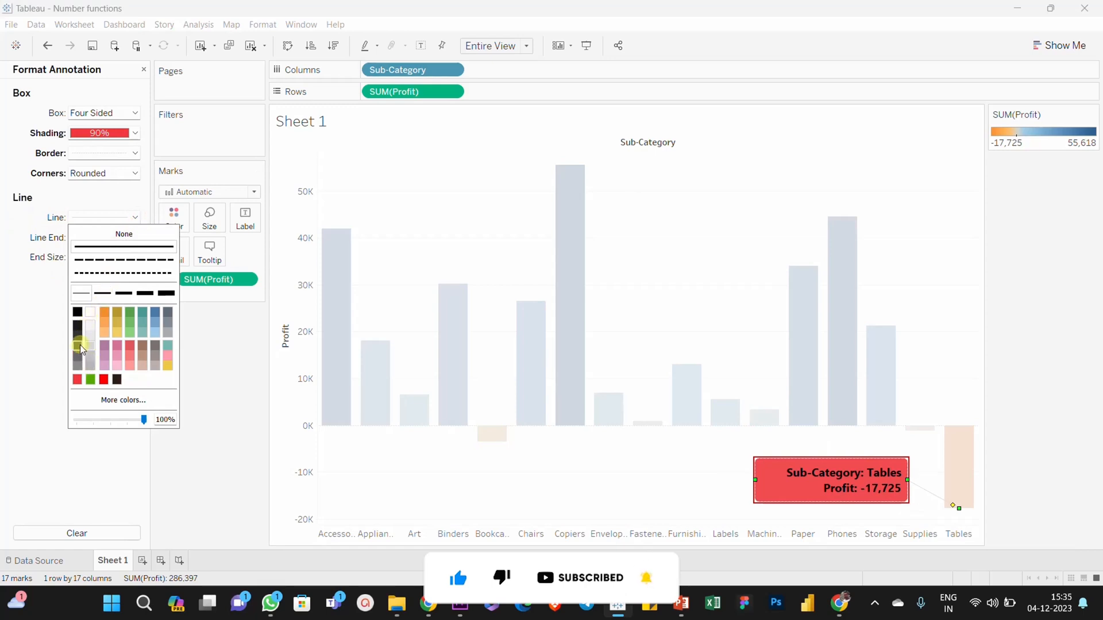
left_click(240, 336)
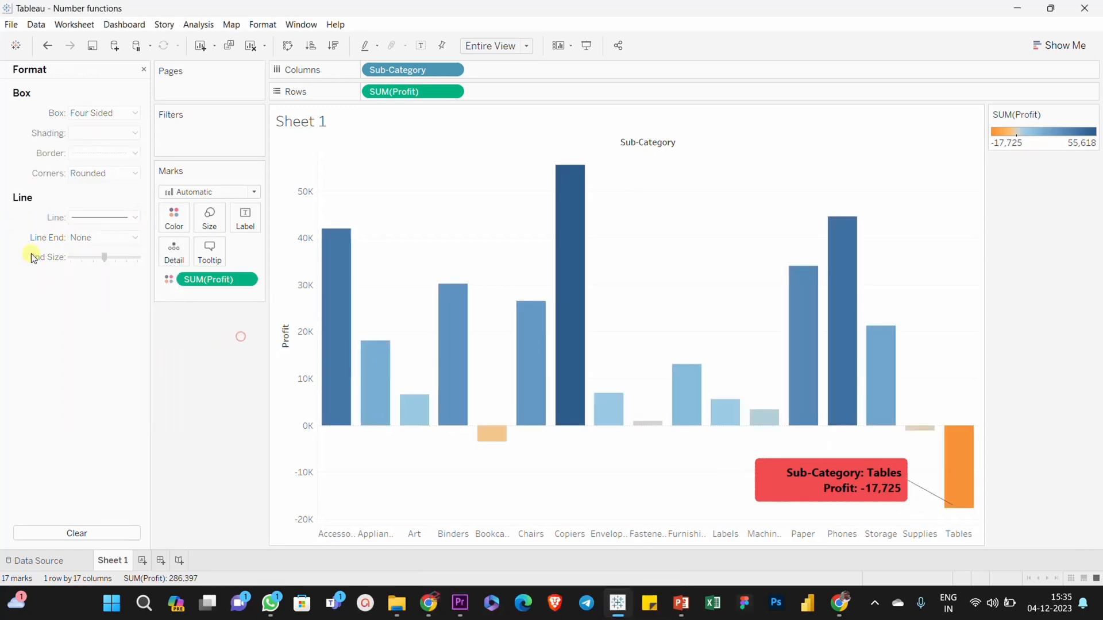
Give the Tables annotation line an Arrow end and raise its end size to the maximum.
left_click(871, 478)
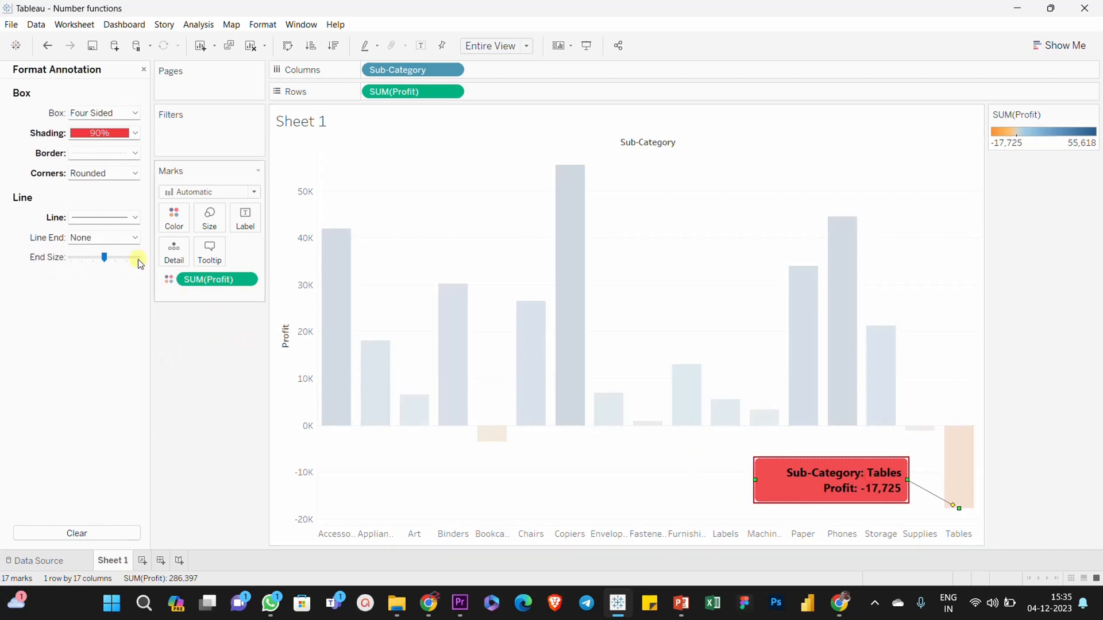
left_click(134, 240)
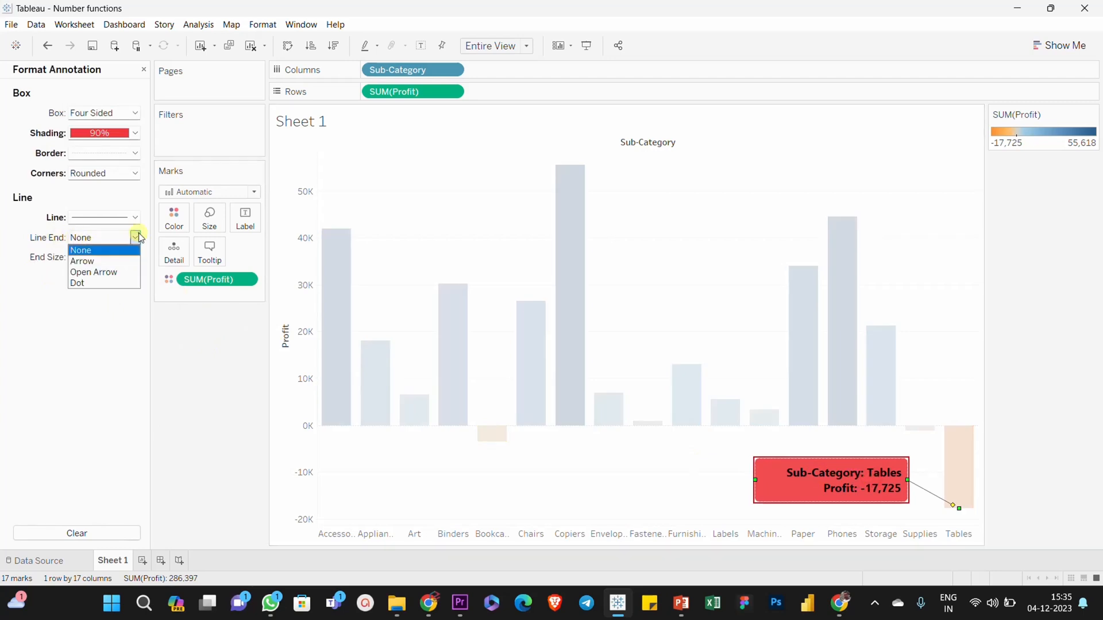
left_click(111, 262)
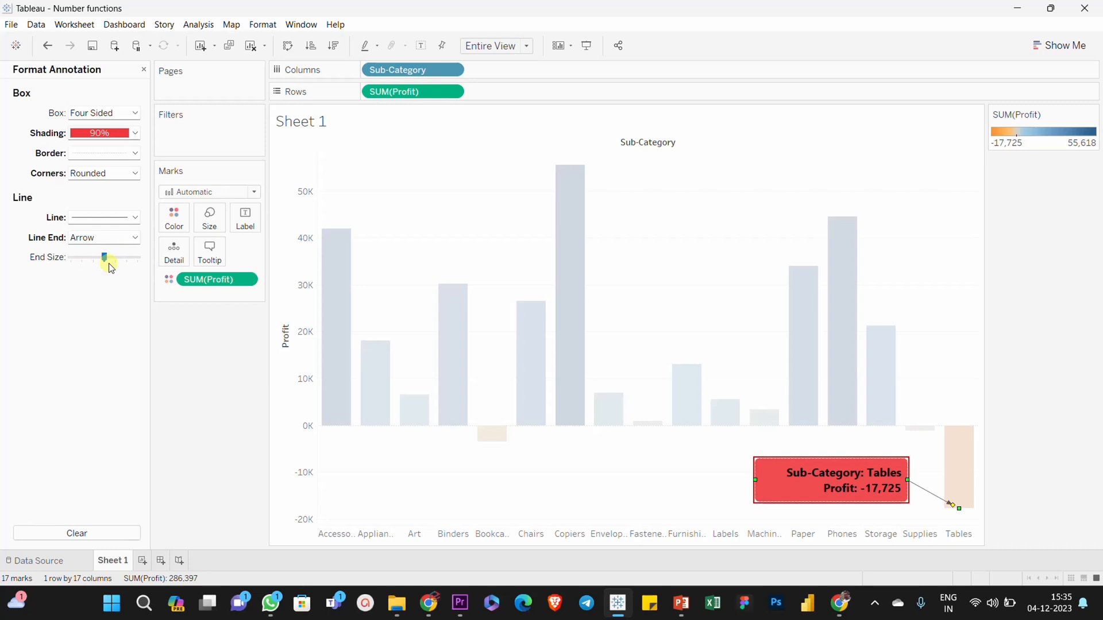
left_click_drag(113, 264, 124, 266)
left_click_drag(138, 265, 140, 257)
mouse_move(101, 262)
left_mouse_down()
mouse_move(60, 276)
mouse_move(115, 259)
mouse_move(137, 271)
left_mouse_up()
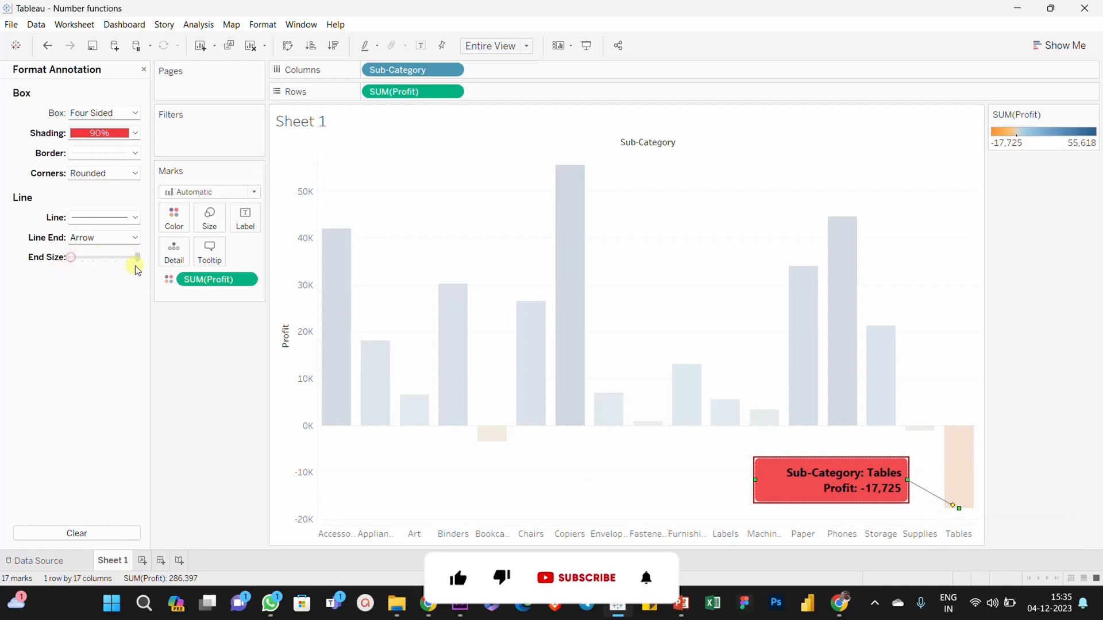
Try the Open Arrow and Dot line ends on the Tables annotation and return to Arrow.
left_click(135, 237)
left_click(119, 272)
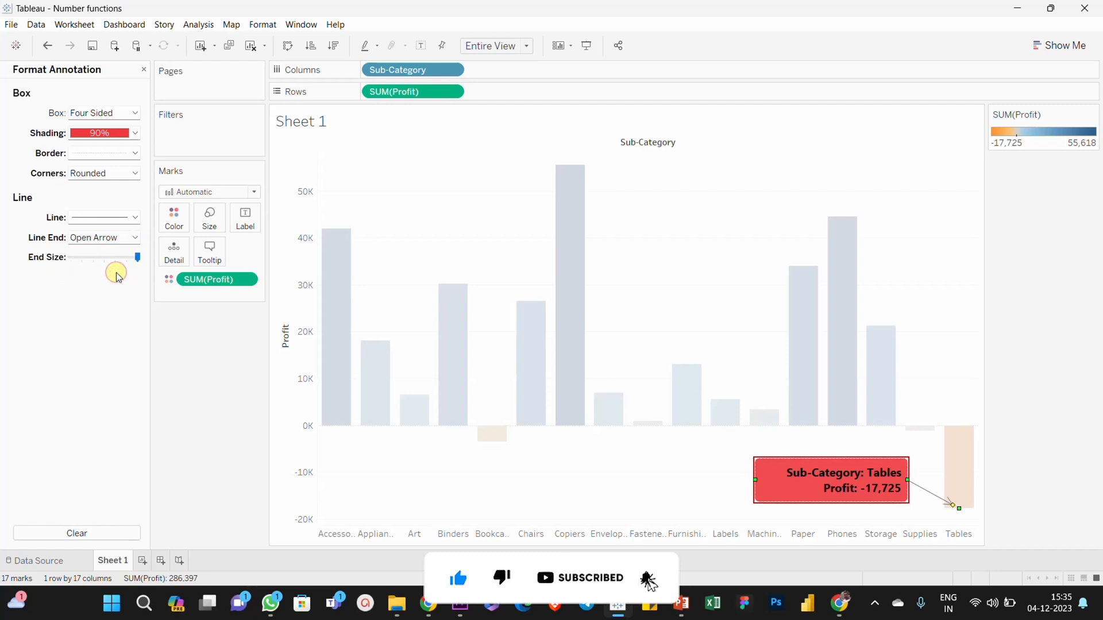
left_click(135, 238)
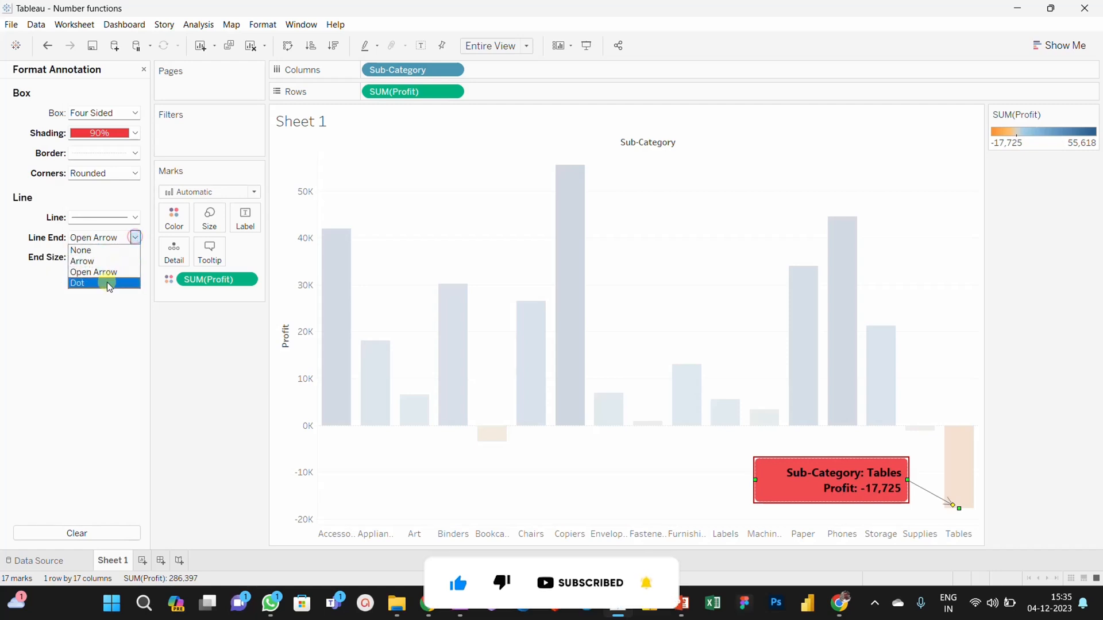
left_click(107, 283)
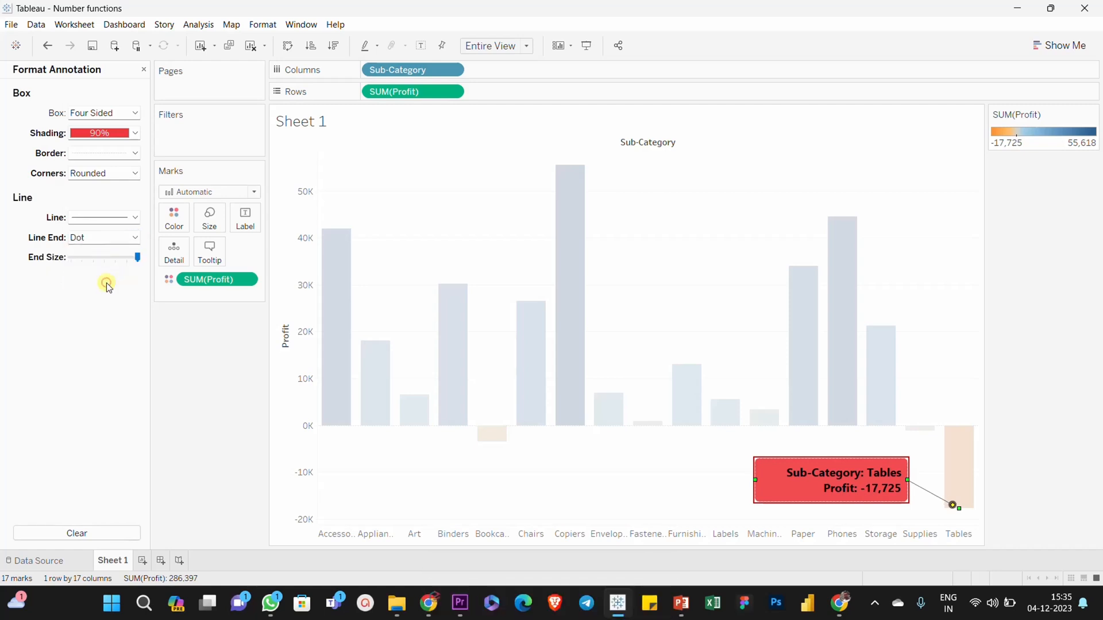
left_click(136, 238)
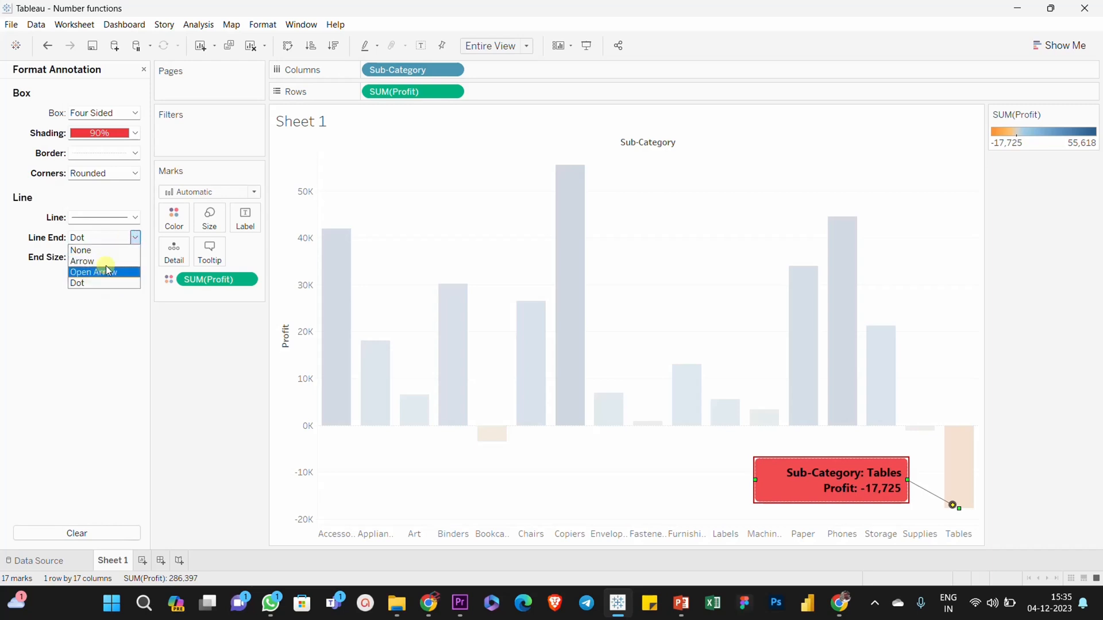
left_click(95, 261)
left_click(190, 349)
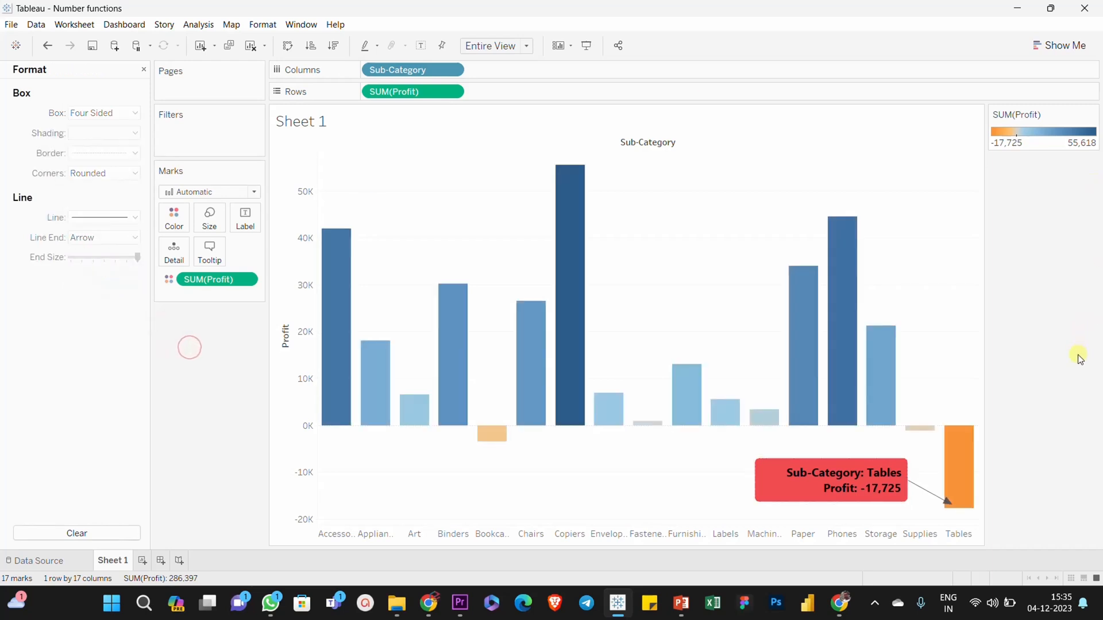
Center-align all of the text in the Tables annotation.
right_click(878, 474)
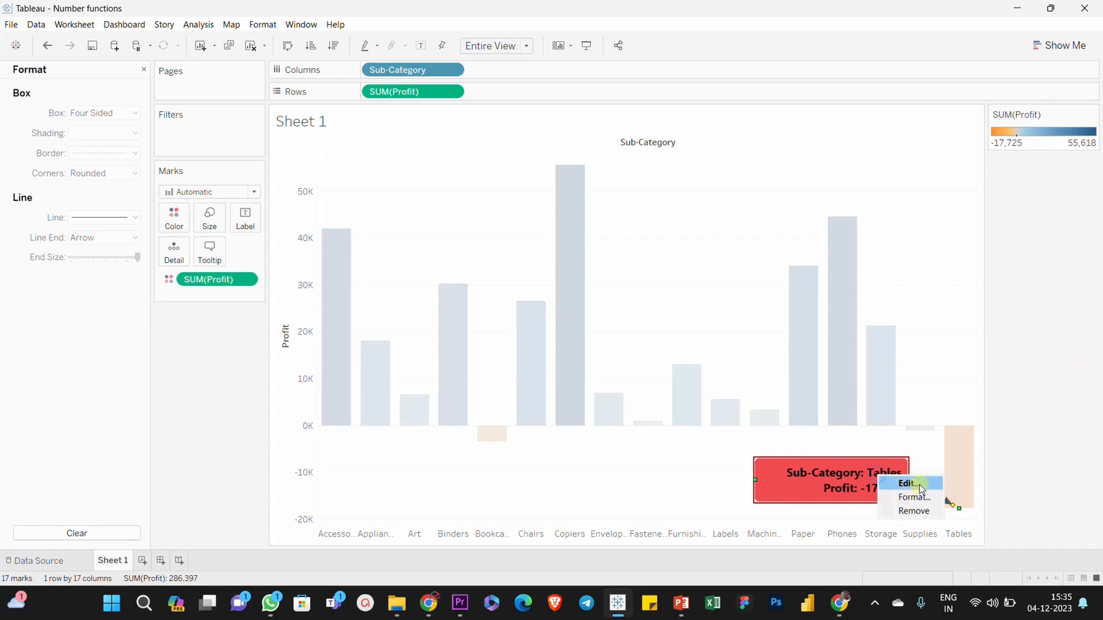
left_click(913, 485)
left_click(624, 266)
key("ctrl+a")
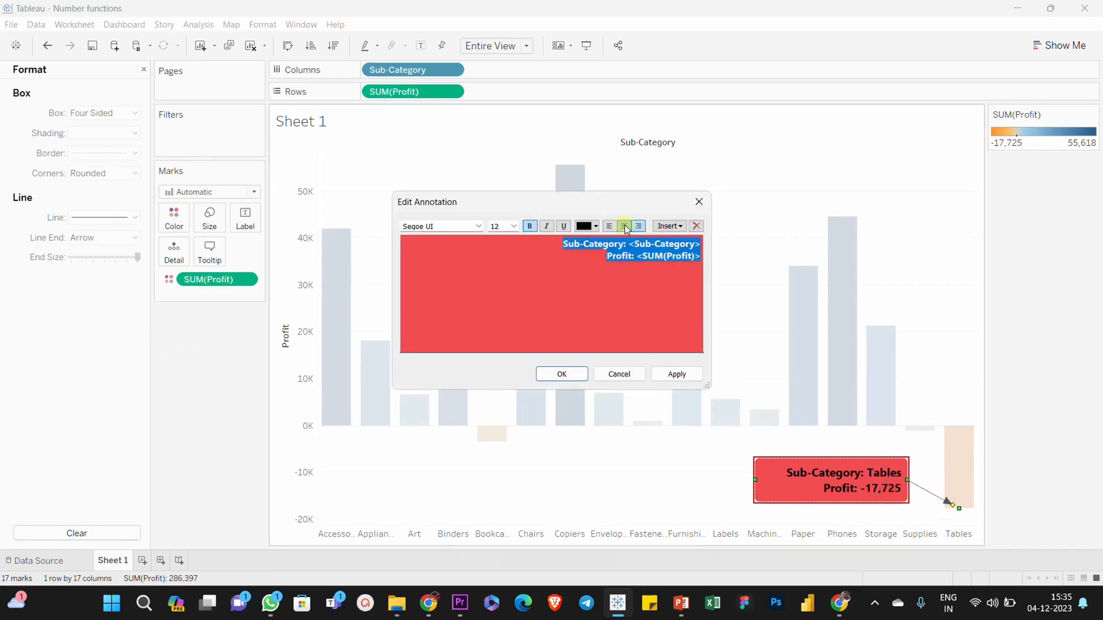
left_click(625, 226)
left_click(562, 374)
Change all of the Tables annotation text to white.
left_click(839, 481)
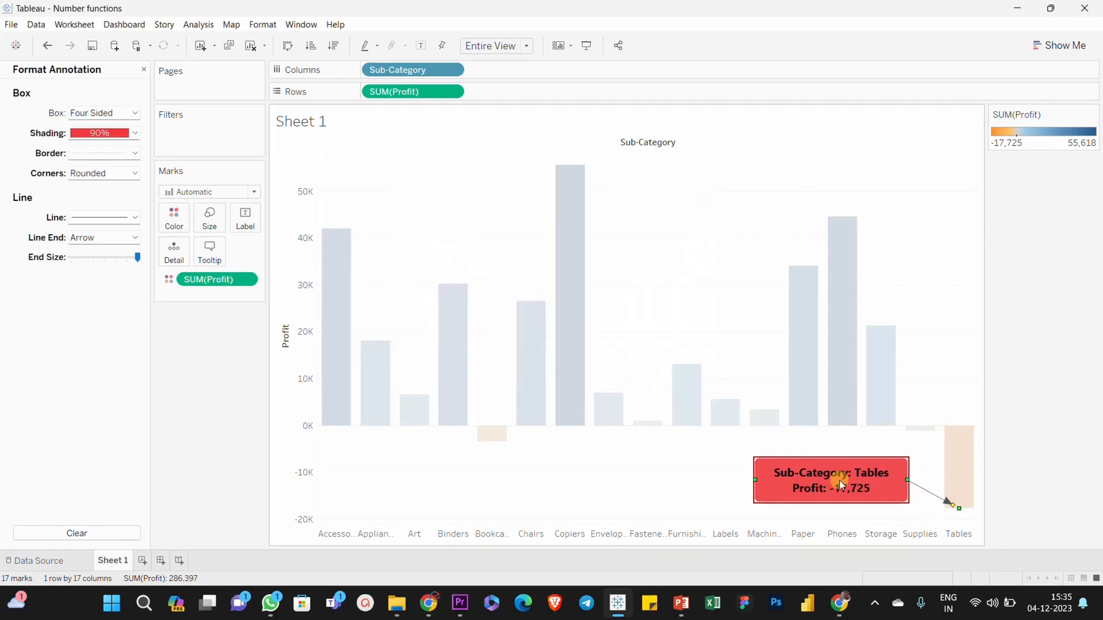
right_click(833, 482)
left_click(861, 490)
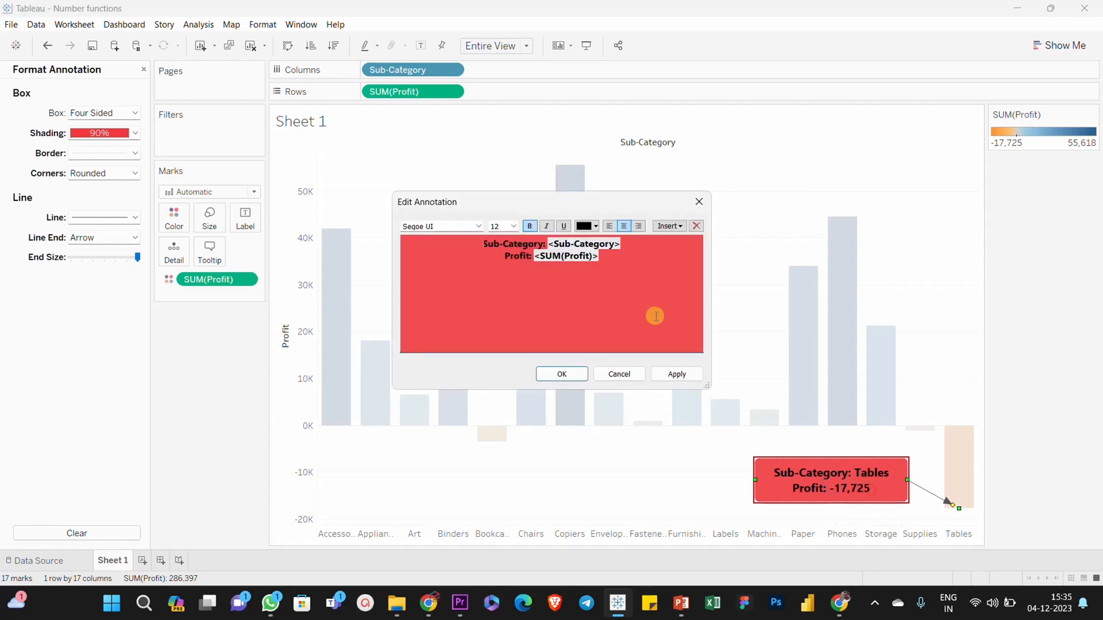
key("ctrl+a")
left_click(595, 226)
left_click(597, 243)
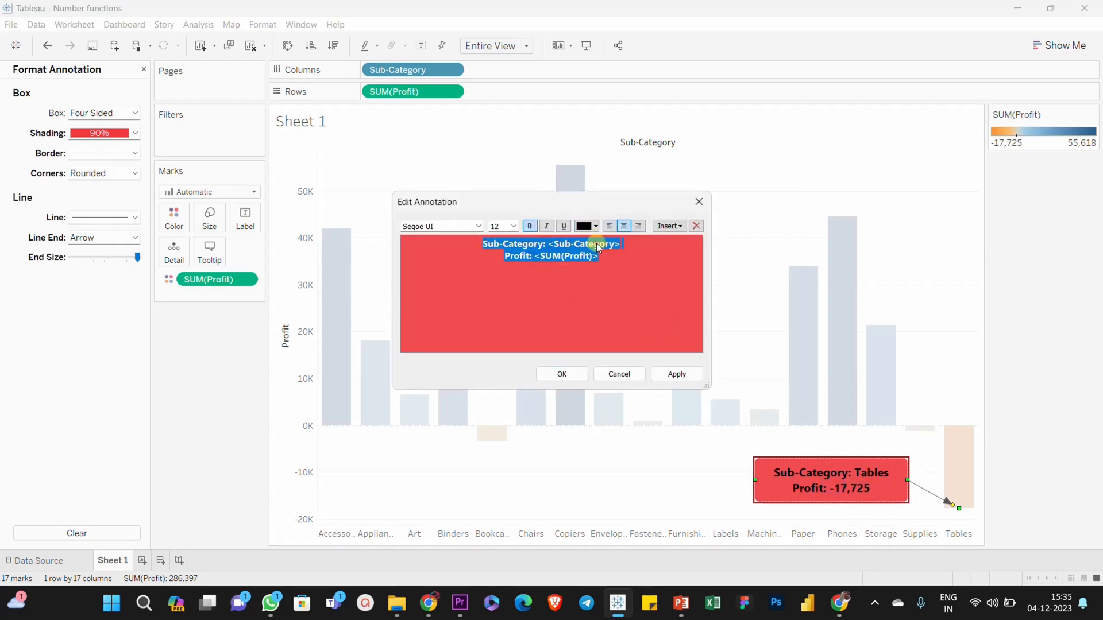
left_click(561, 374)
left_click(1025, 462)
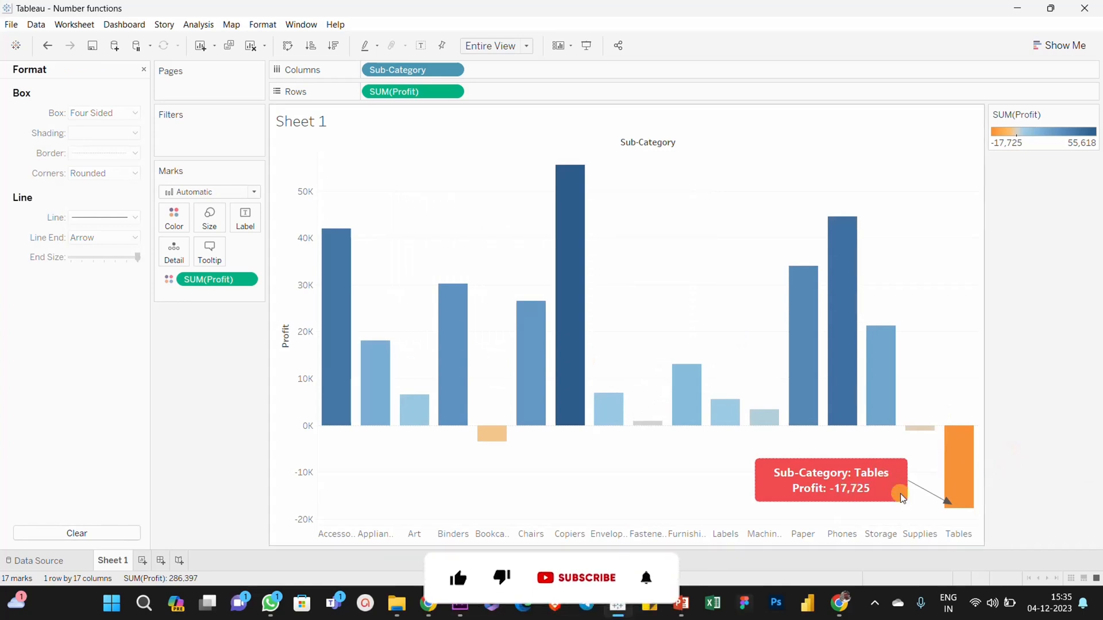
Add a point annotation showing the Profit value at about the 40K level, between the Art and Binders columns.
mouse_move(968, 455)
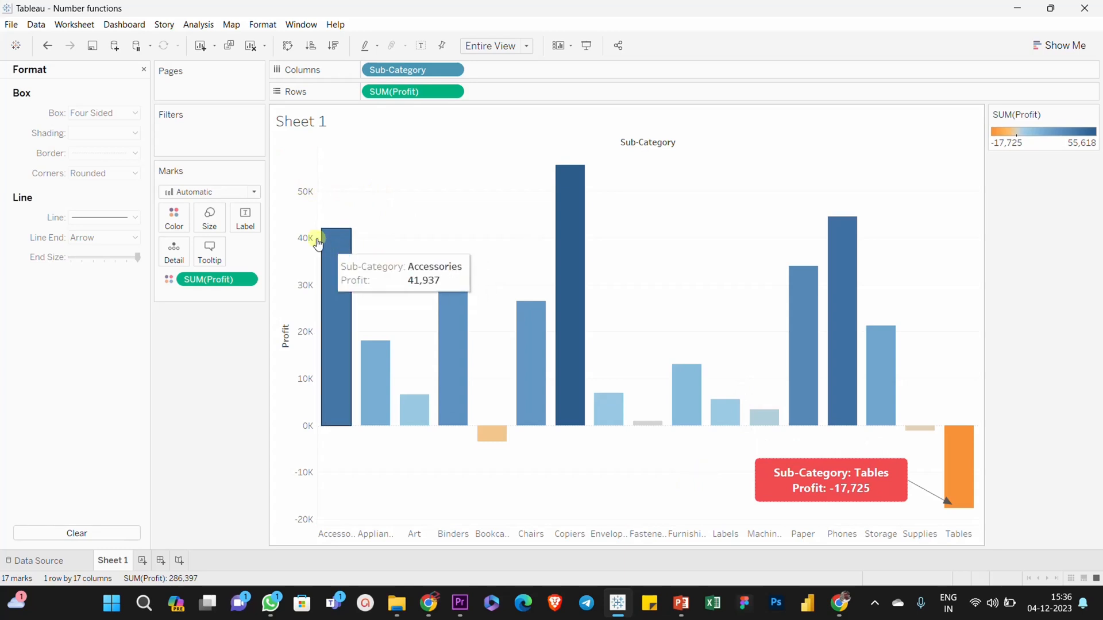
right_click(430, 238)
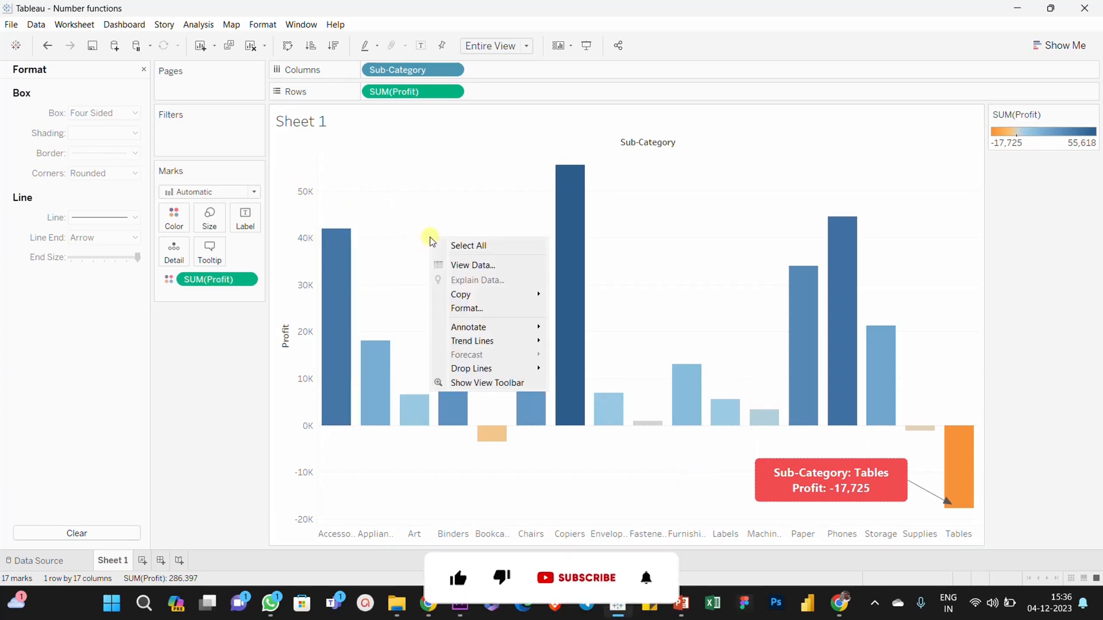
left_click(473, 326)
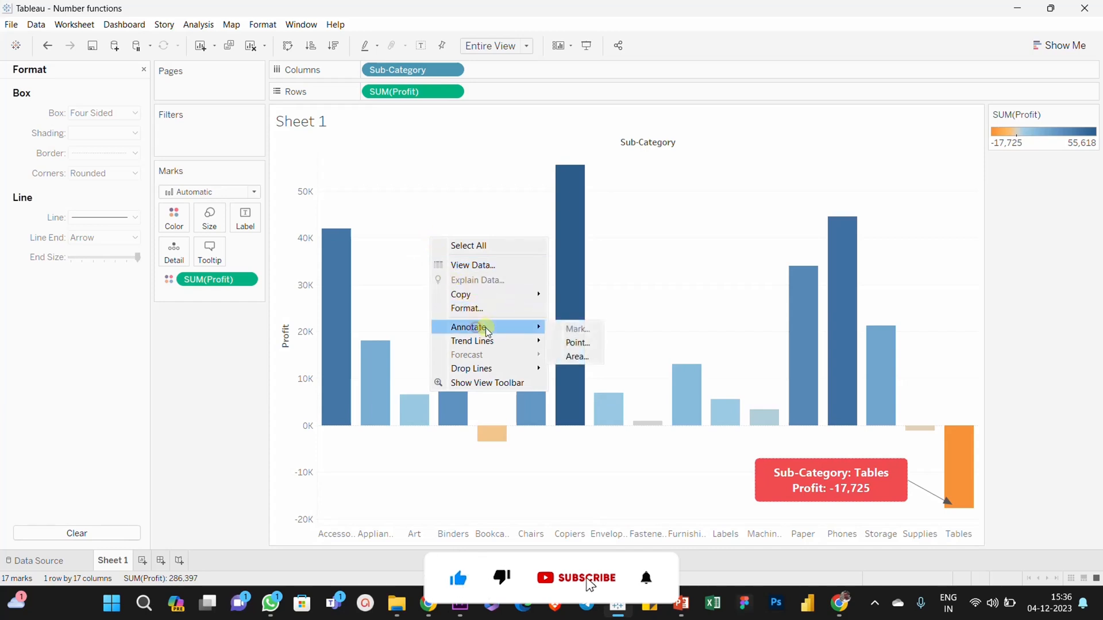
left_click(585, 344)
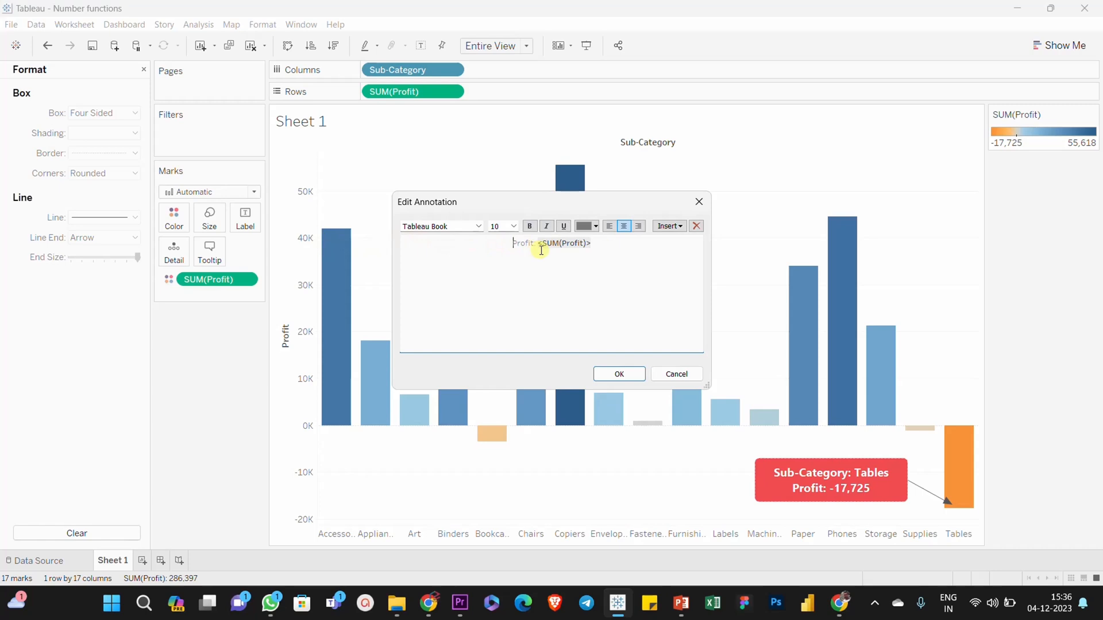
left_click(619, 374)
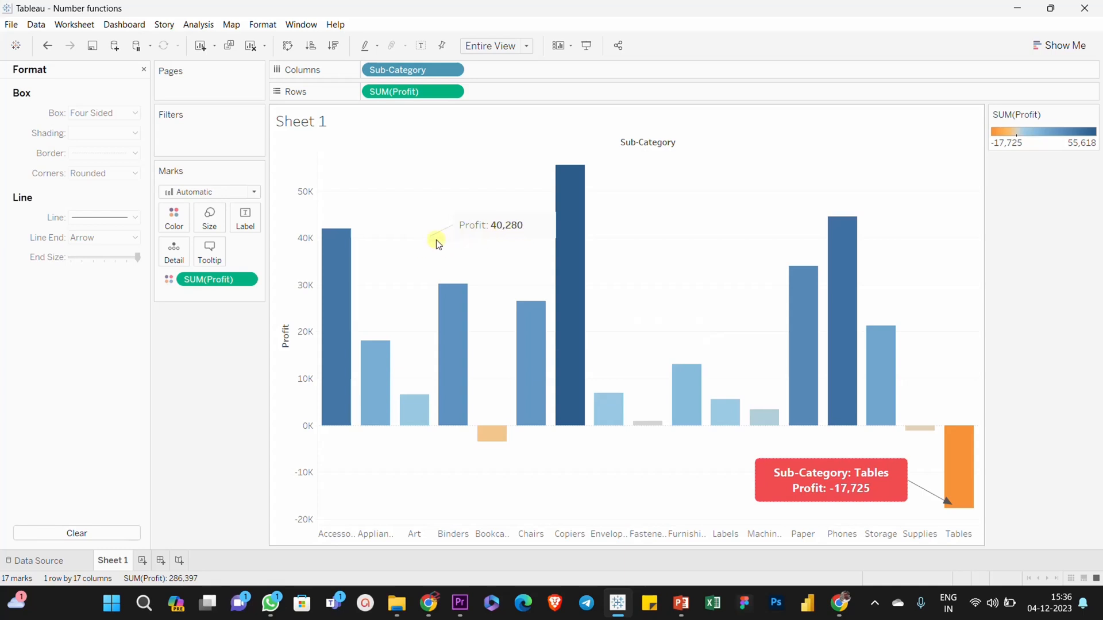
Add a second point annotation showing the Profit value at about the 30K level, above the Appliances bar.
right_click(388, 283)
mouse_move(431, 375)
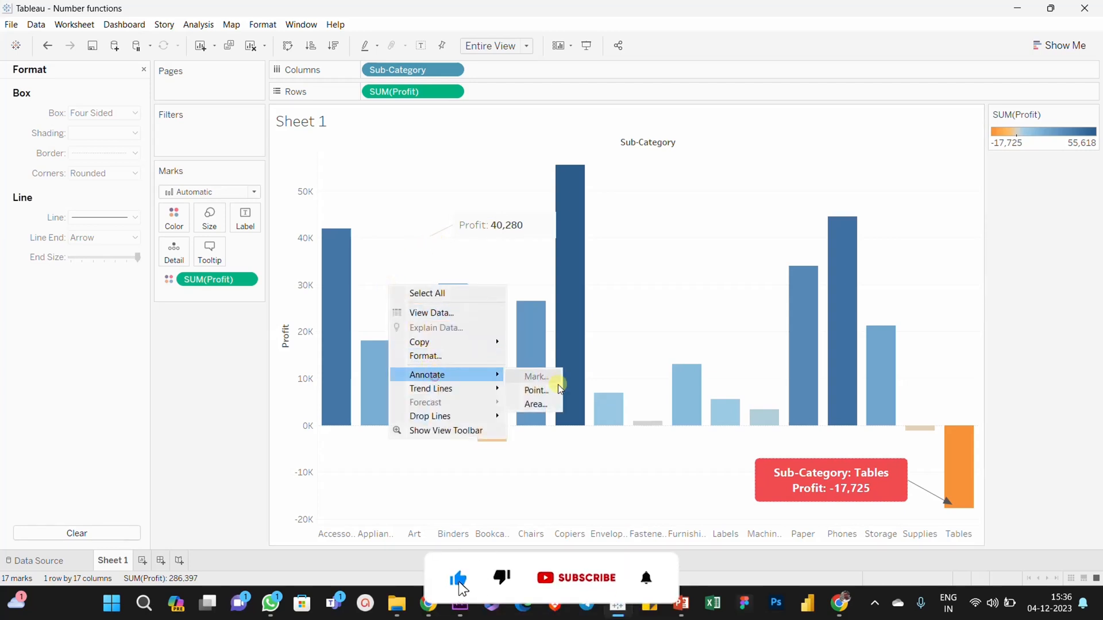
left_click(556, 394)
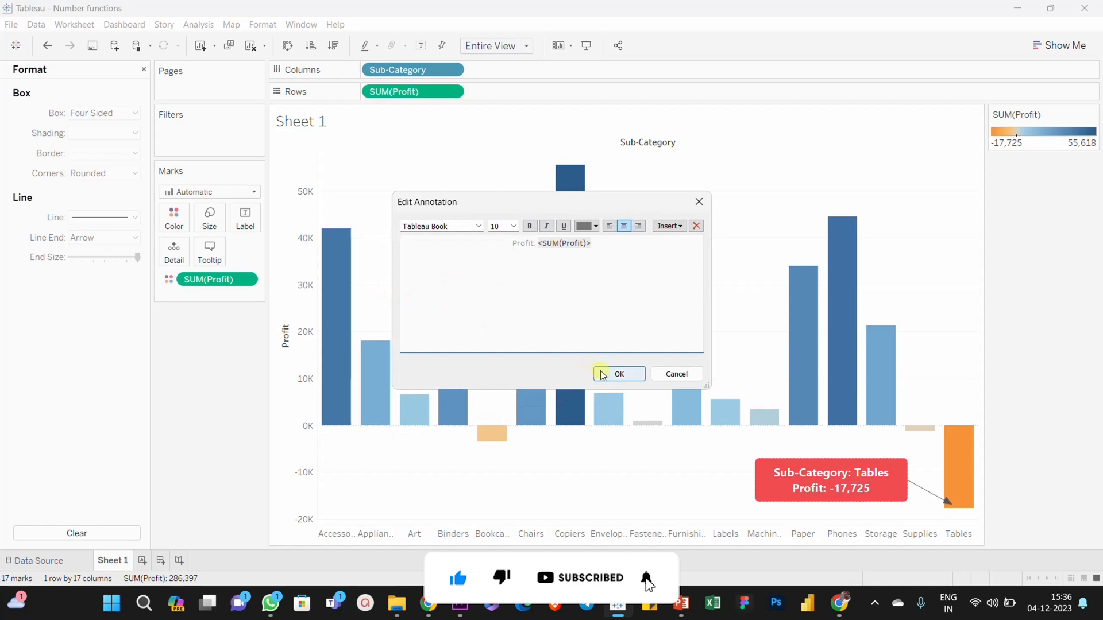
left_click(605, 372)
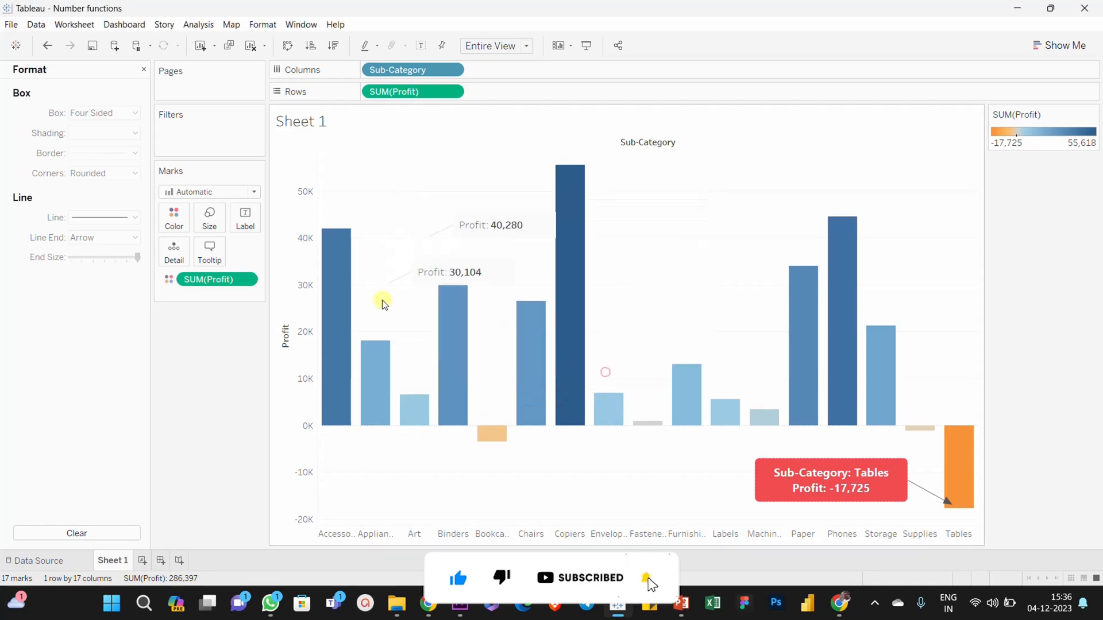
Remove the point annotation above the Appliances bar.
left_click(471, 274)
right_click(487, 274)
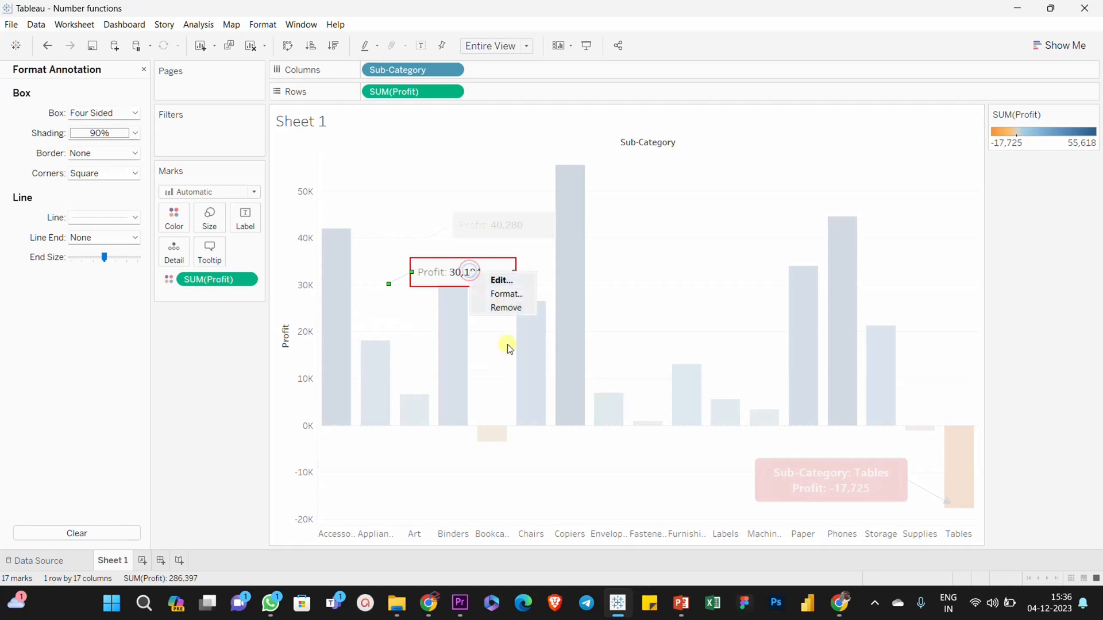
left_click(510, 308)
Center-align all of the text in the remaining point annotation at the 40K level.
left_click(522, 220)
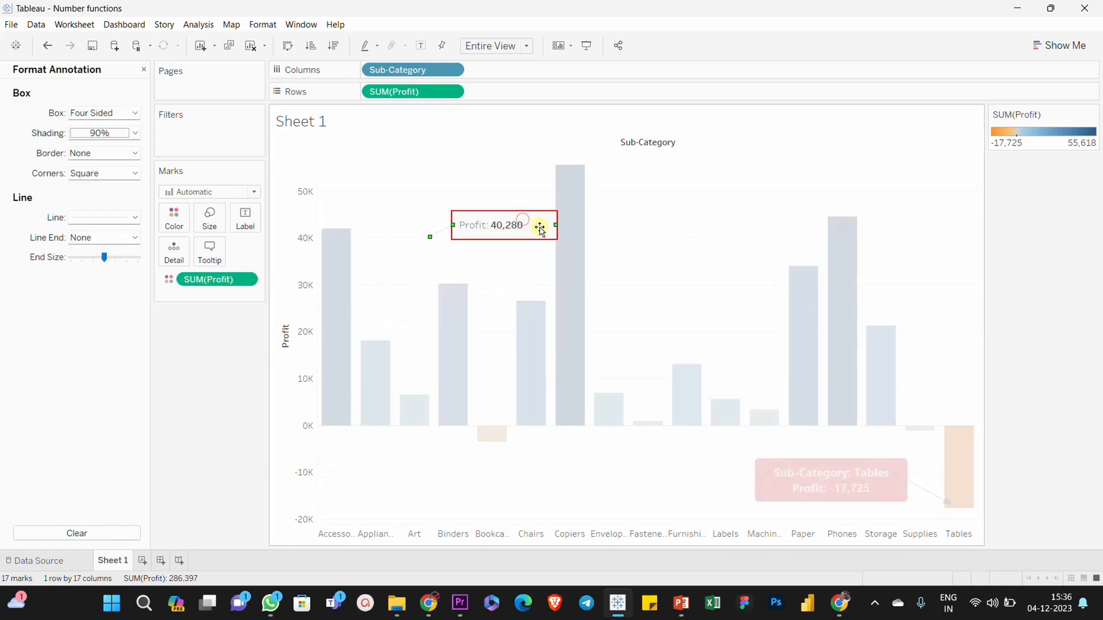
right_click(498, 230)
left_click(525, 236)
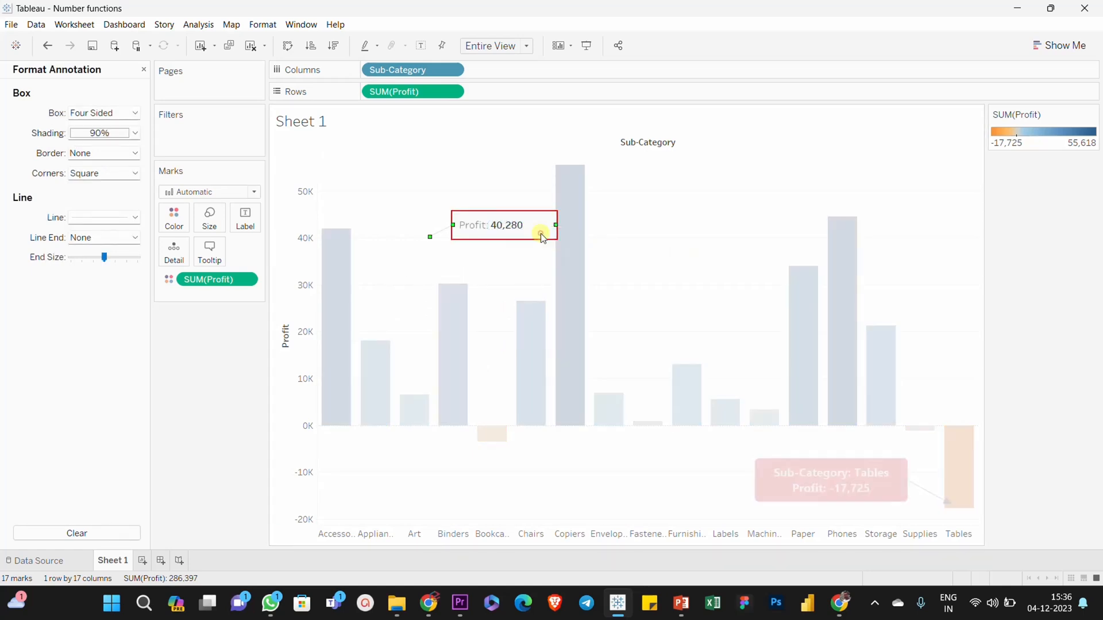
key("ctrl+a")
left_click(623, 226)
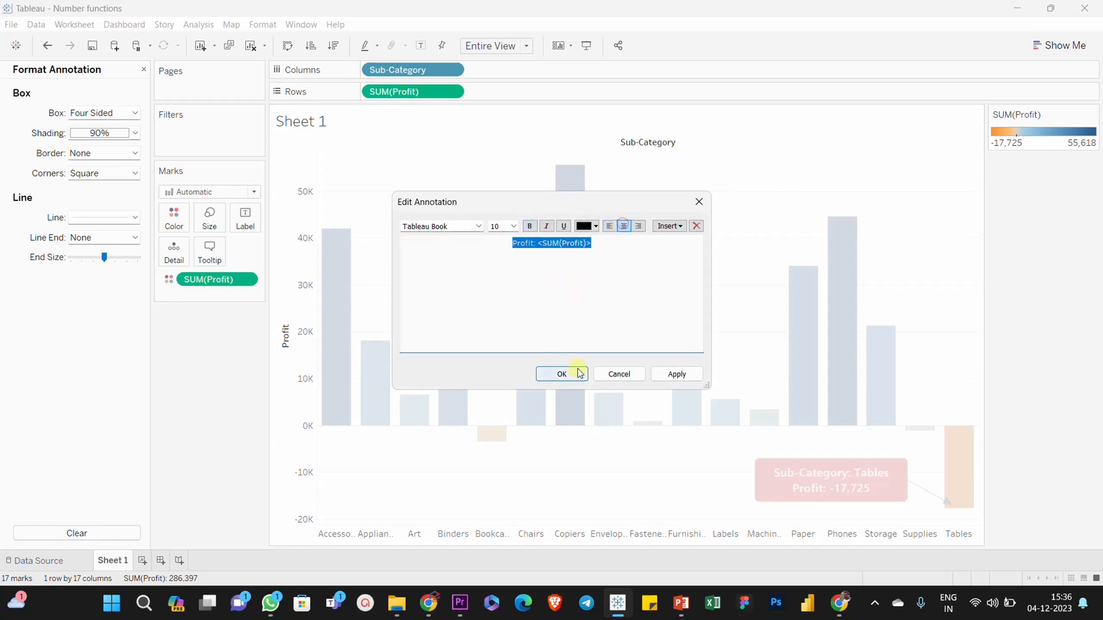
left_click(574, 374)
Reposition the point annotation's box, ending just above the Binders bar, and deselect it.
mouse_move(517, 224)
left_mouse_down()
mouse_move(461, 202)
mouse_move(415, 202)
left_mouse_up()
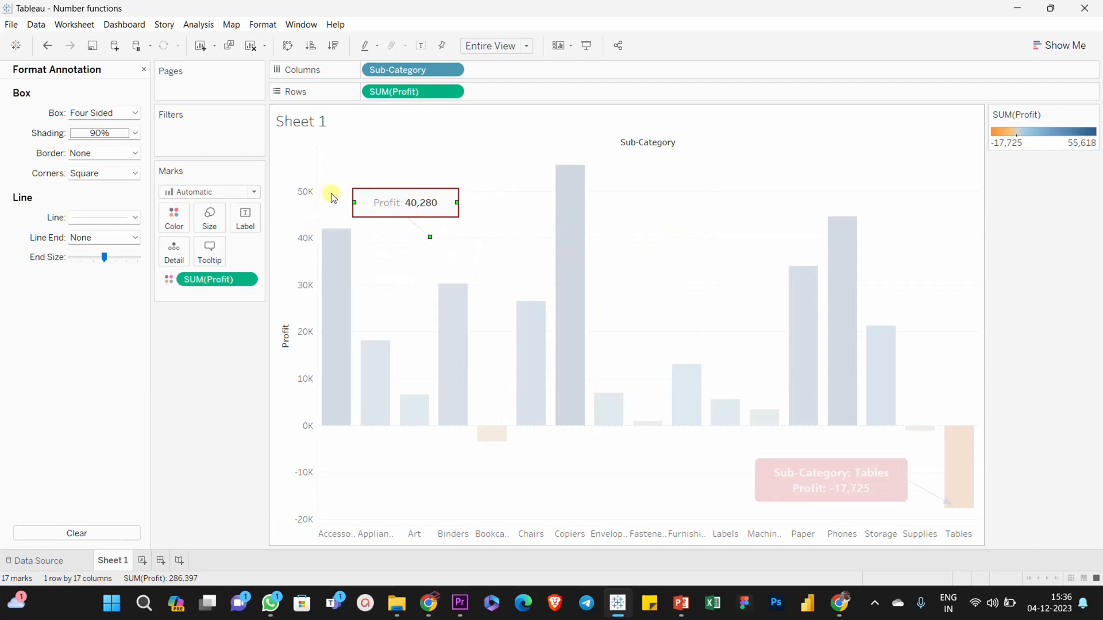
mouse_move(442, 211)
left_mouse_down()
mouse_move(458, 268)
mouse_move(512, 270)
left_mouse_up()
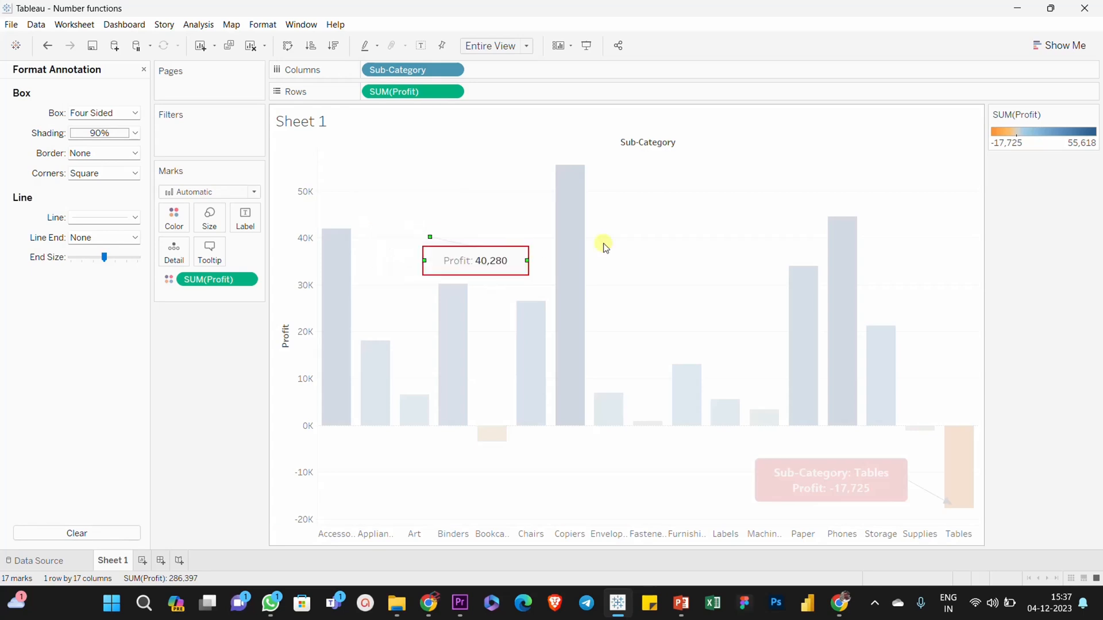
left_click(670, 222)
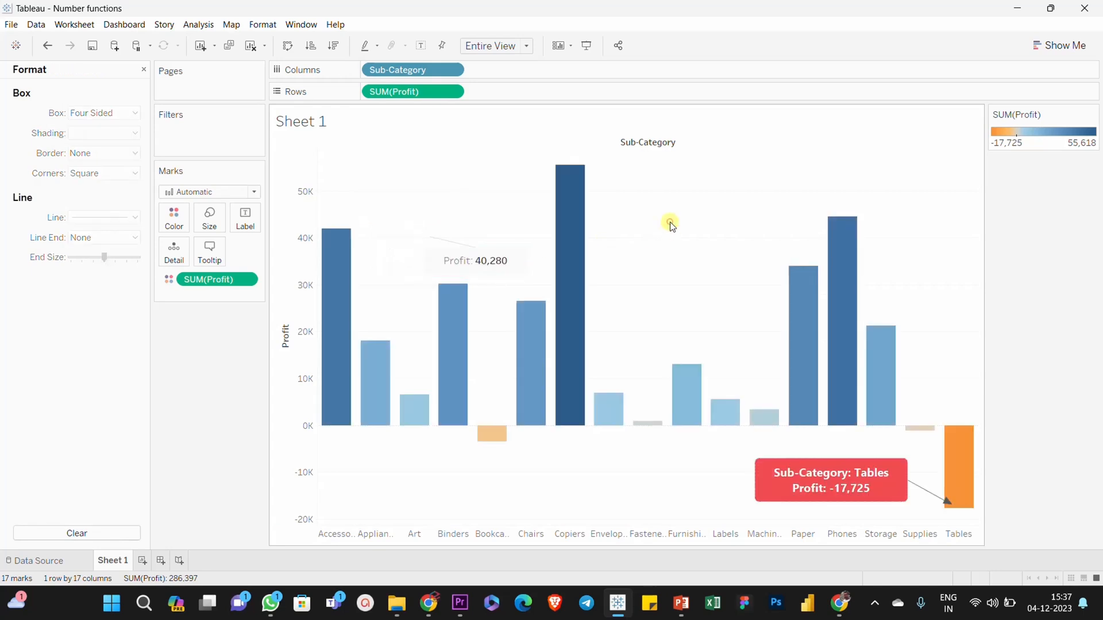
Move the point annotation's box up to about the 50K level and its anchor point to about 30K above Appliances.
left_click(503, 265)
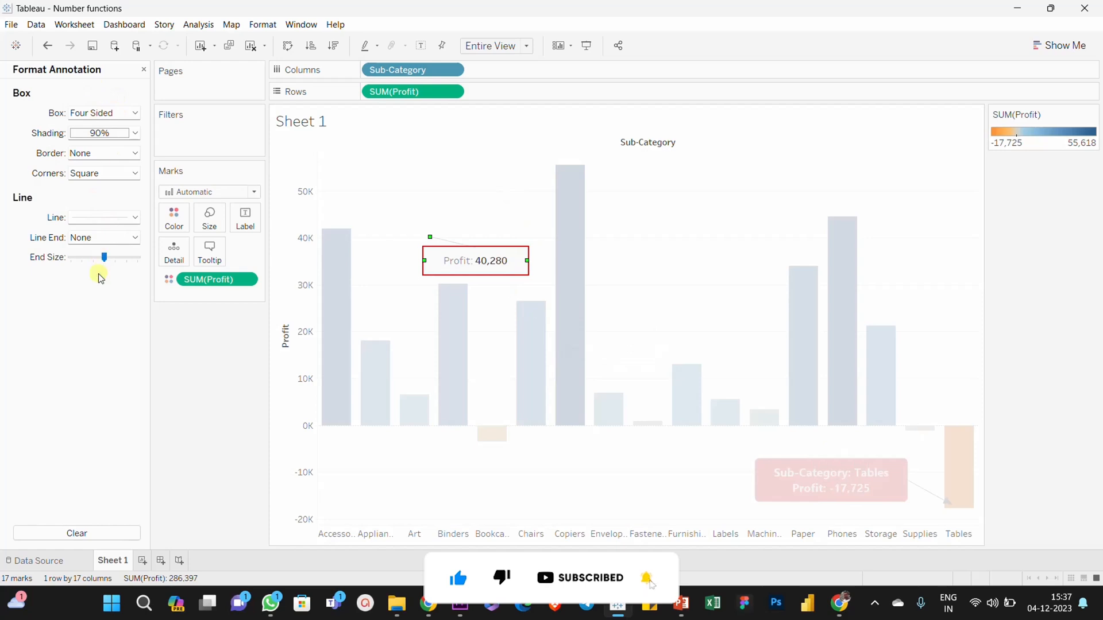
left_click(484, 217)
left_click_drag(524, 265, 515, 204)
left_click_drag(430, 235, 391, 287)
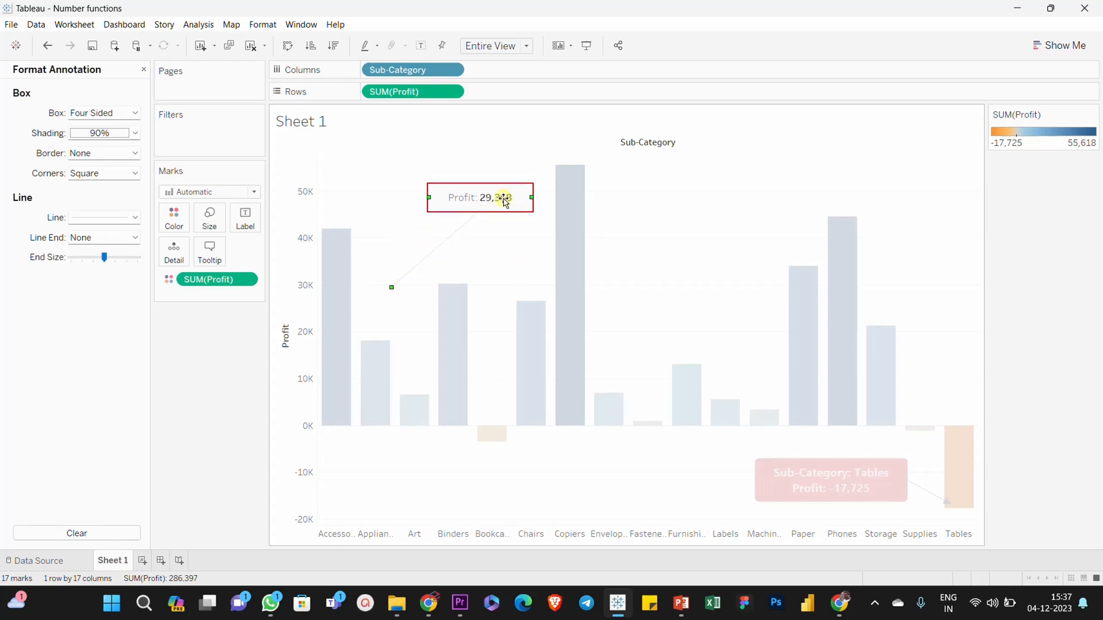
Try the point annotation's anchor at several spots across the chart, ending at about 30K near the Art column.
mouse_move(391, 287)
left_mouse_down()
mouse_move(542, 281)
mouse_move(651, 331)
left_mouse_up()
mouse_move(650, 331)
left_mouse_down()
mouse_move(325, 423)
mouse_move(372, 407)
mouse_move(357, 380)
left_mouse_up()
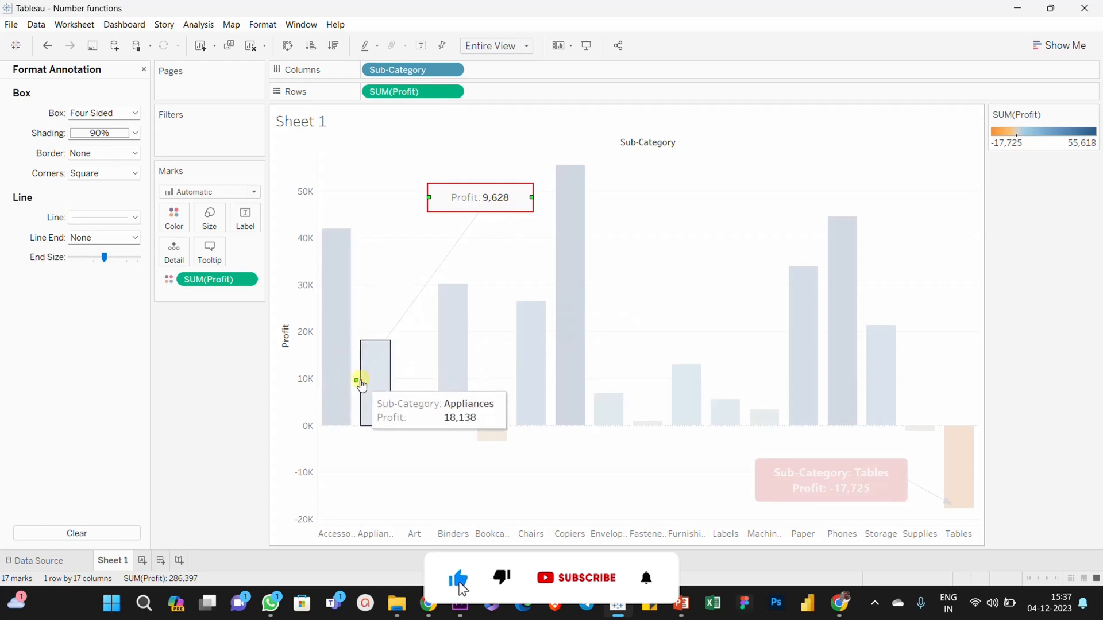
left_click_drag(357, 381, 484, 379)
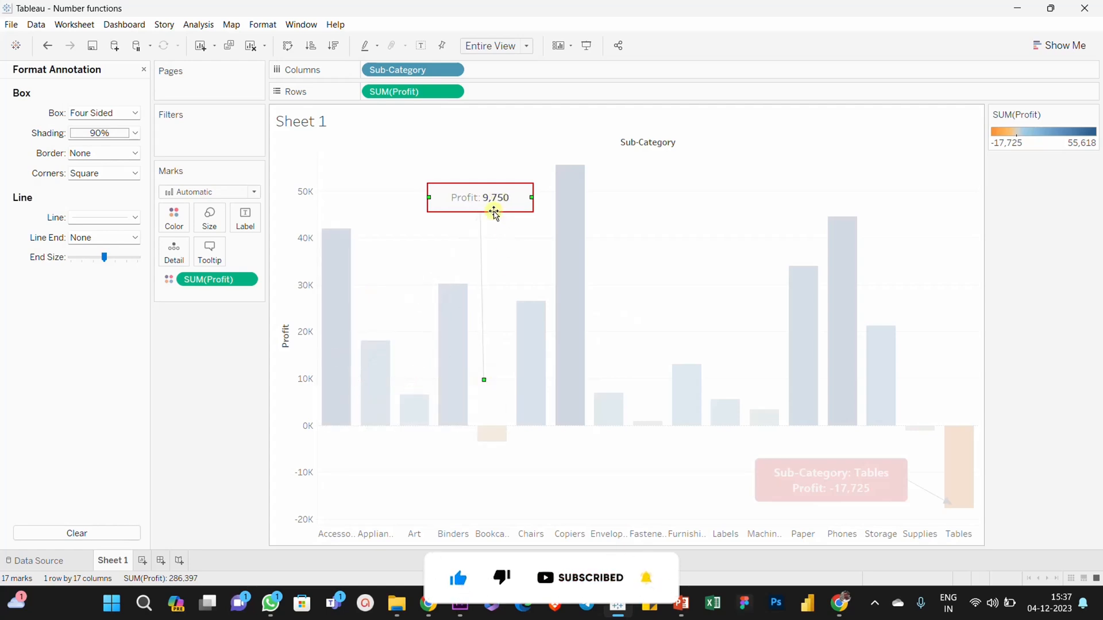
mouse_move(483, 379)
left_mouse_down()
mouse_move(410, 273)
mouse_move(401, 284)
left_mouse_up()
left_click(672, 244)
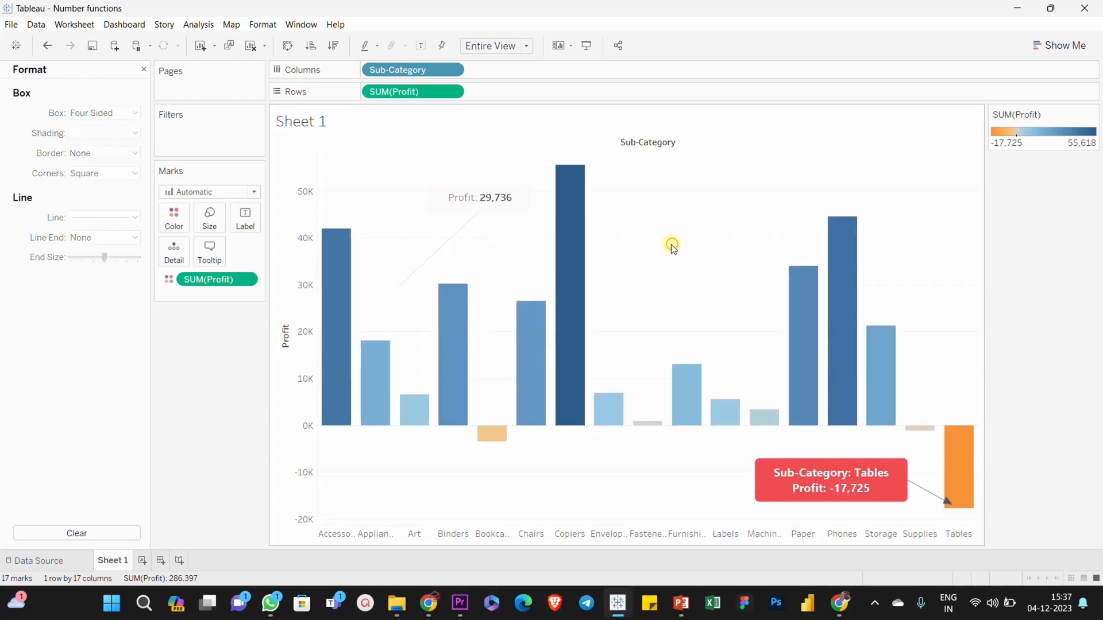
Remove the remaining point annotation that shows only the Profit value.
left_click(524, 194)
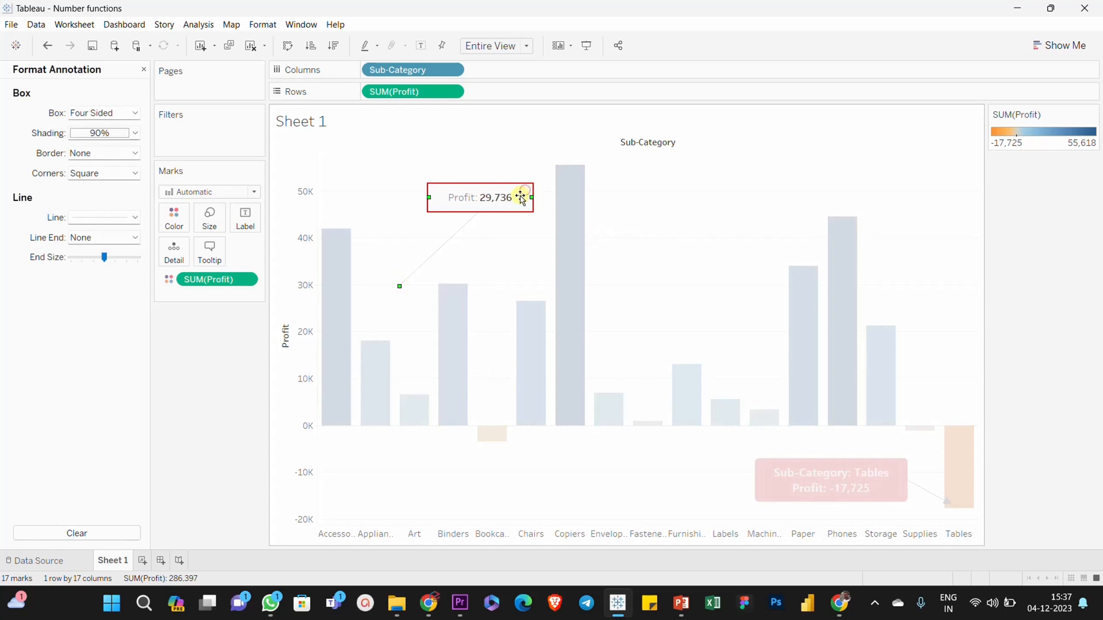
right_click(520, 196)
left_click(571, 232)
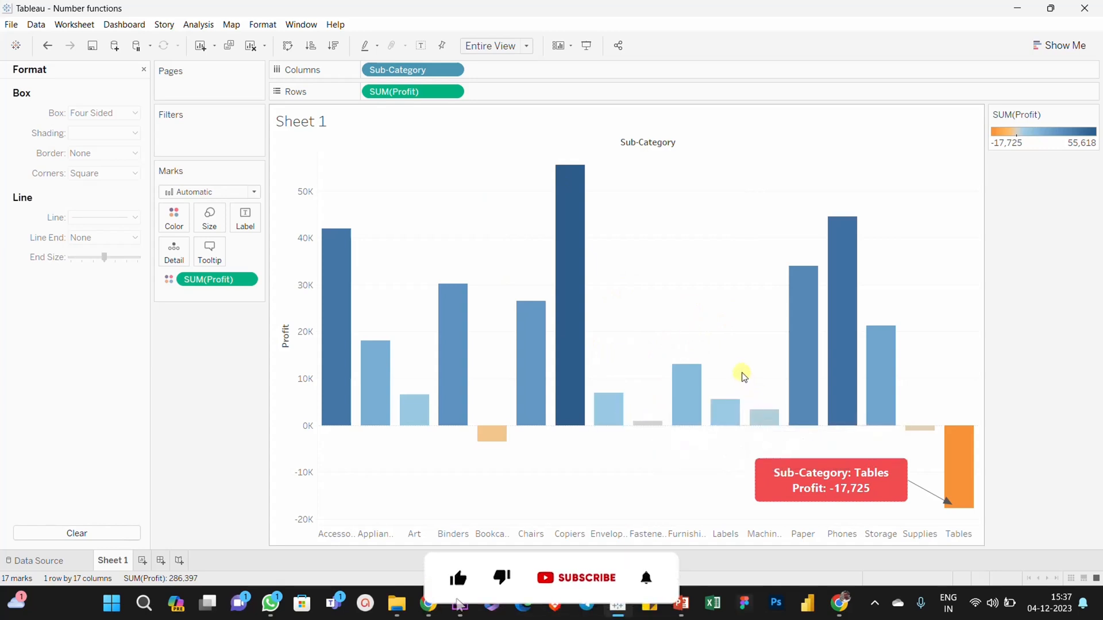
Add an area annotation with the text "Sub-category low values" in the empty space above the Envelopes and Fasteners bars.
right_click(633, 276)
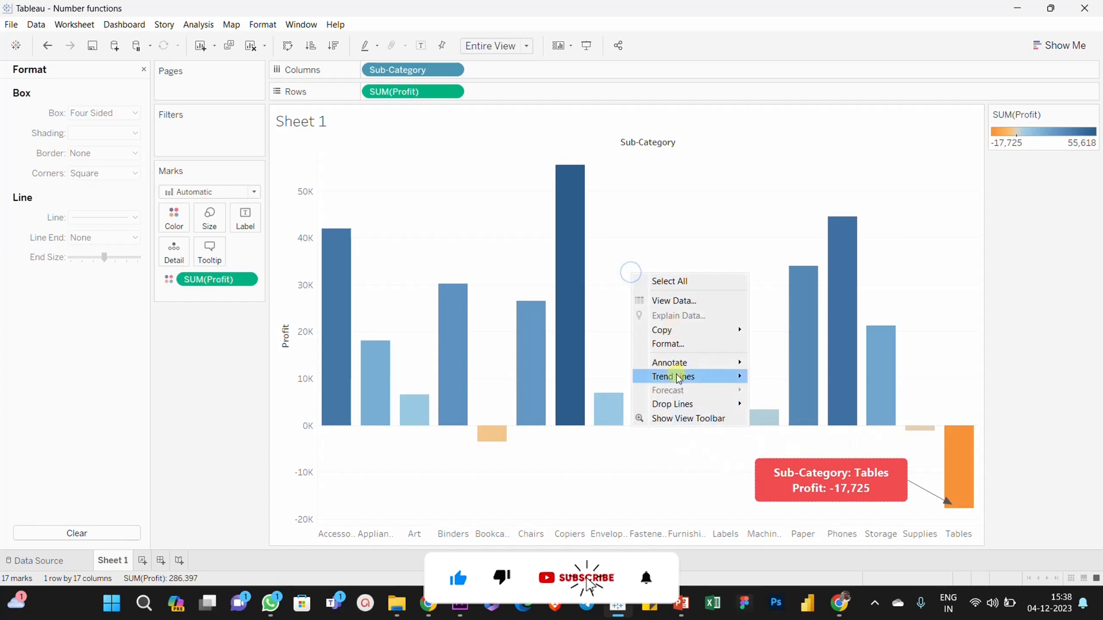
mouse_move(689, 369)
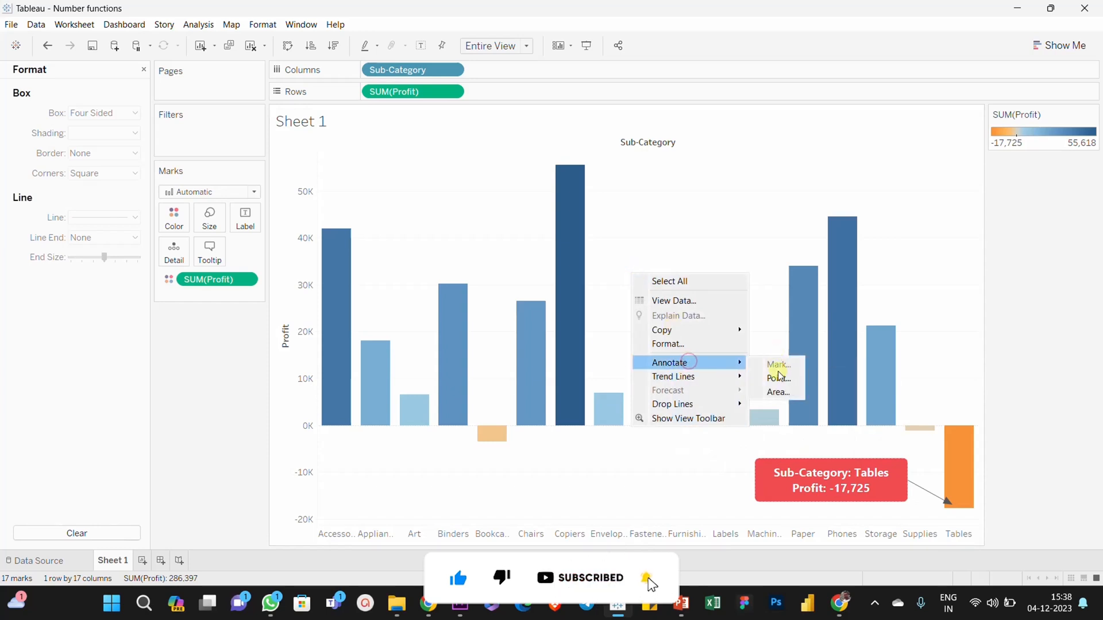
left_click(778, 391)
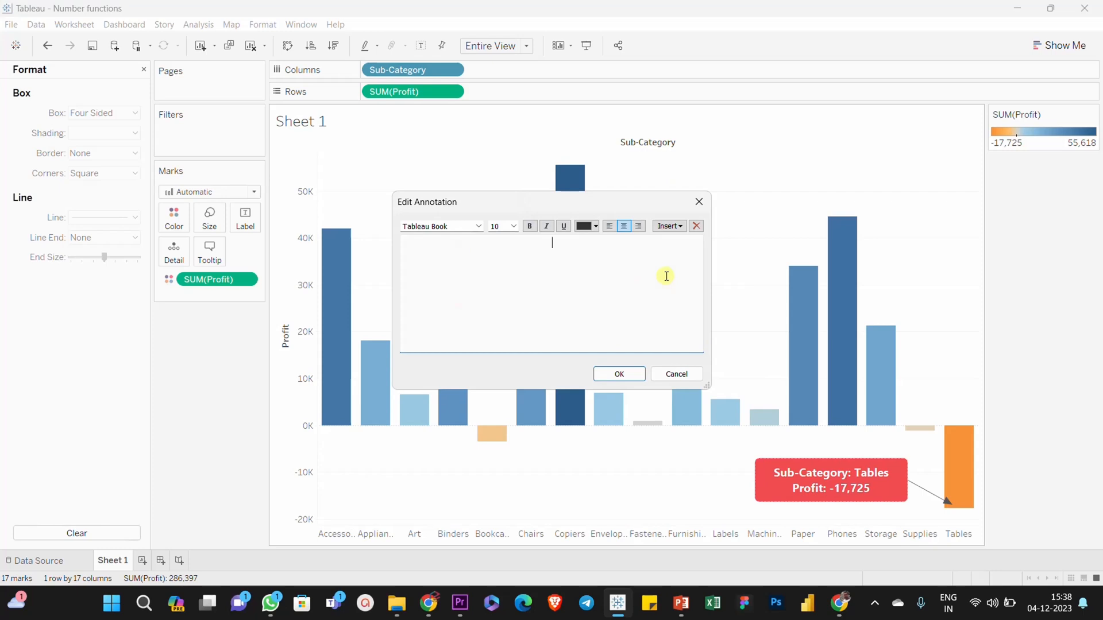
left_click(679, 227)
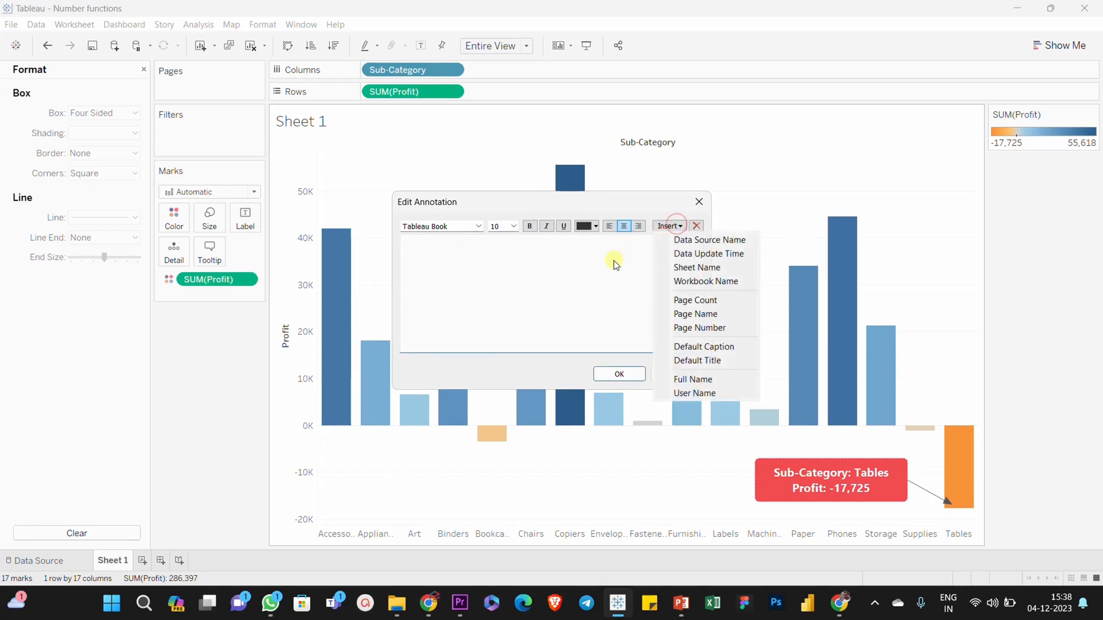
left_click(614, 260)
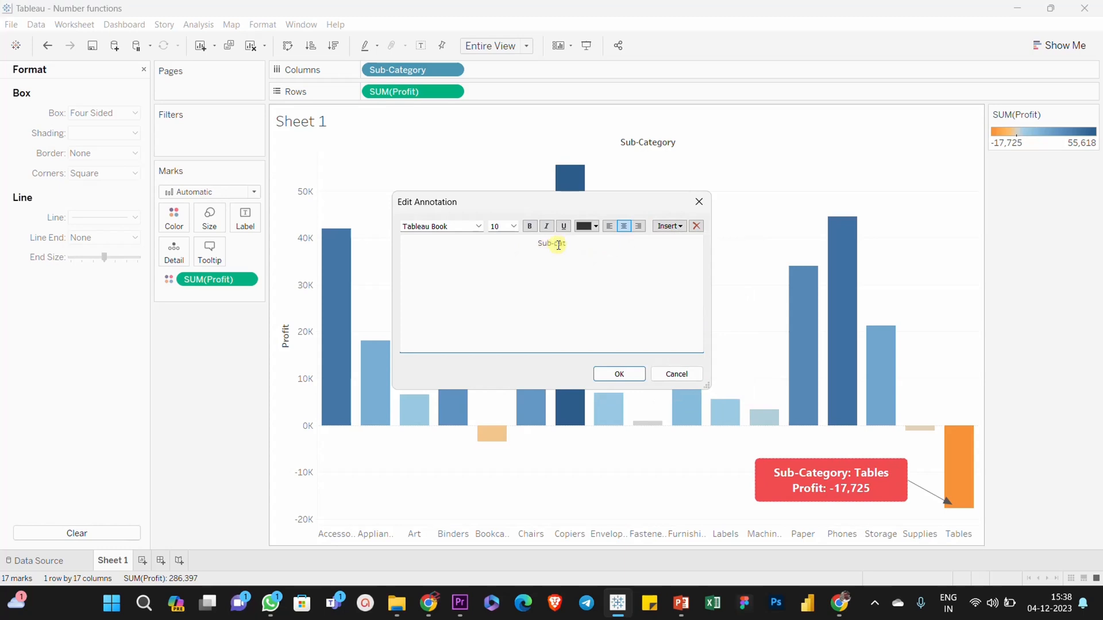
type("Sub-cateogry")
key("BackSpace")
type("low values")
left_click(621, 375)
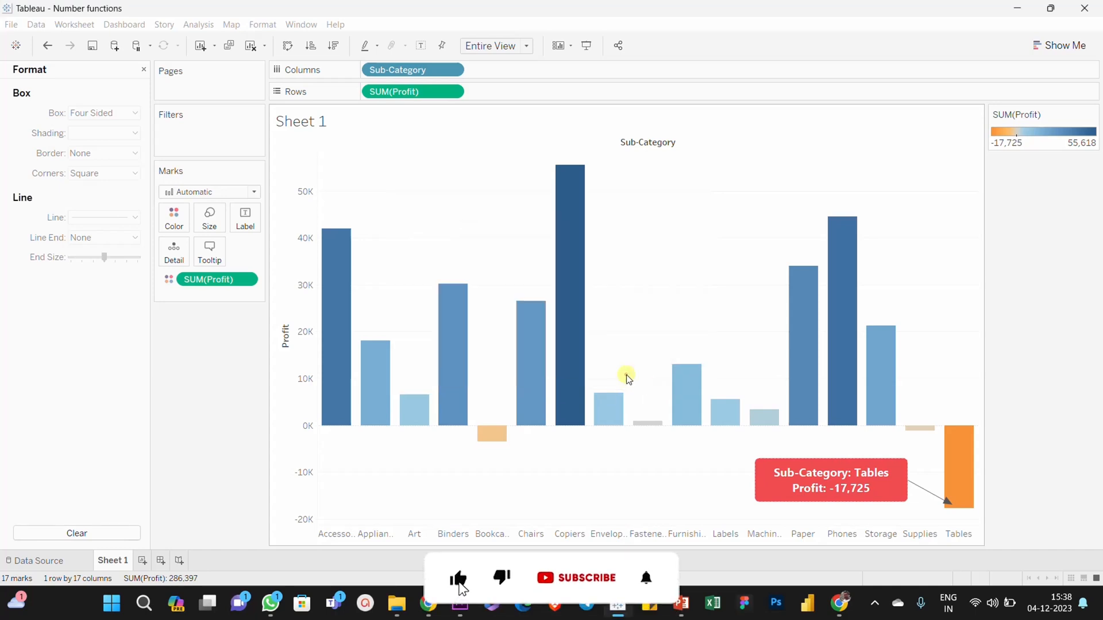
Move and stretch the area annotation so it spans the bars from Envelopes to Machines.
left_click(621, 271)
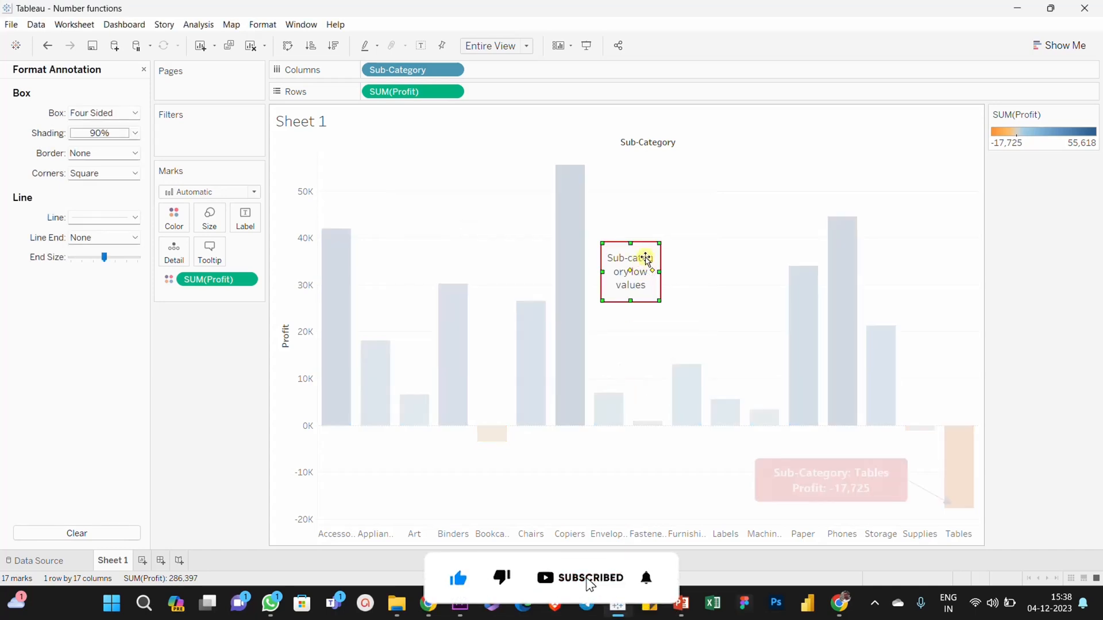
mouse_move(637, 256)
left_mouse_down()
mouse_move(682, 251)
mouse_move(630, 315)
mouse_move(631, 388)
mouse_move(780, 389)
left_mouse_up()
left_click(726, 271)
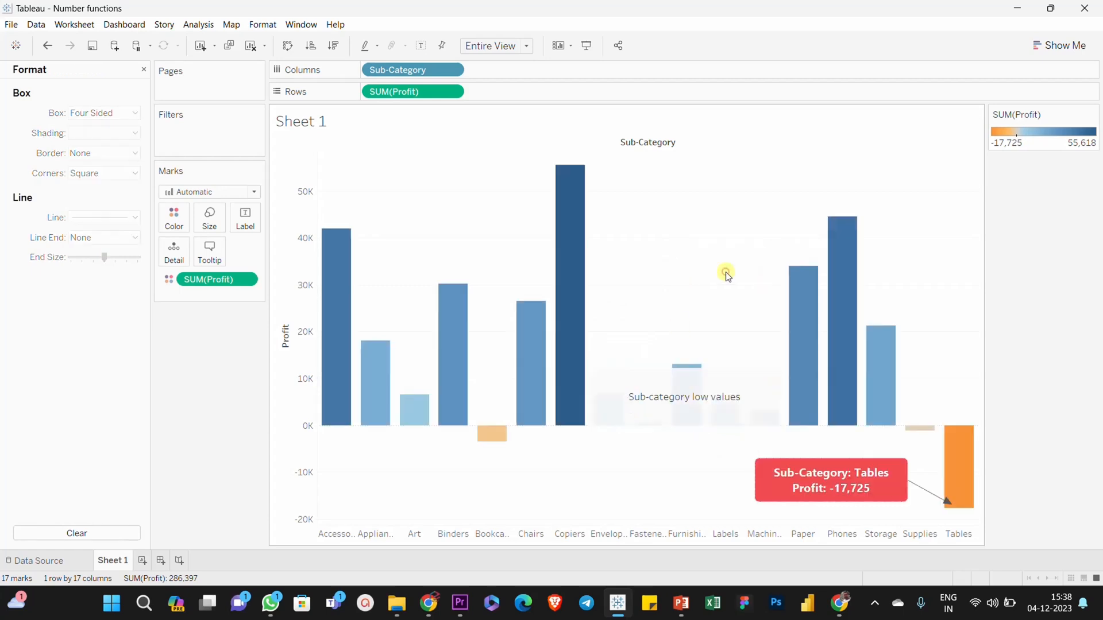
Undo a misplaced adjustment of the area annotation and raise its top edge to cover the whole Furnishings bar.
left_click(683, 374)
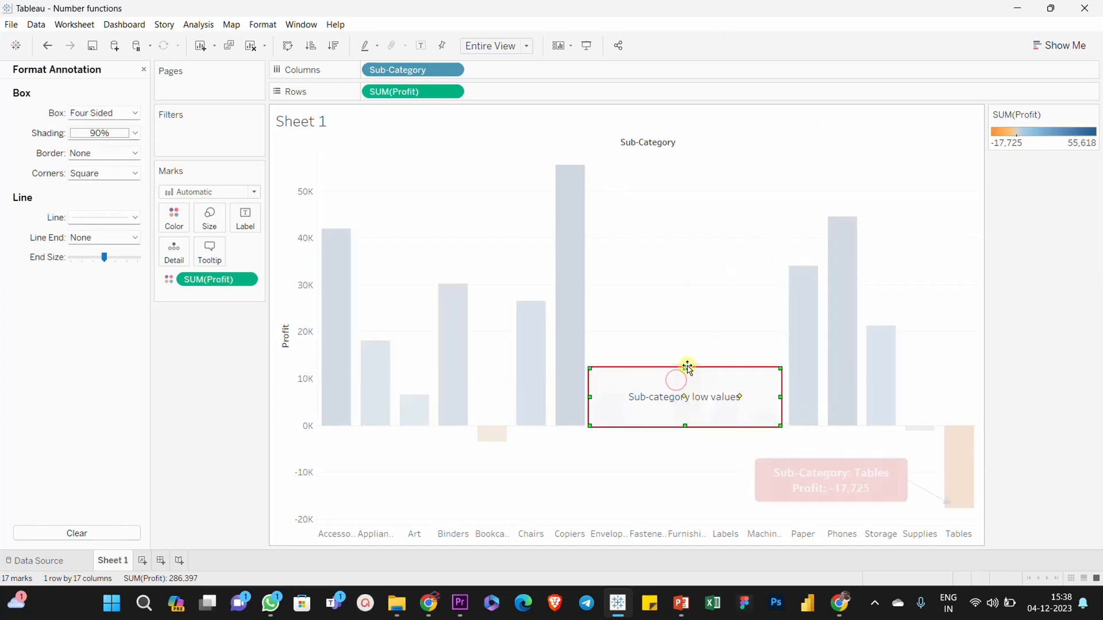
mouse_move(687, 371)
left_mouse_down()
mouse_move(692, 398)
mouse_move(780, 391)
left_mouse_up()
key("ctrl+z")
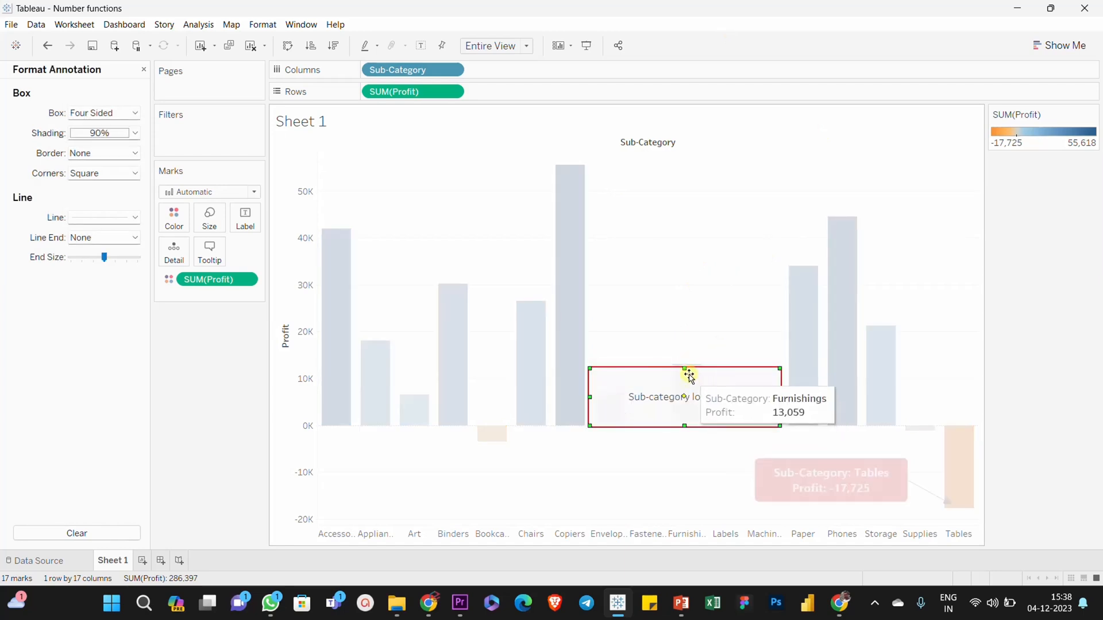
left_click_drag(685, 368, 685, 360)
left_click(721, 270)
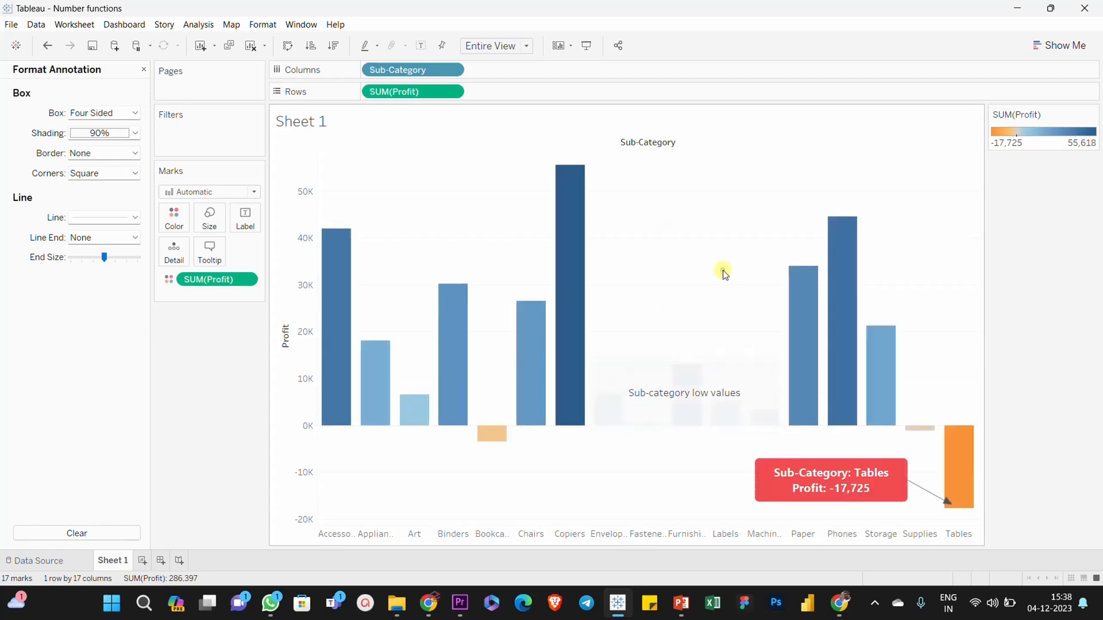
Format the area annotation's "Sub-category low values" text as bold, red and size 18.
right_click(722, 388)
left_click(746, 389)
left_click_drag(532, 260, 571, 230)
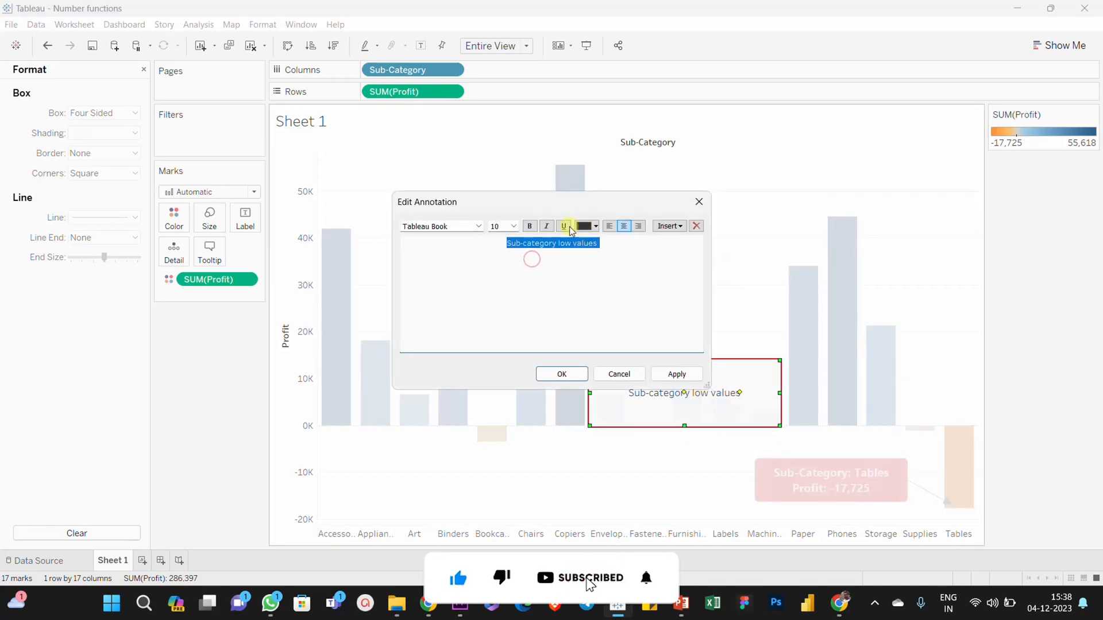
left_click(513, 226)
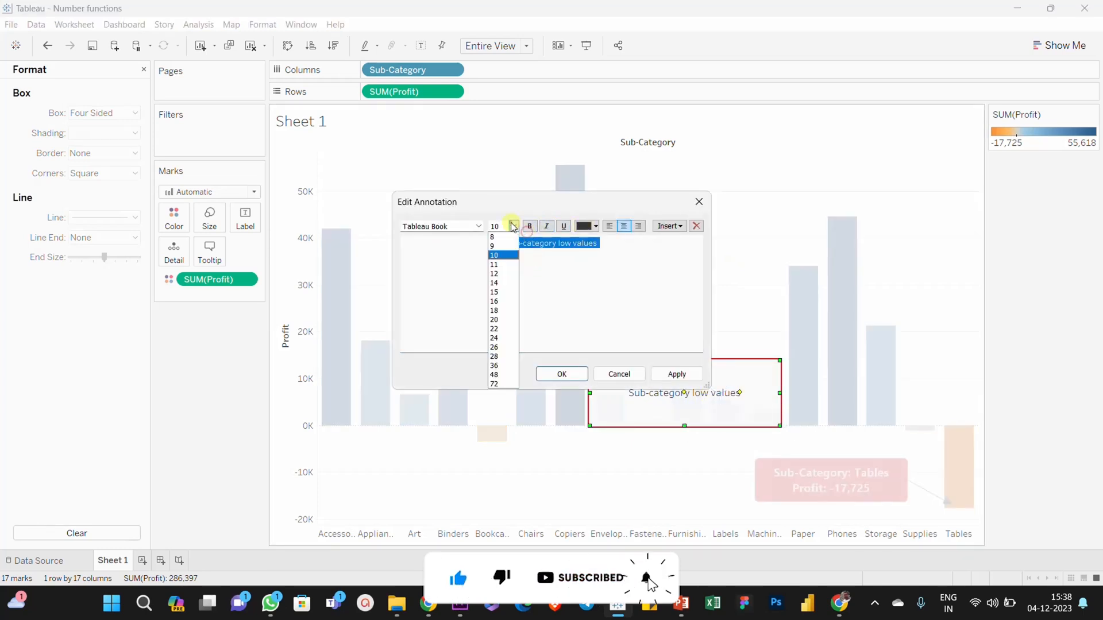
left_click(501, 293)
left_click(595, 226)
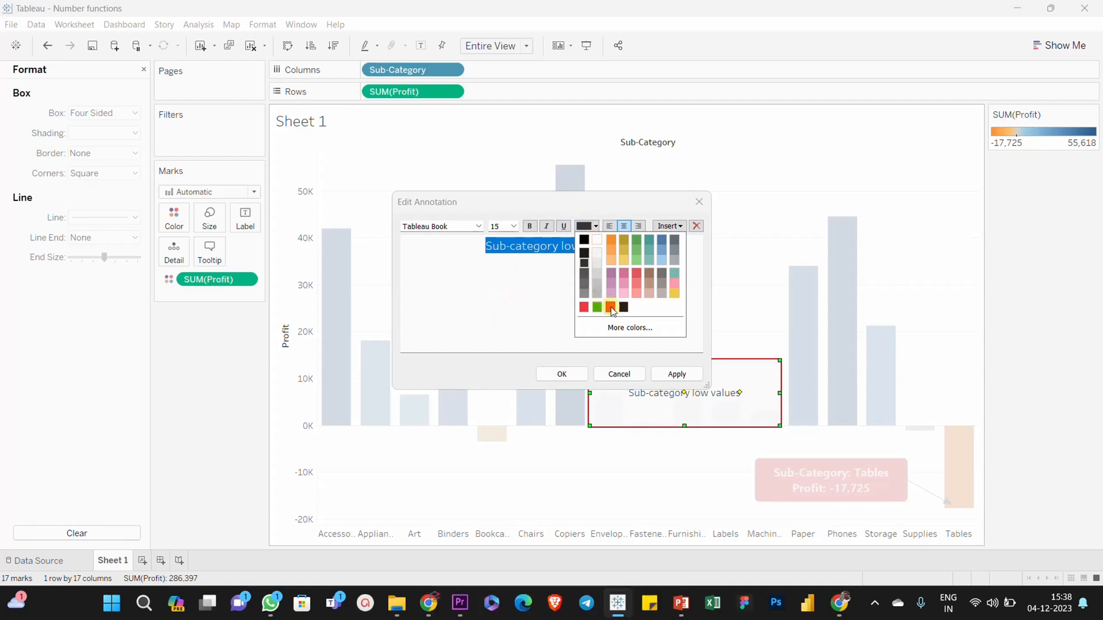
left_click(610, 307)
left_click(513, 226)
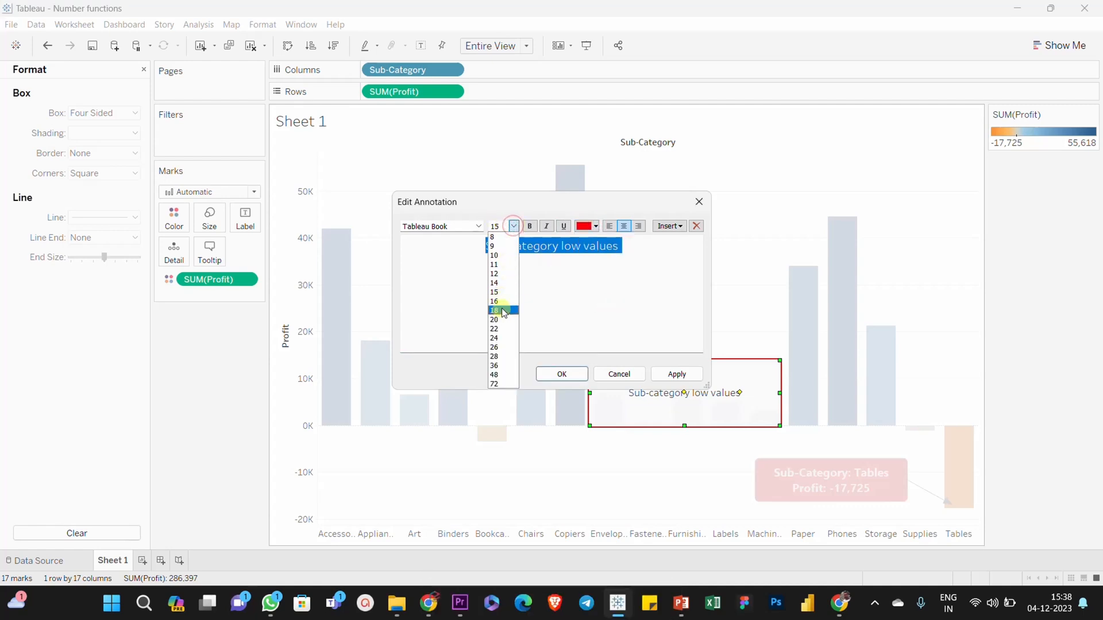
left_click(504, 310)
left_click(529, 226)
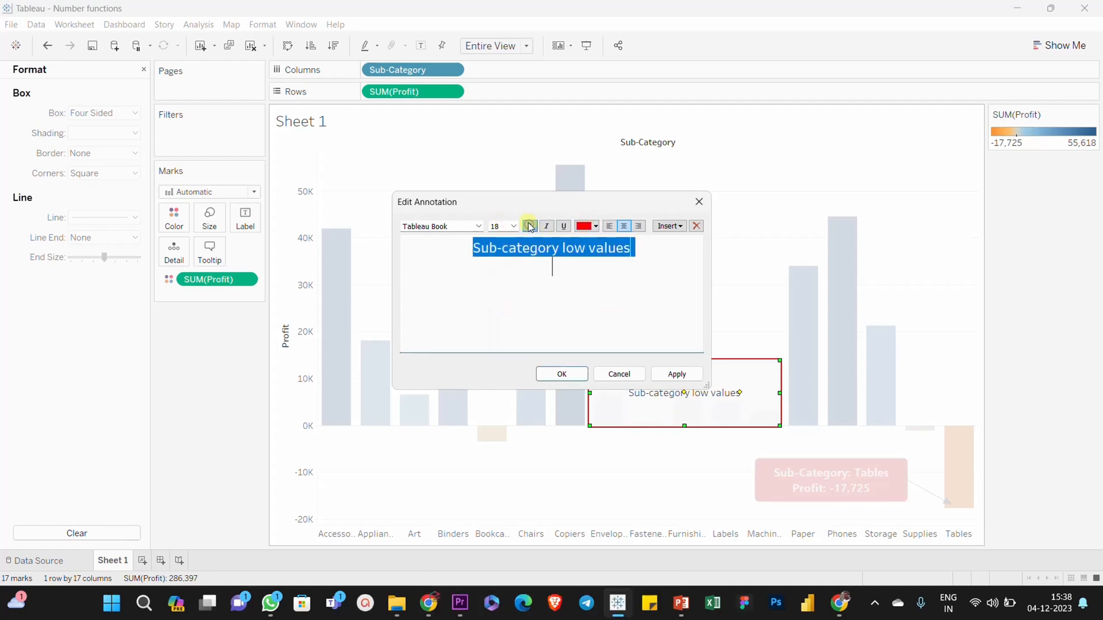
left_click(662, 379)
left_click(577, 372)
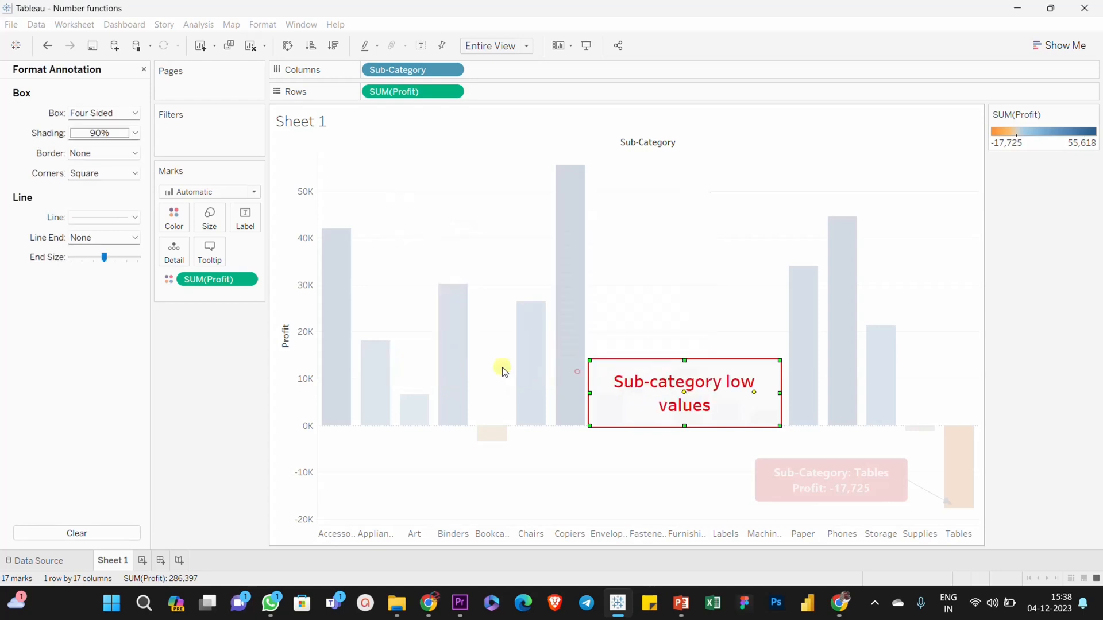
Reduce the area annotation's text to size 15.
right_click(699, 374)
left_click(725, 385)
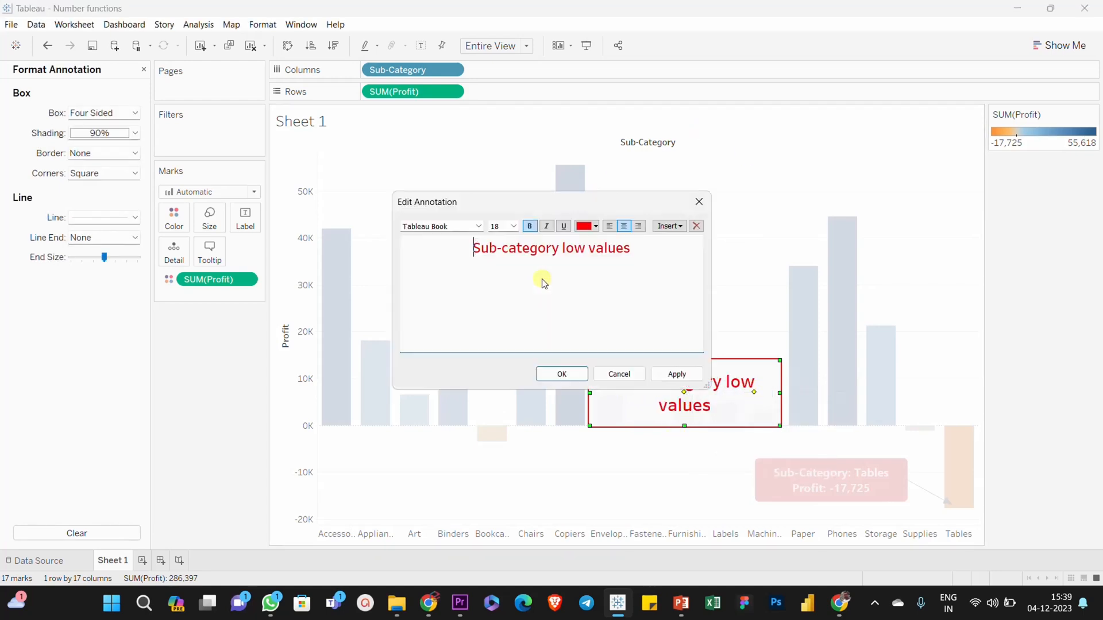
left_click_drag(539, 274, 509, 236)
left_click(514, 228)
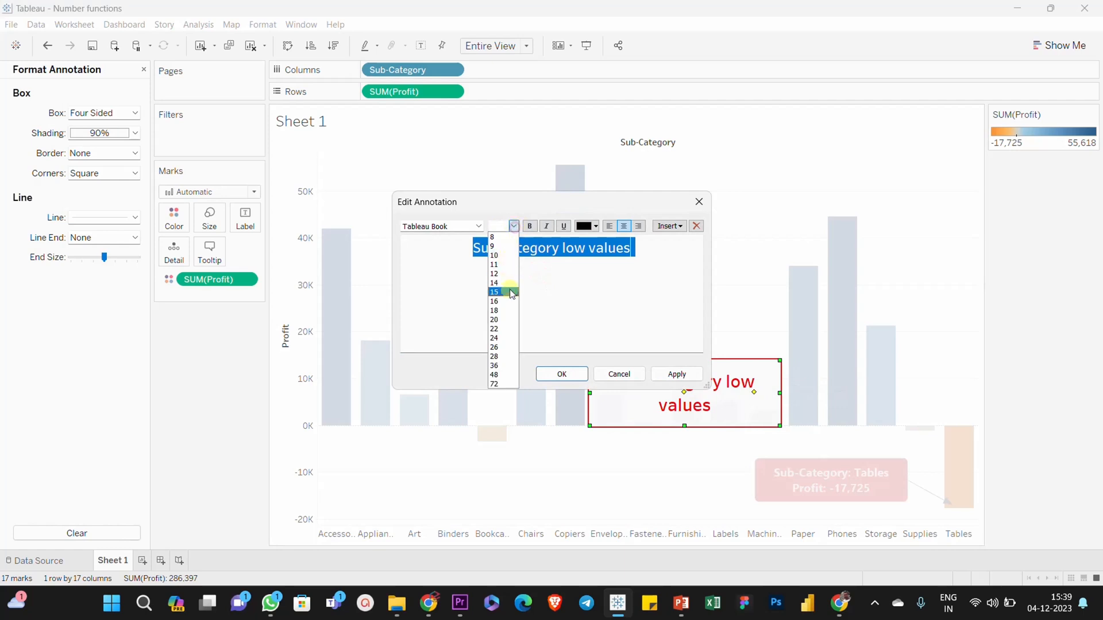
left_click(512, 293)
left_click(677, 374)
left_click(562, 374)
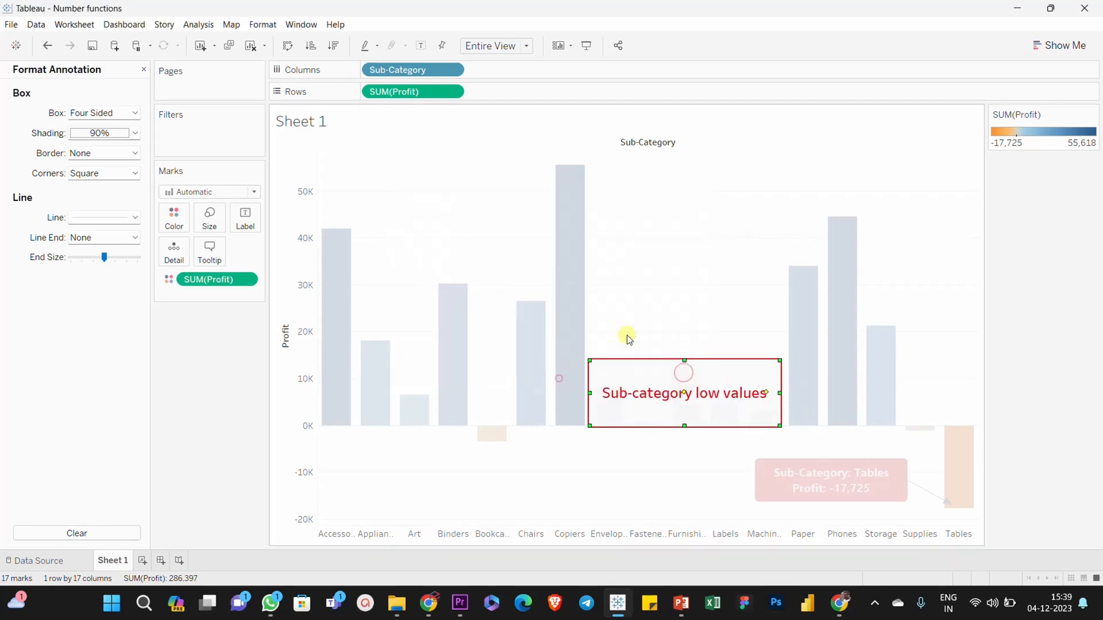
Set the area annotation's shading to None.
left_click(725, 298)
left_click(663, 368)
left_click(134, 133)
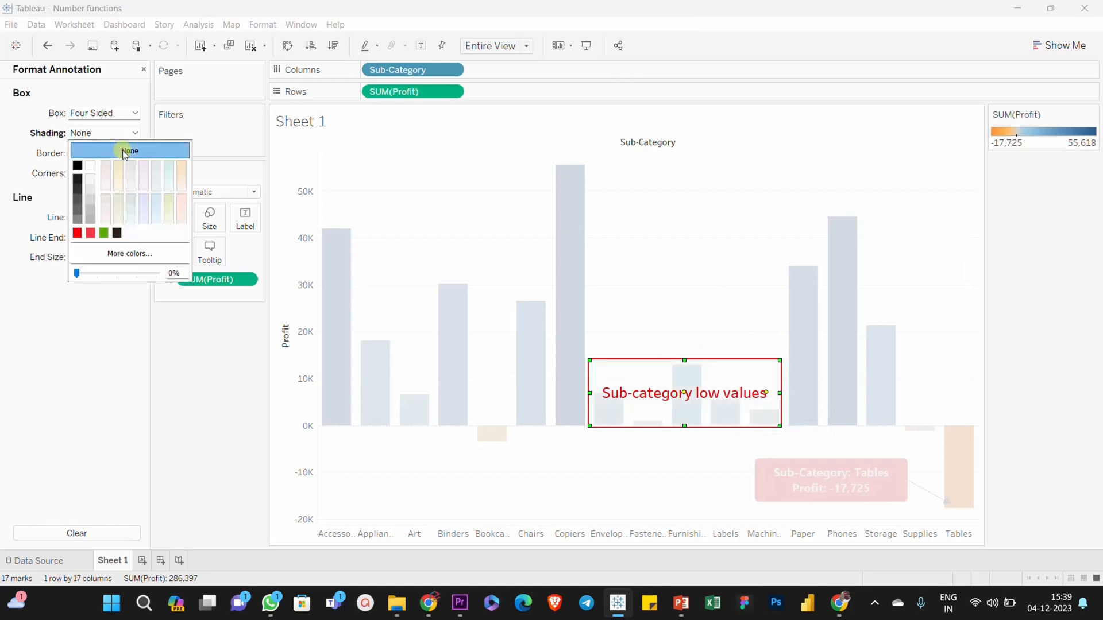
left_click(203, 435)
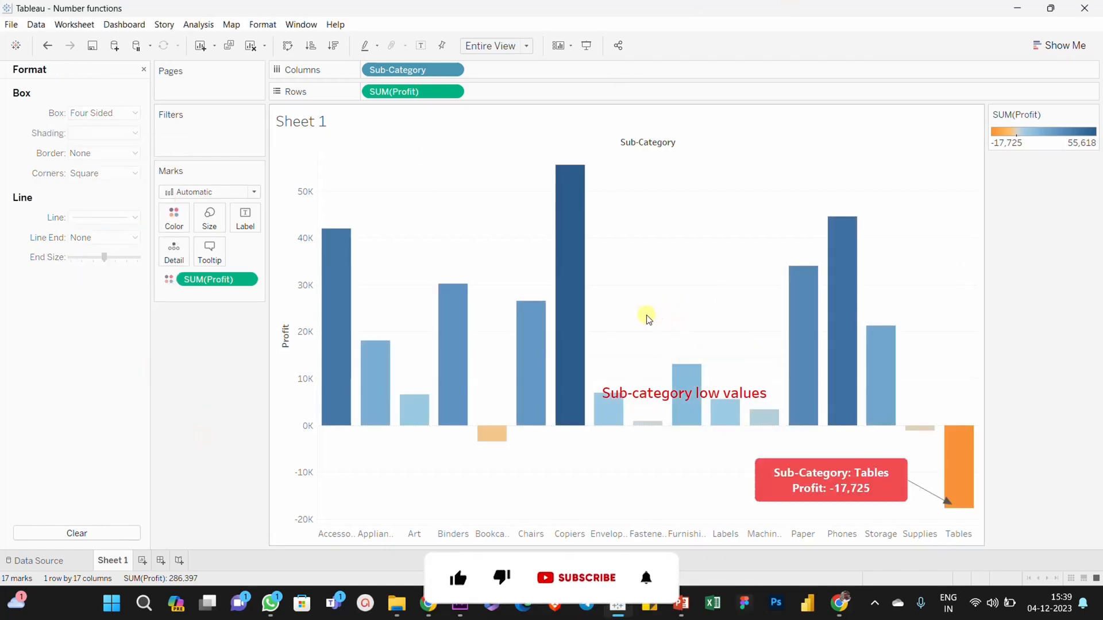
Add a solid red border around the area annotation.
left_click(716, 396)
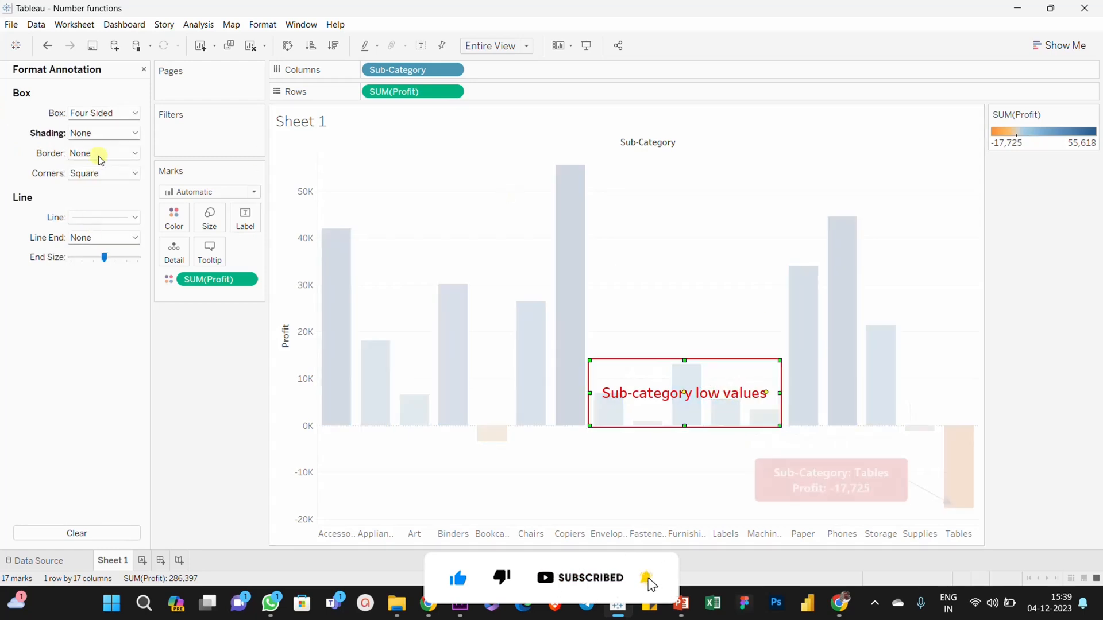
left_click(136, 152)
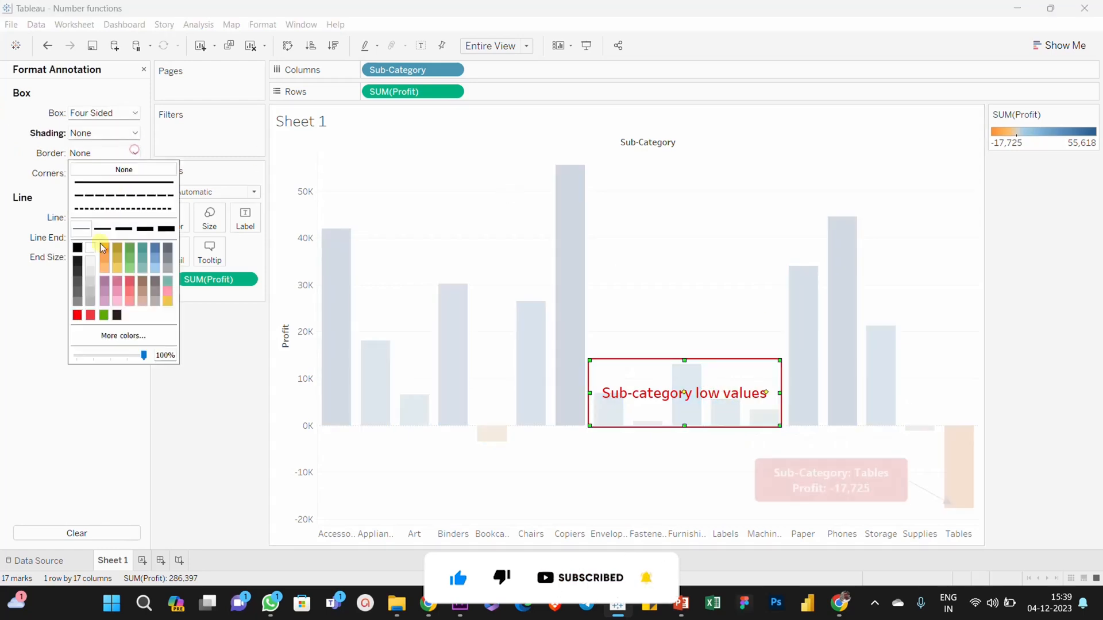
left_click(79, 316)
left_click(281, 396)
left_click(218, 407)
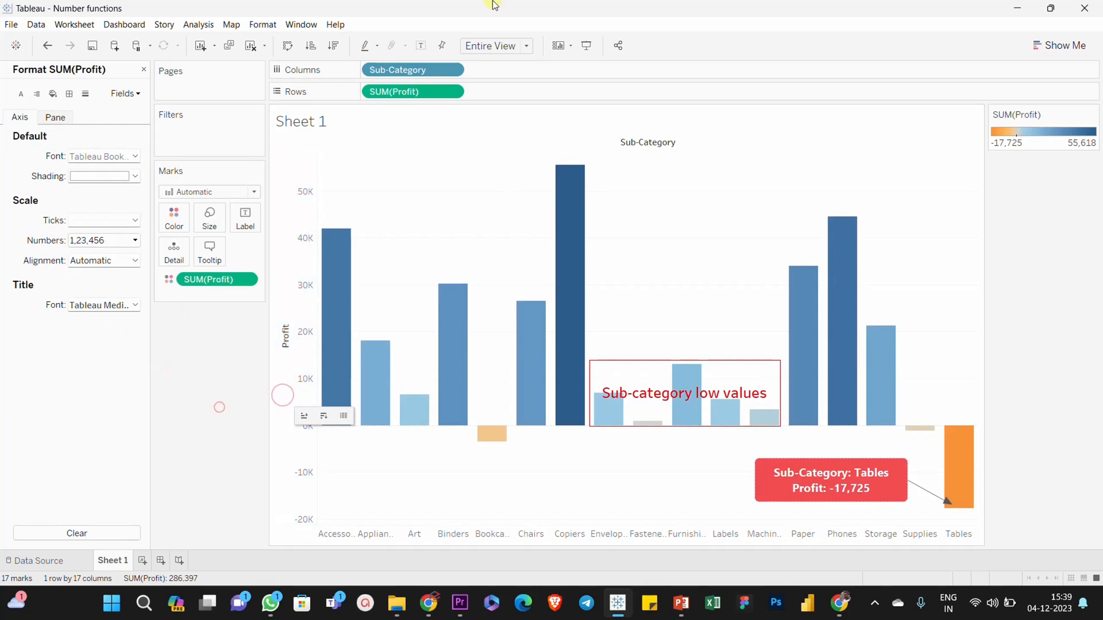
Give the area annotation's red border a thicker line weight.
left_click(644, 394)
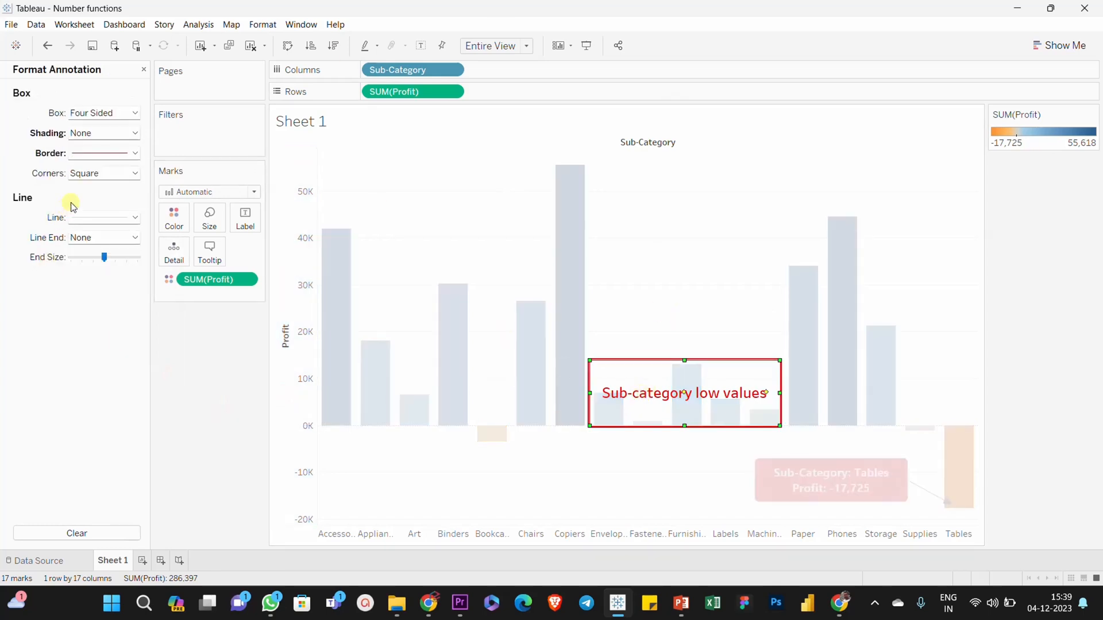
left_click(135, 153)
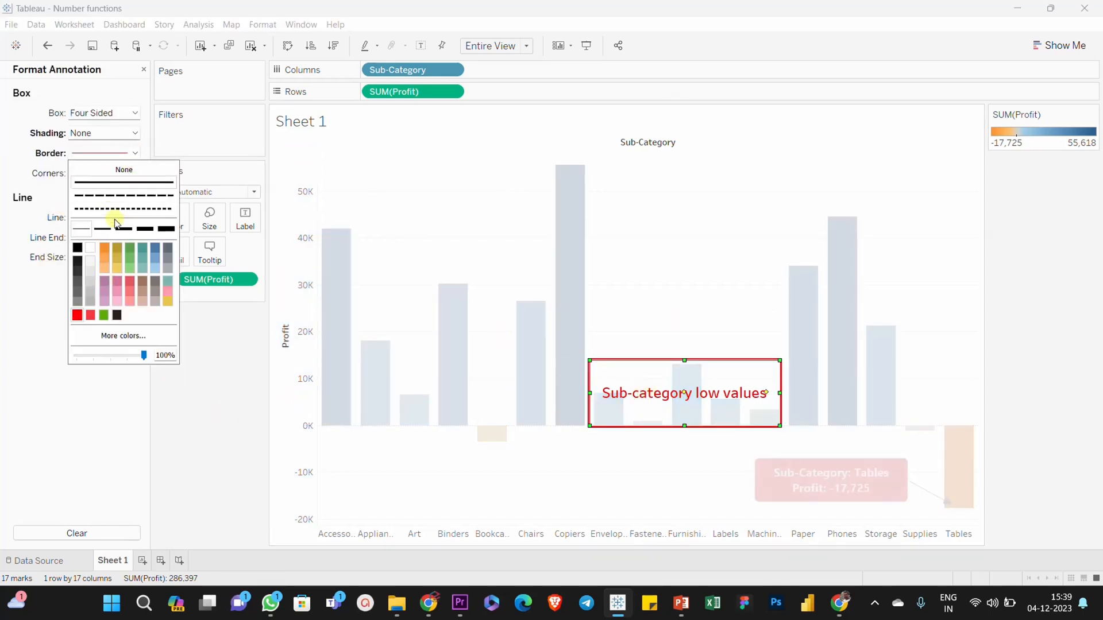
left_click(146, 230)
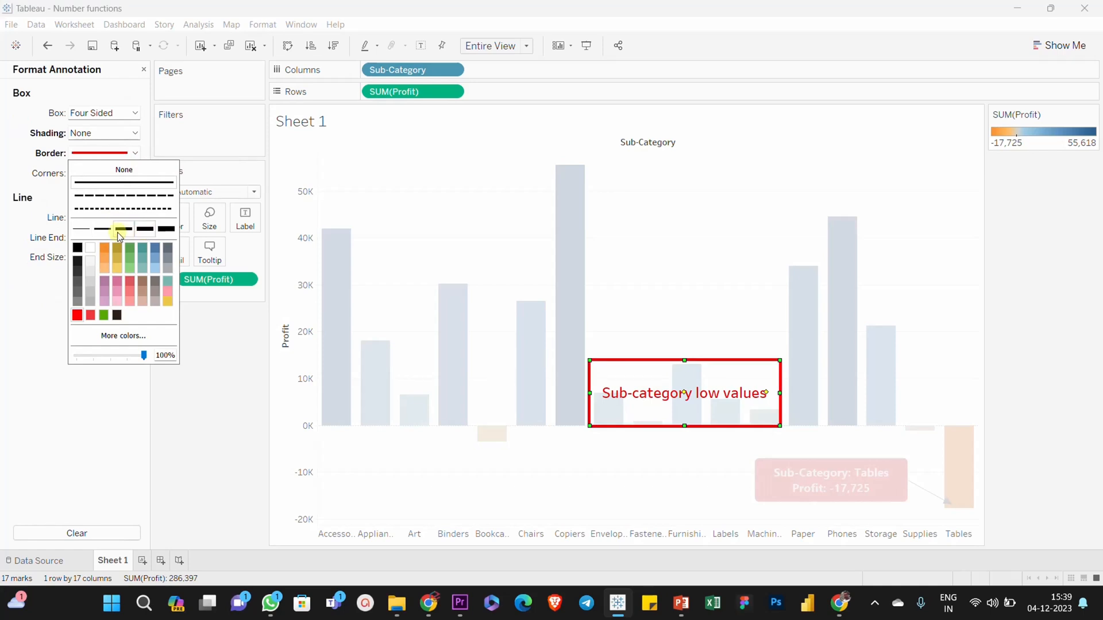
left_click(234, 409)
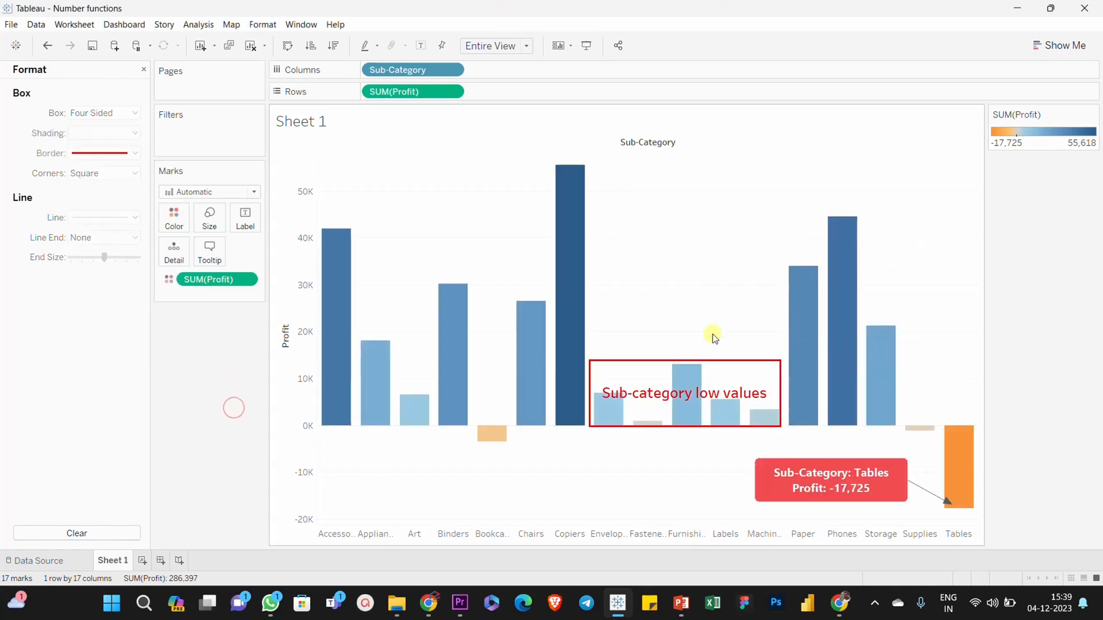
left_click(702, 386)
left_click(607, 471)
mouse_move(669, 419)
Create a new worksheet and build a scatter plot with Profit on rows and Sales on columns.
left_click(142, 560)
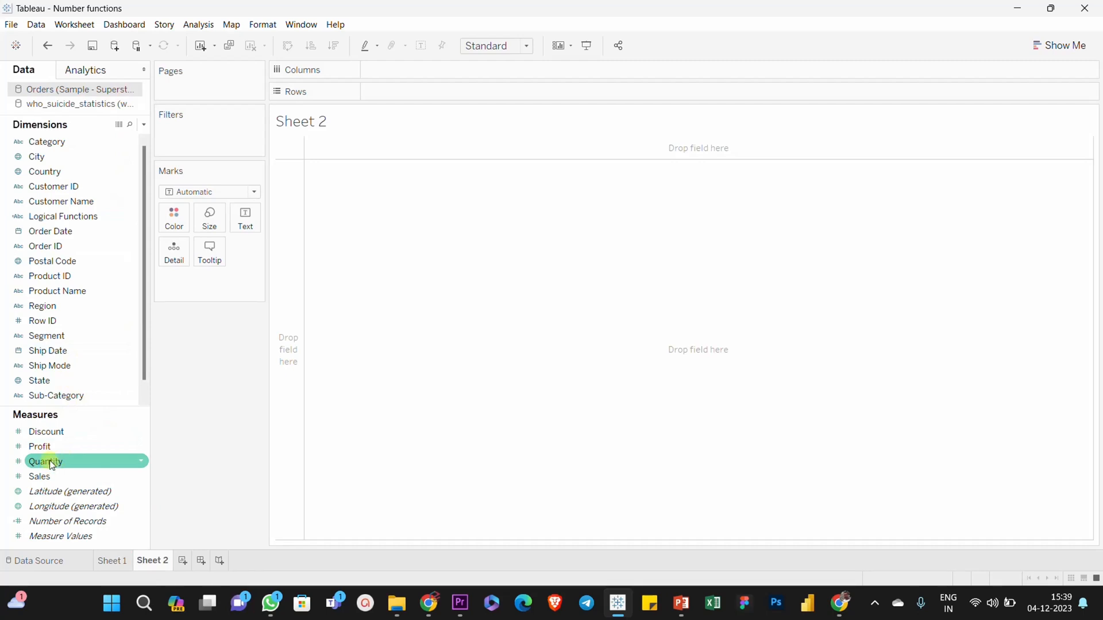
double_click(45, 446)
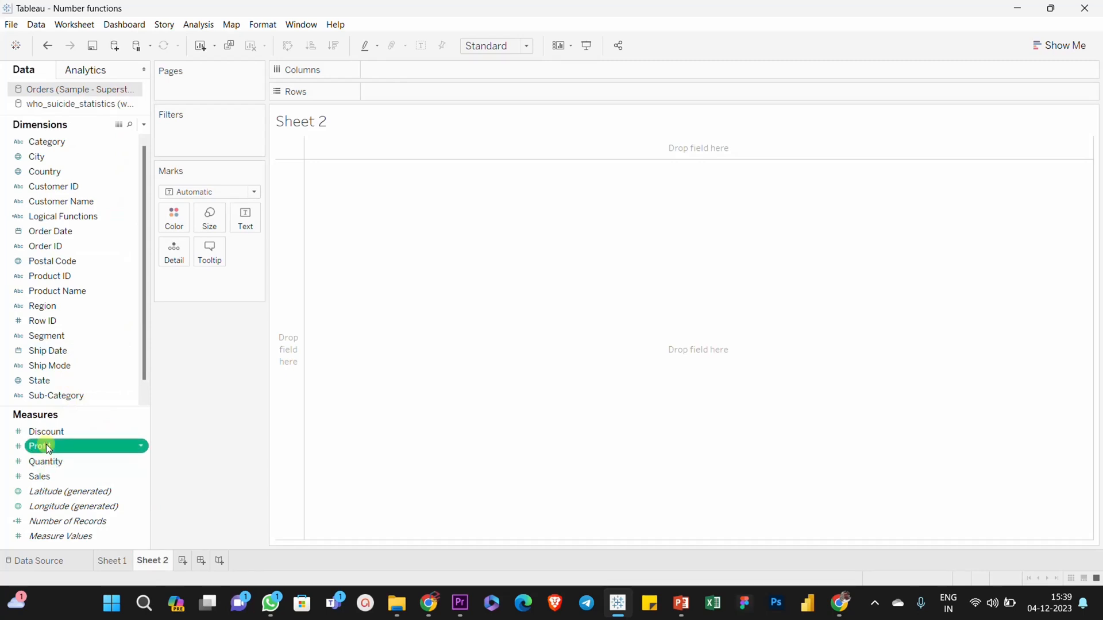
double_click(43, 477)
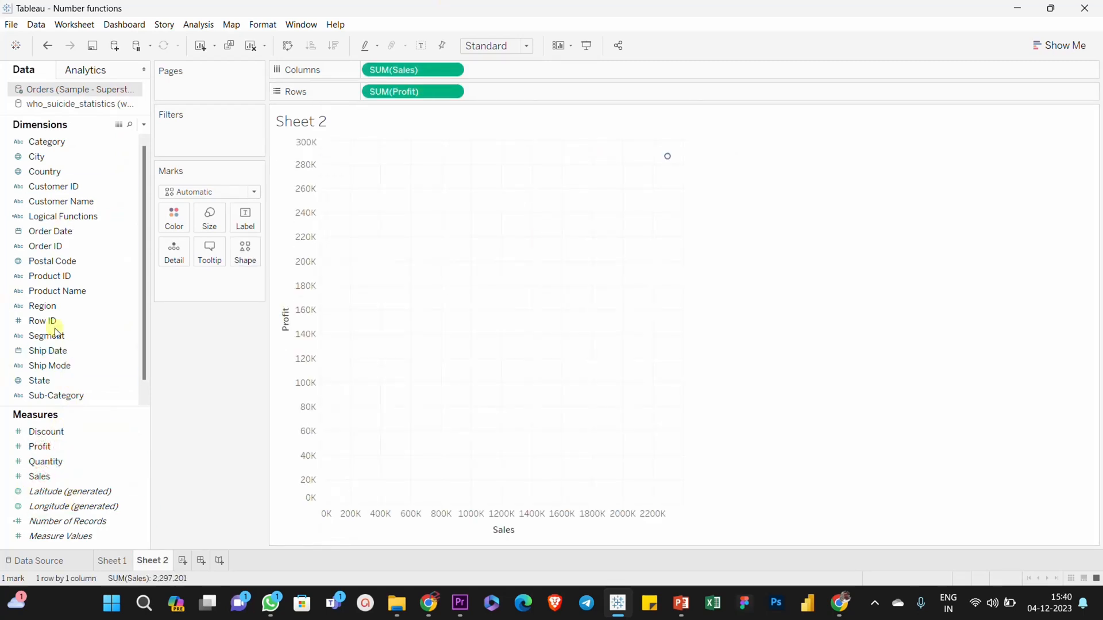
Undo a trial colouring by Product Name and color the scatter plot's marks by Sub-Category instead.
left_click_drag(40, 291, 173, 226)
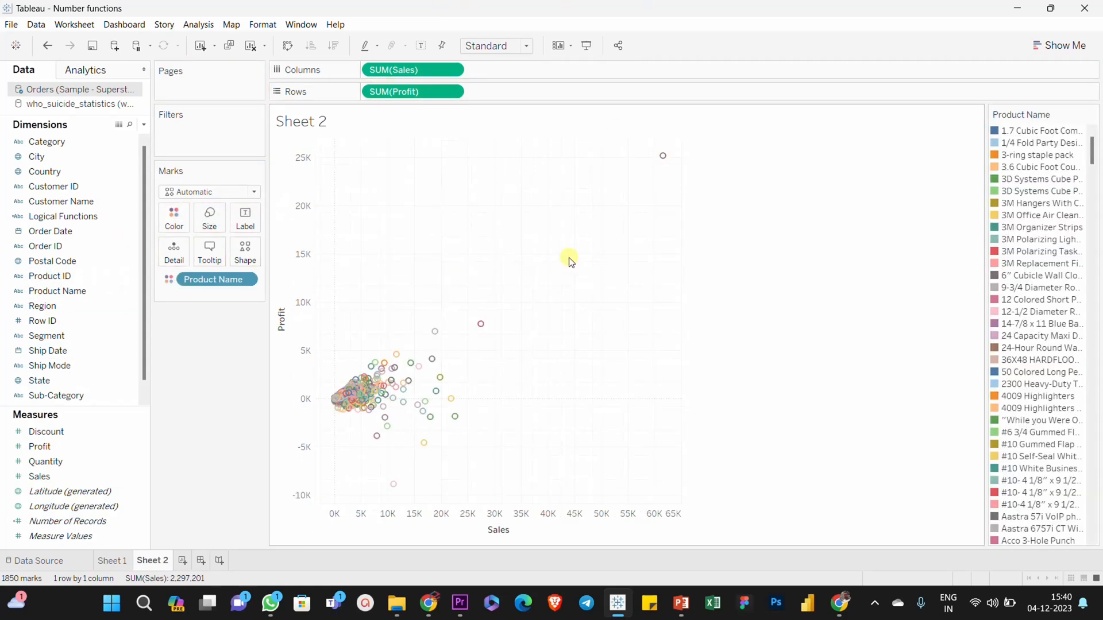
key("ctrl+z")
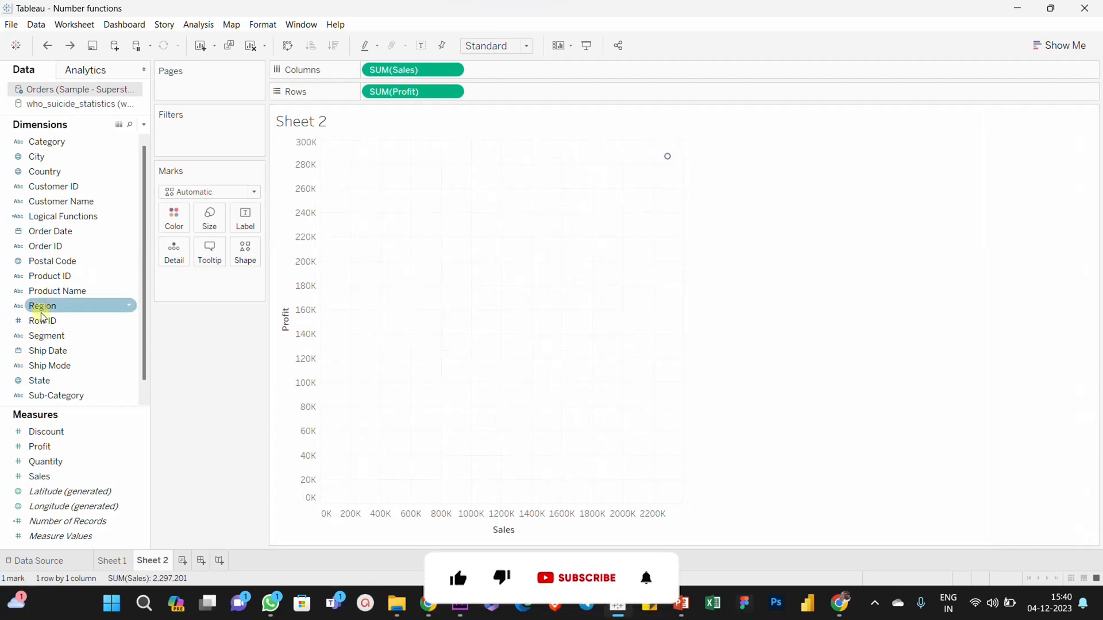
left_click_drag(35, 407, 174, 221)
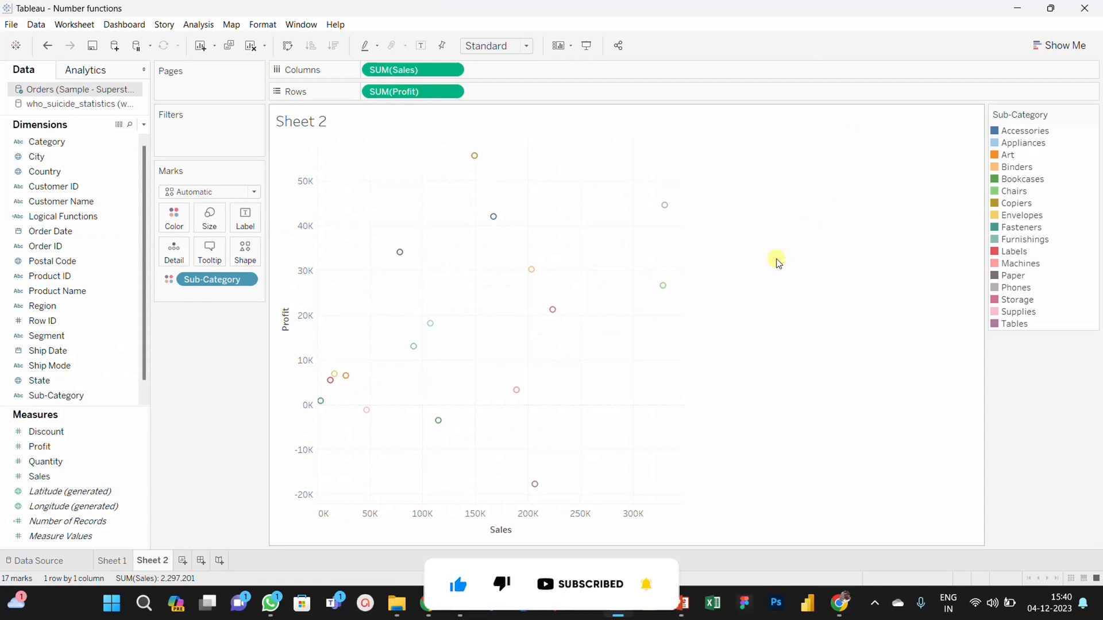
Show trend lines on the Sales and Profit scatter plot.
mouse_move(494, 222)
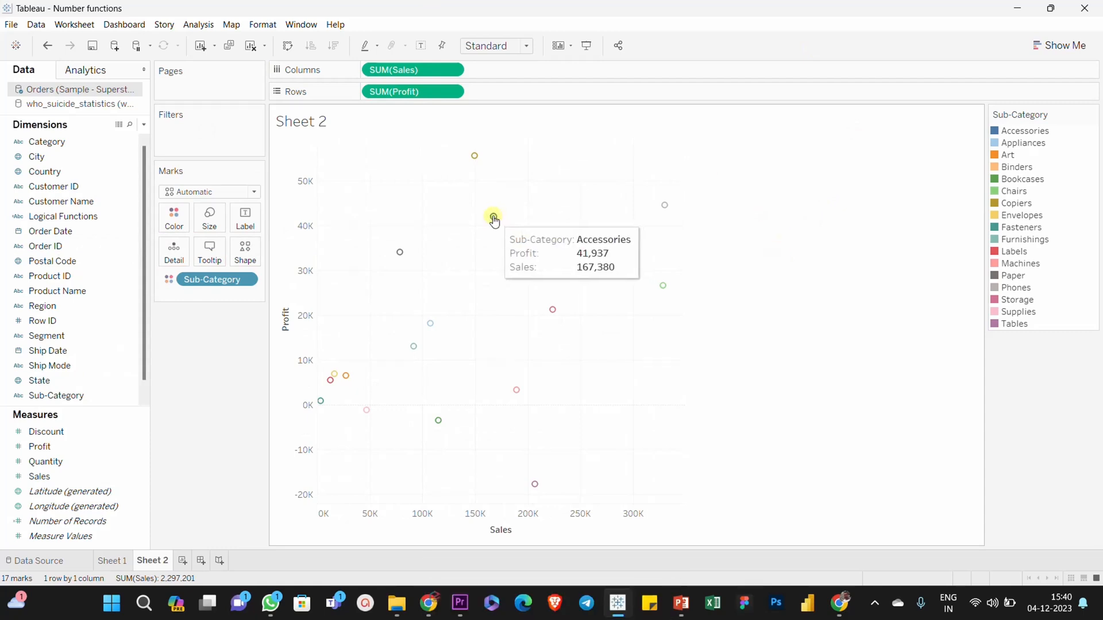
right_click(494, 221)
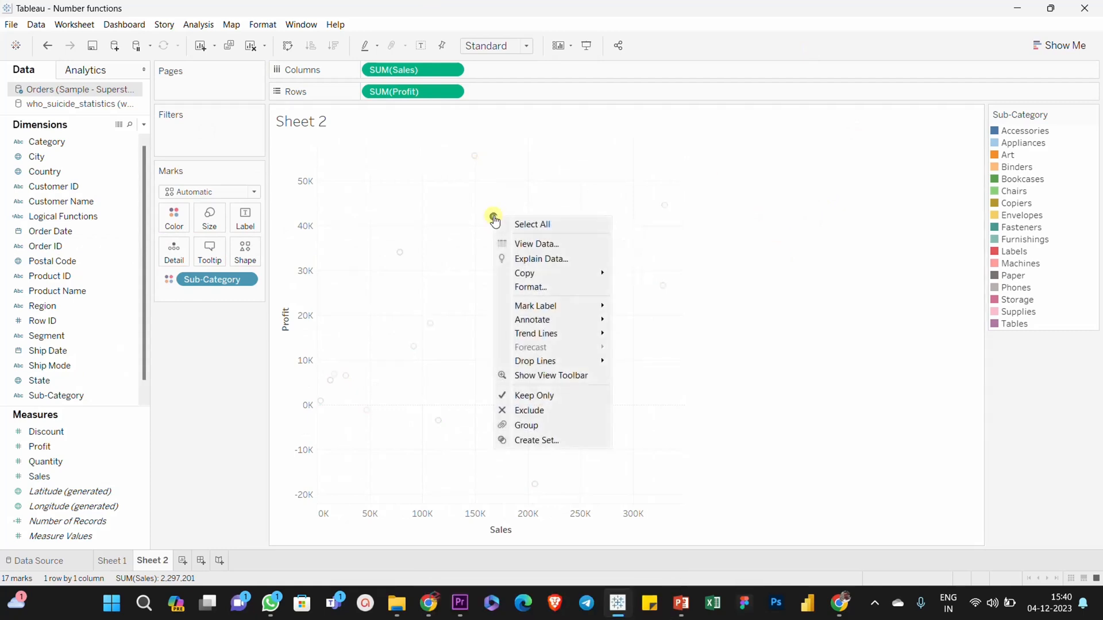
mouse_move(555, 339)
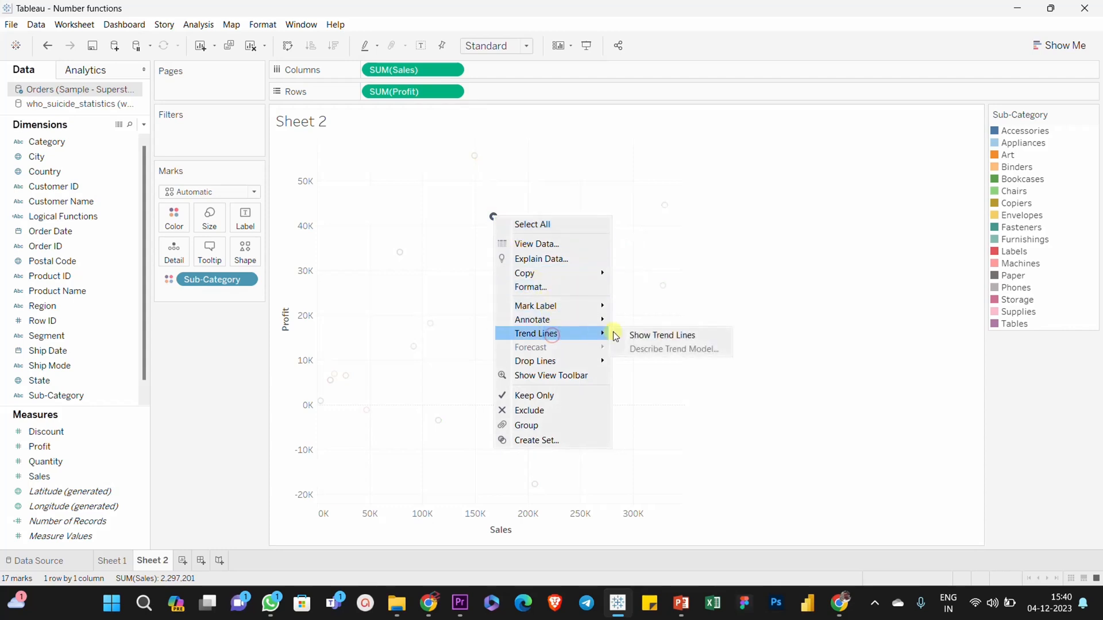
left_click(661, 335)
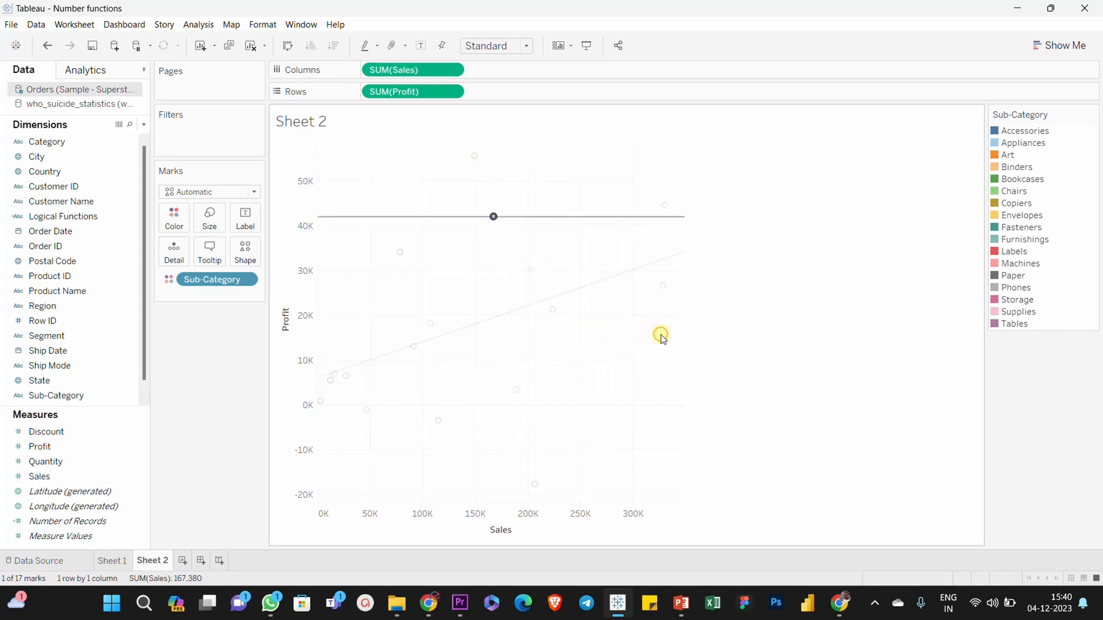
left_click(831, 282)
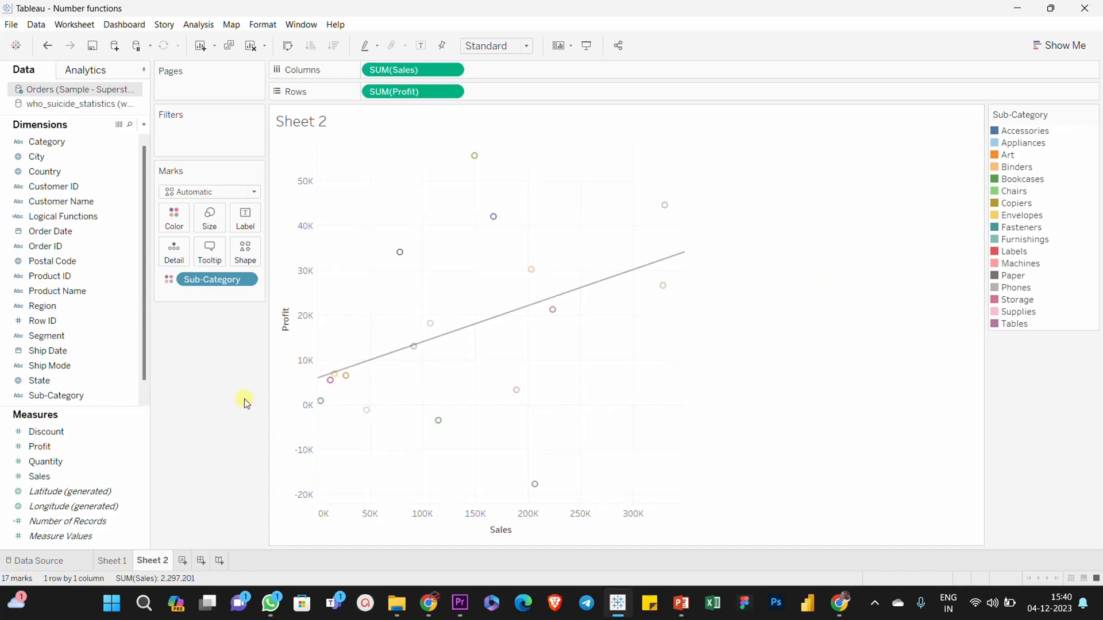
Examine the overall trend line and the individual trend lines of the Copiers, Machines, Bookcases and Appliances marks.
mouse_move(322, 379)
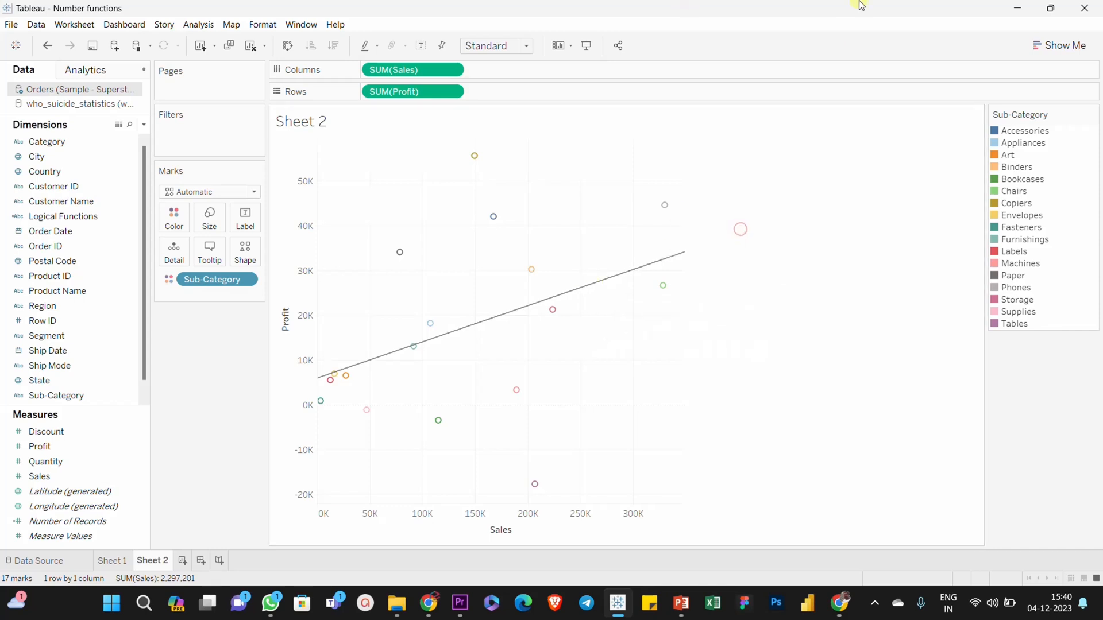
left_click(475, 160)
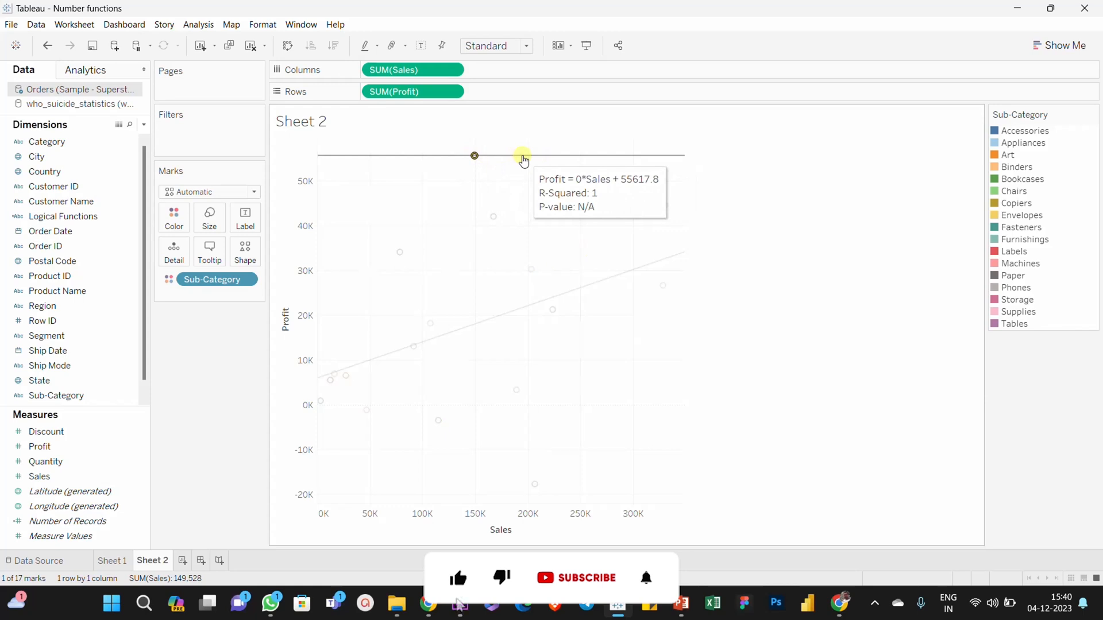
right_click(524, 161)
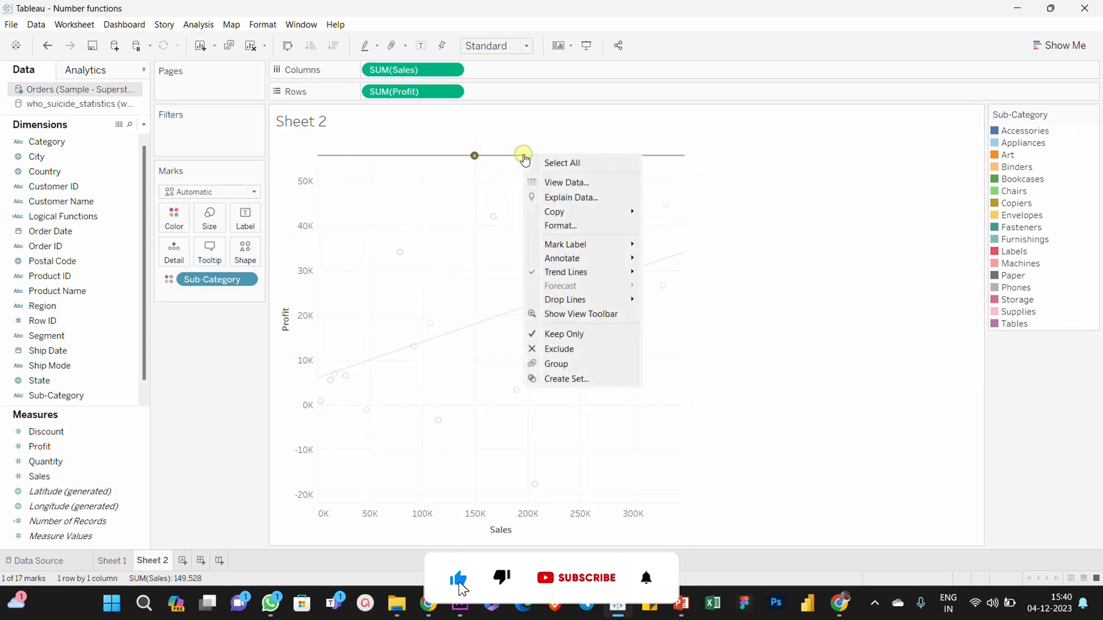
left_click(811, 228)
mouse_move(512, 394)
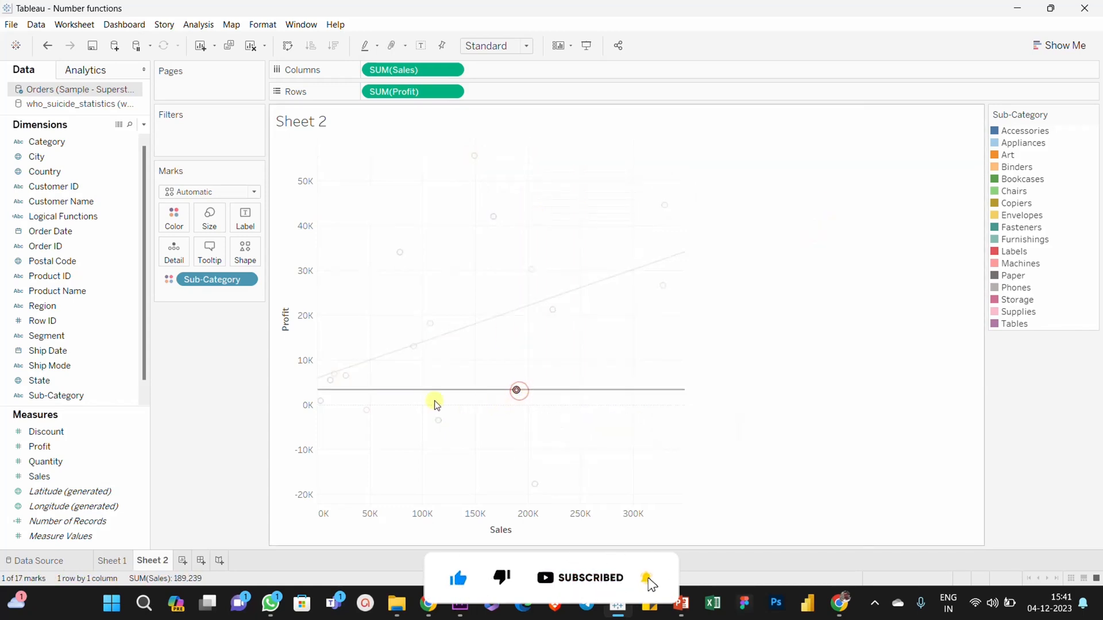
mouse_move(635, 275)
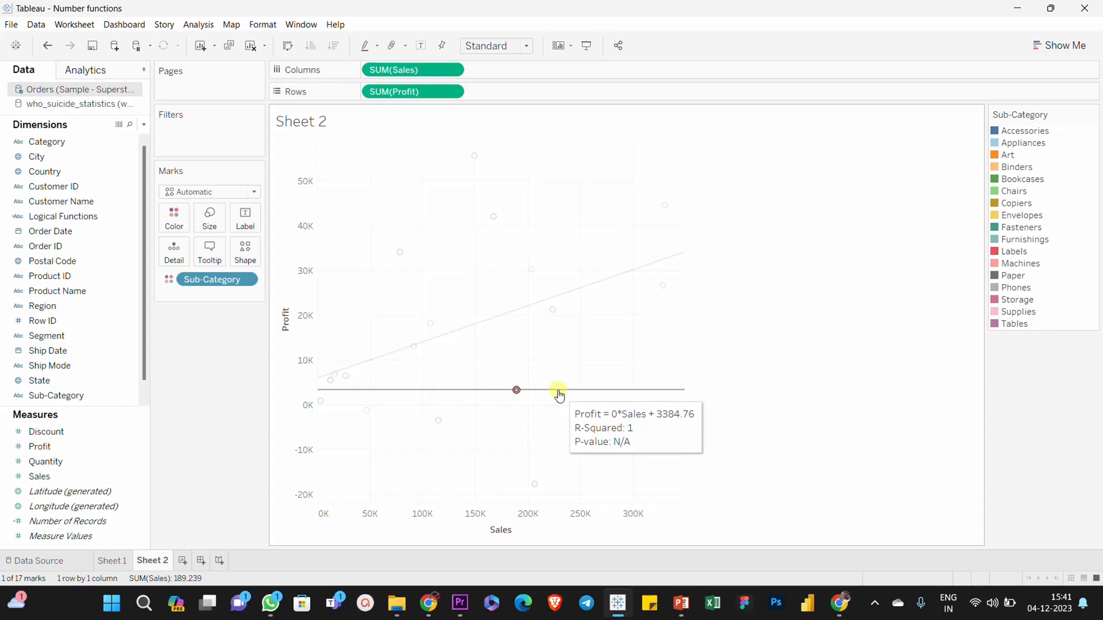
left_click(439, 421)
left_click(430, 323)
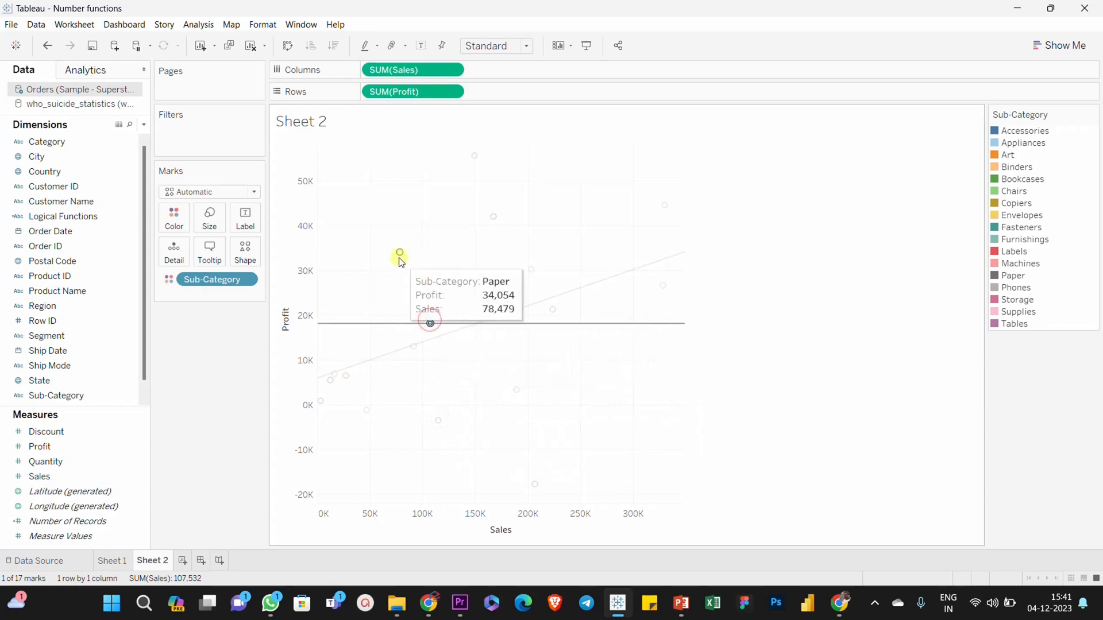
Examine the individual trend lines of the Paper, Accessories, Copiers and Binders marks, then clear the selection.
left_click(400, 251)
left_click(494, 217)
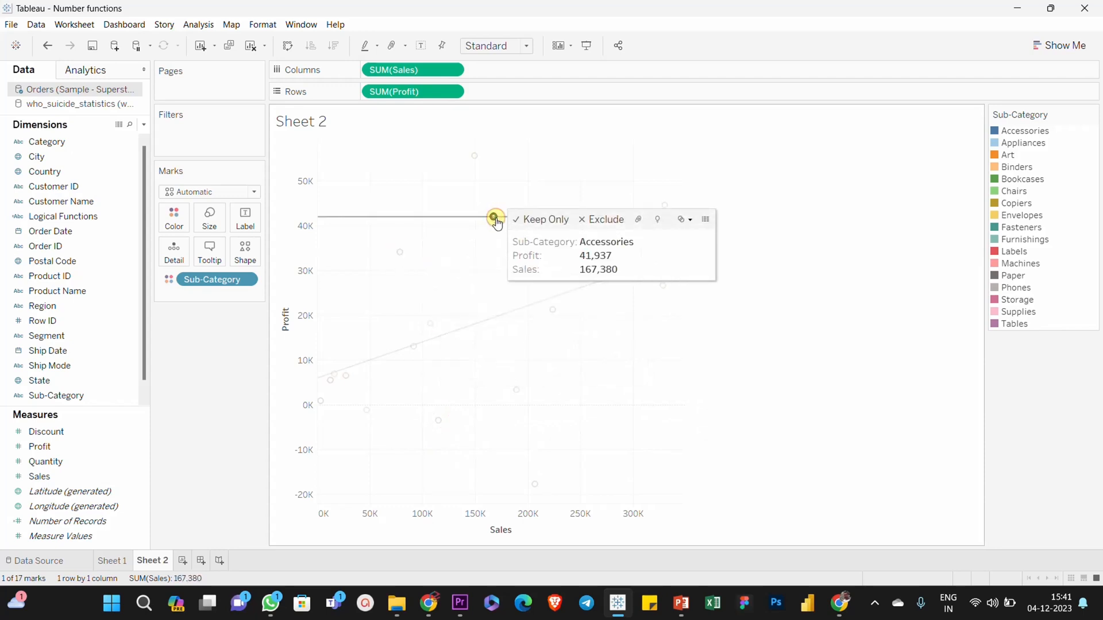
left_click(475, 156)
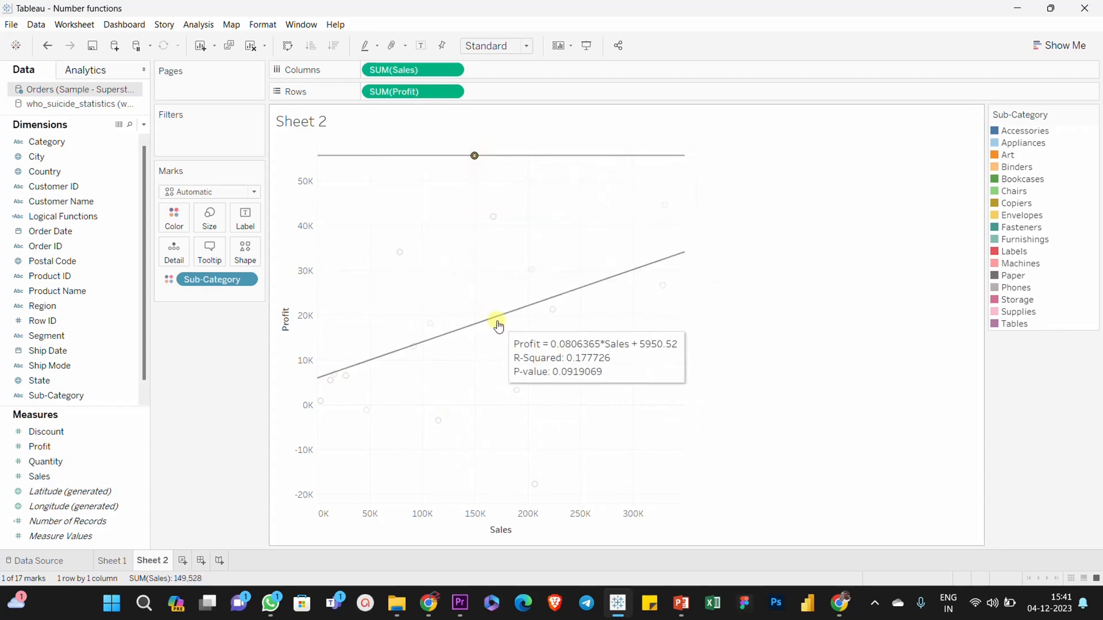
left_click(530, 271)
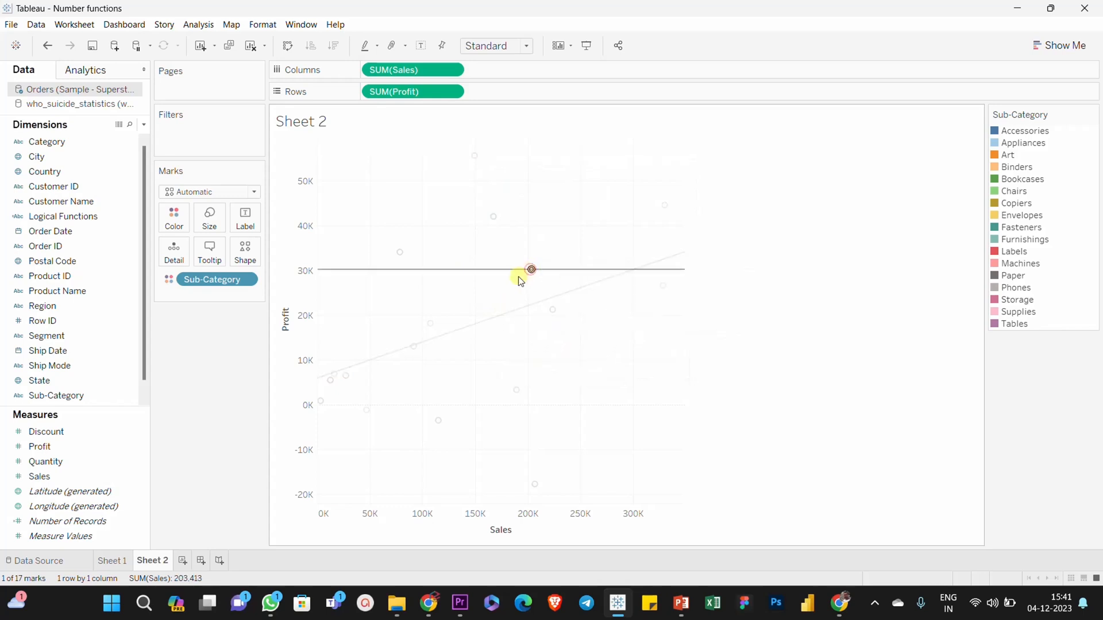
left_click(750, 244)
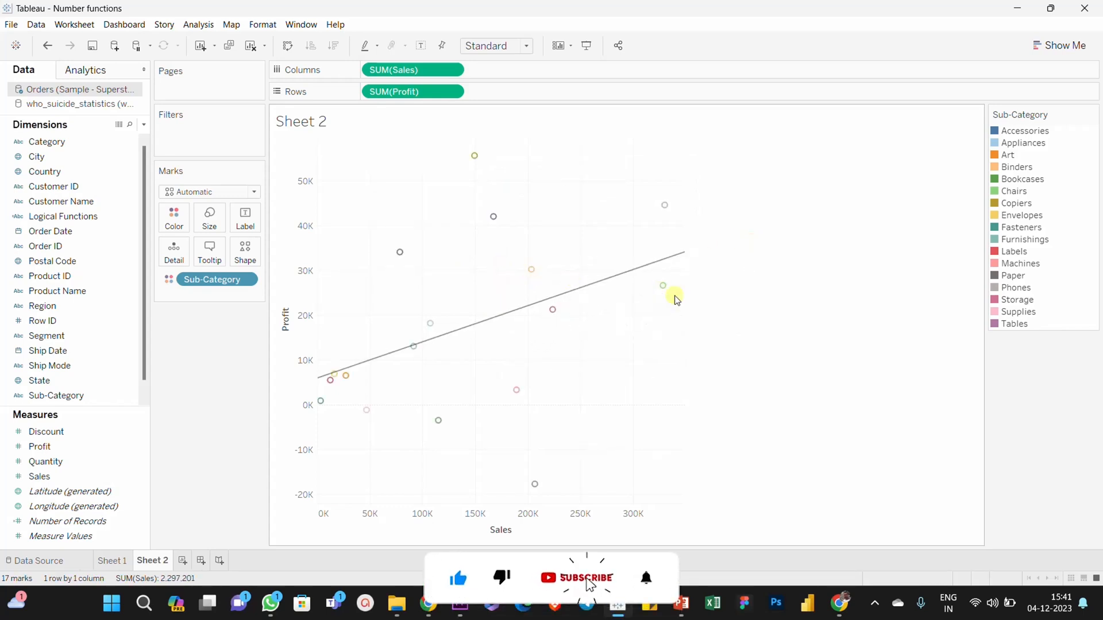
Turn off the trend lines and show drop lines on the scatter plot, starting from the Binders mark.
right_click(532, 271)
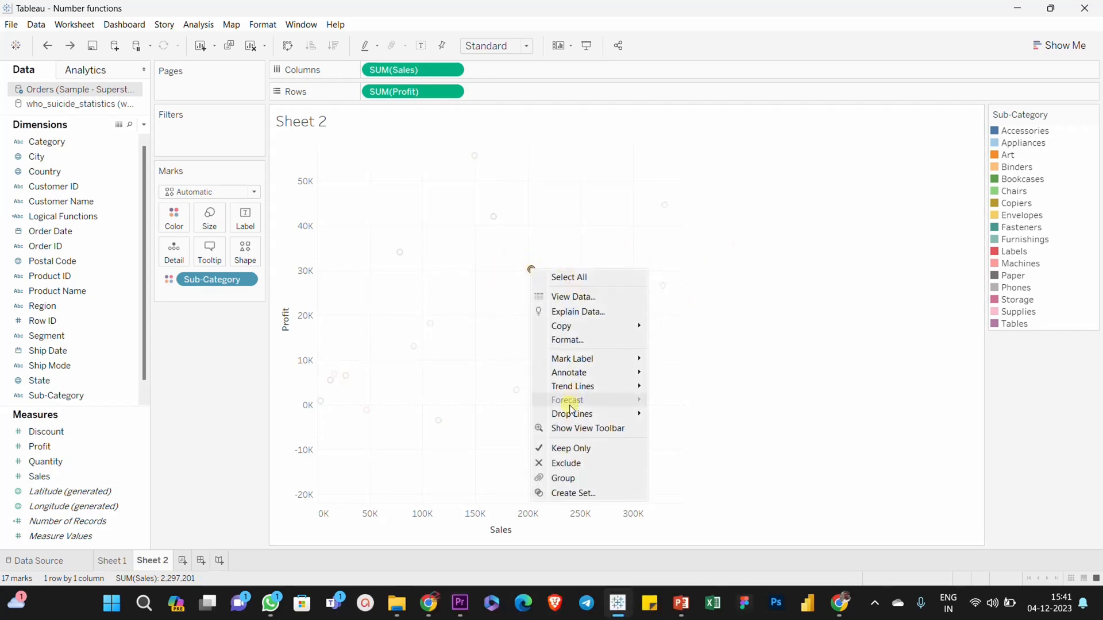
mouse_move(572, 418)
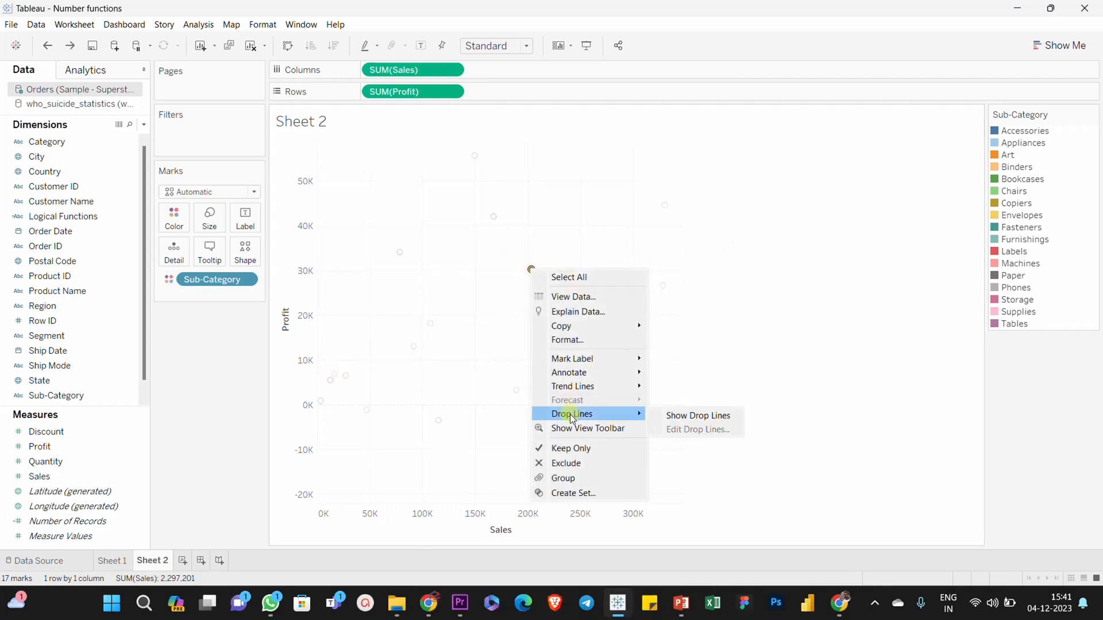
left_click(698, 416)
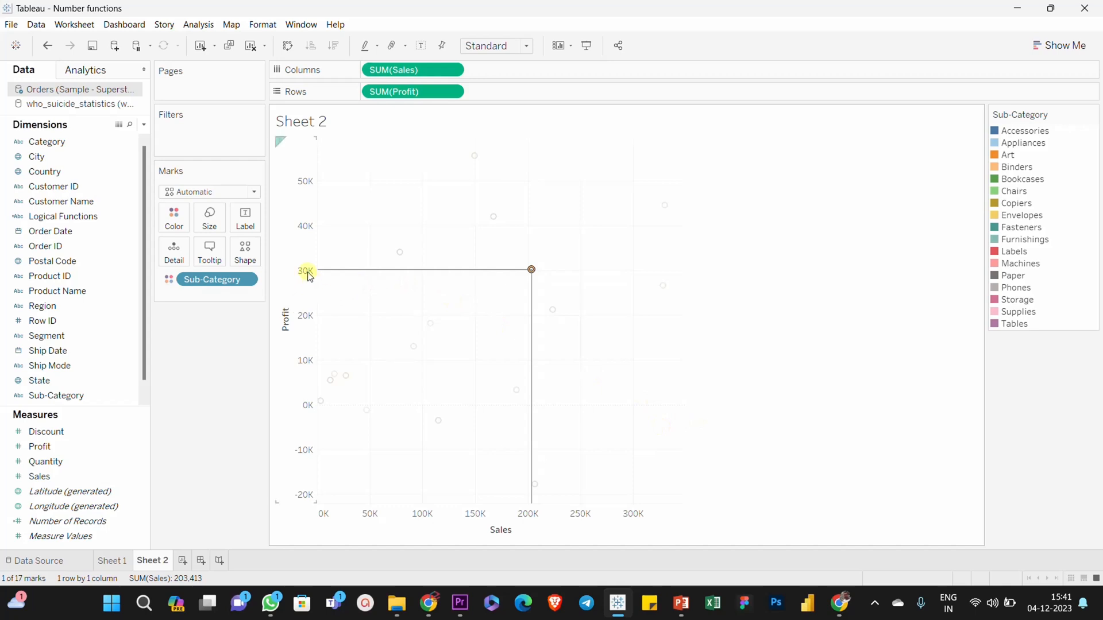
Examine the drop lines of the Binders, Accessories and Copiers marks to both axes, then clear the selection.
mouse_move(532, 272)
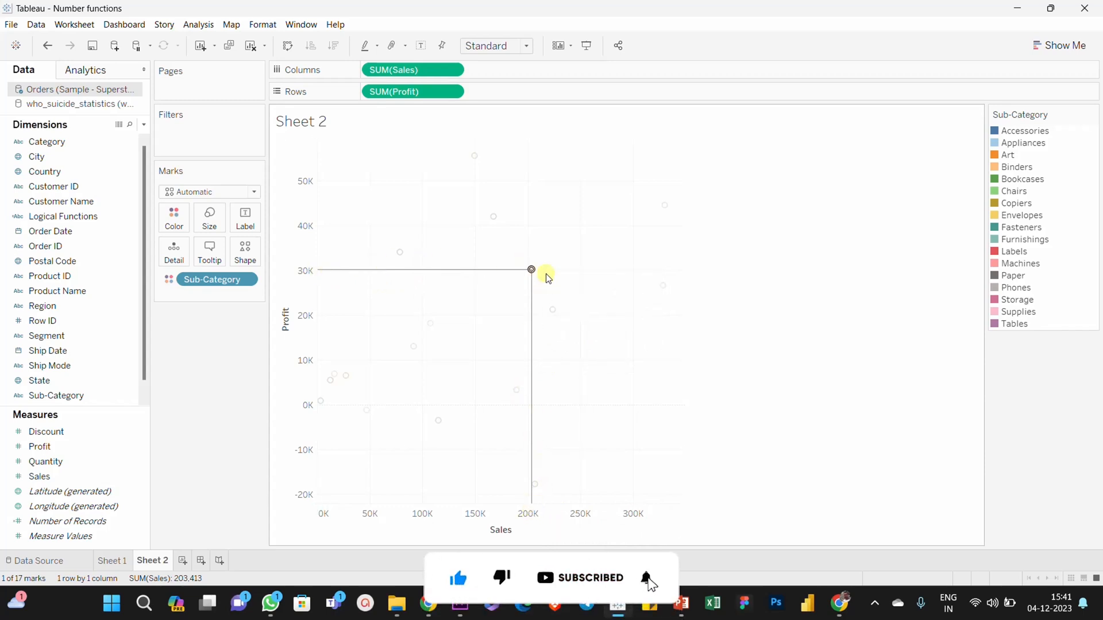
left_click(823, 271)
left_click(495, 218)
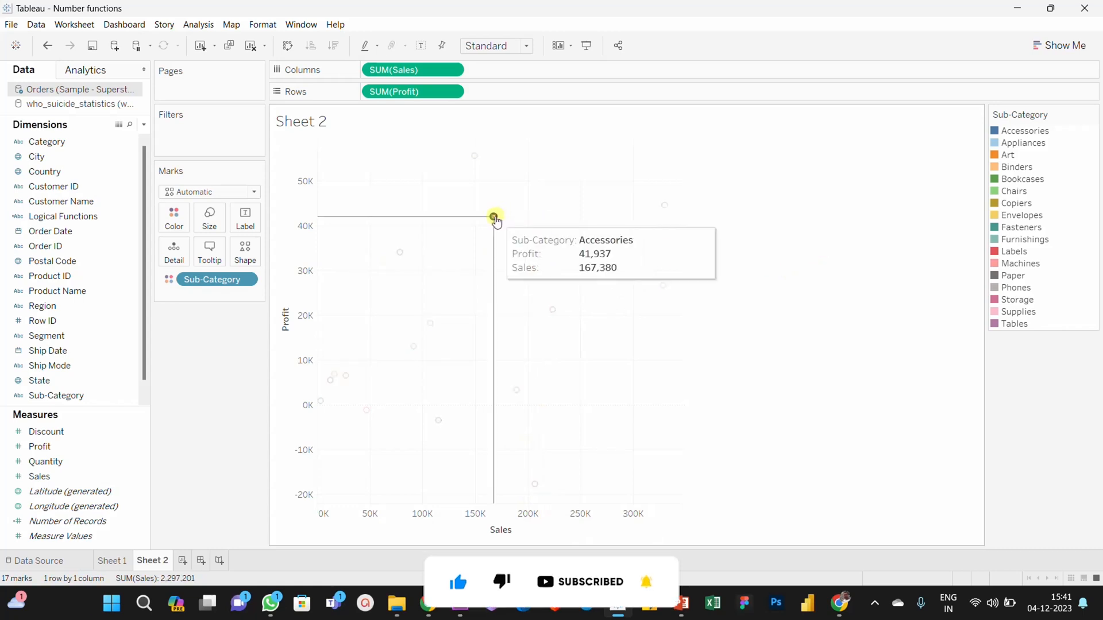
left_click(475, 155)
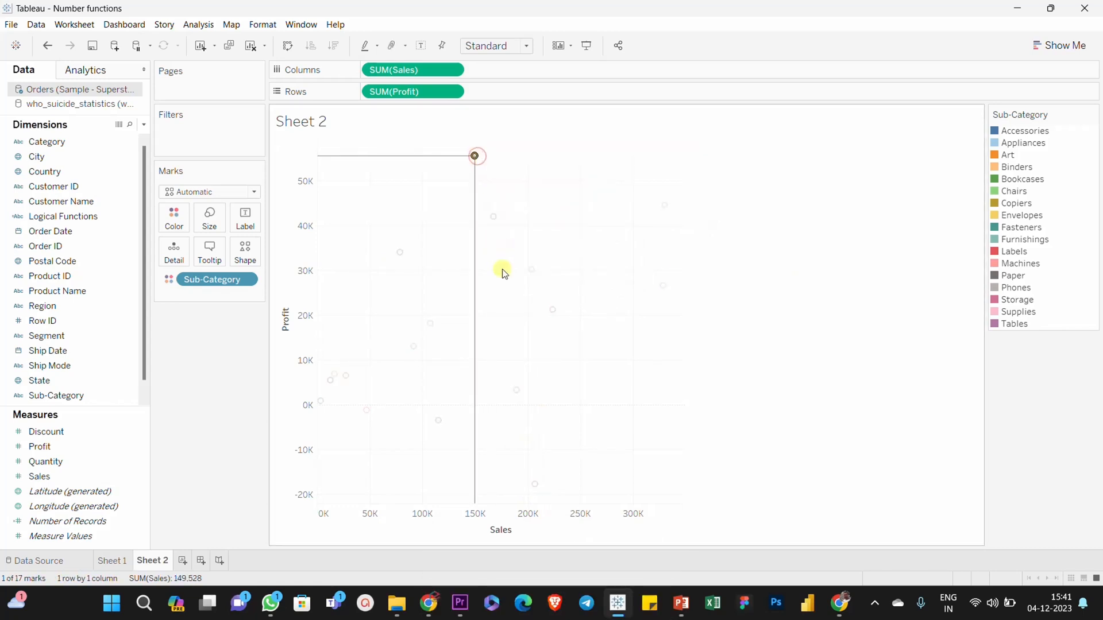
left_click(532, 271)
left_click(493, 218)
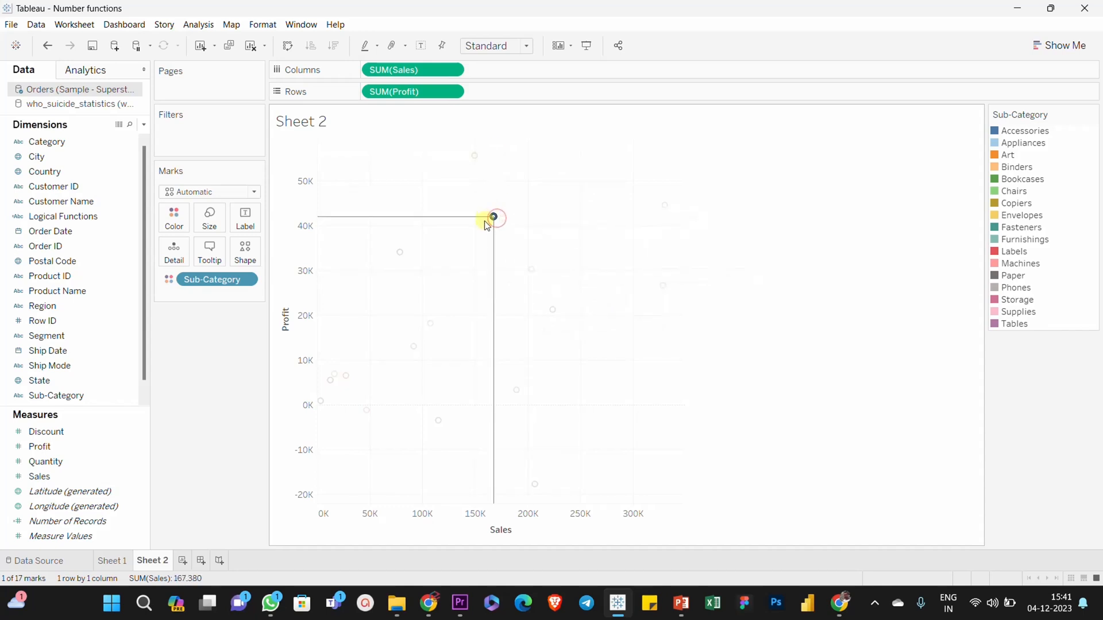
mouse_move(493, 218)
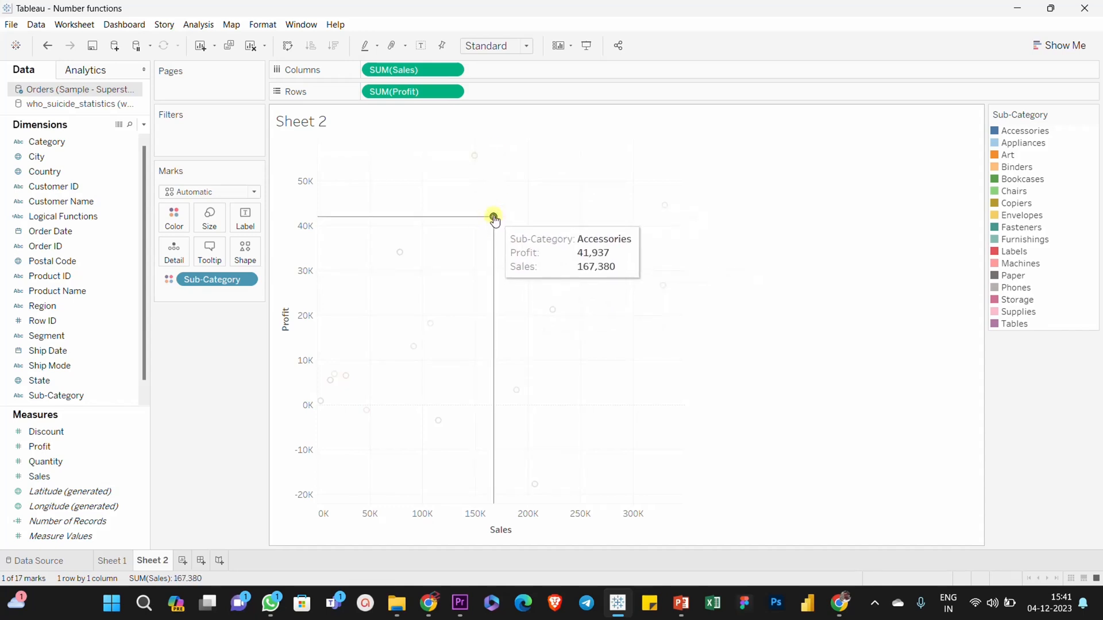
right_click(494, 218)
left_click(871, 216)
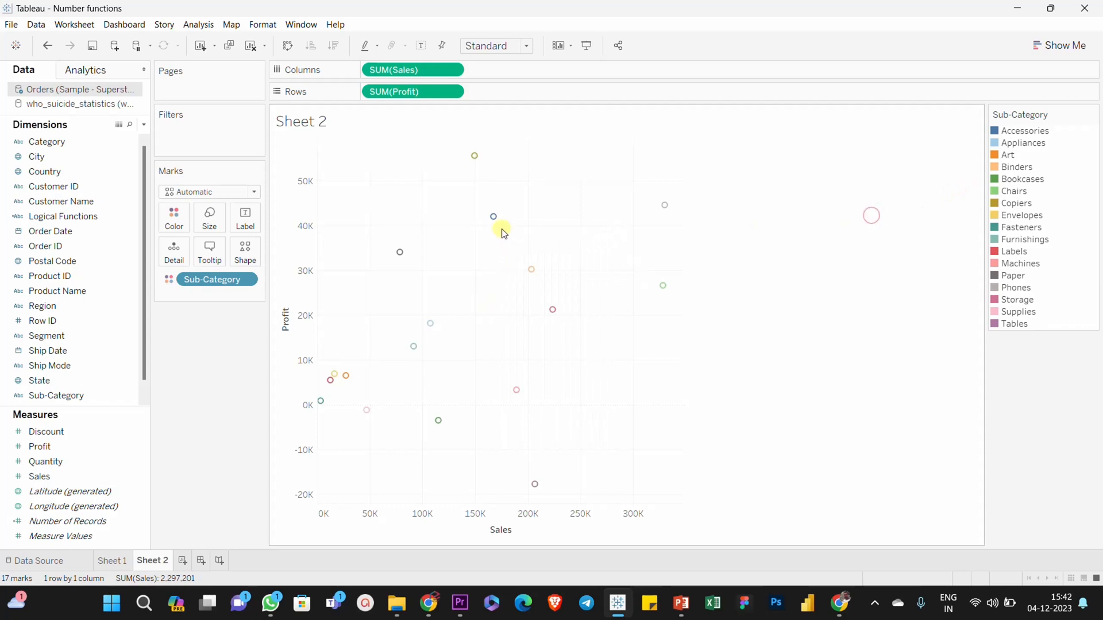
Set the scatter plot's drop lines to show always, dropping to both the X and Y axes.
right_click(493, 217)
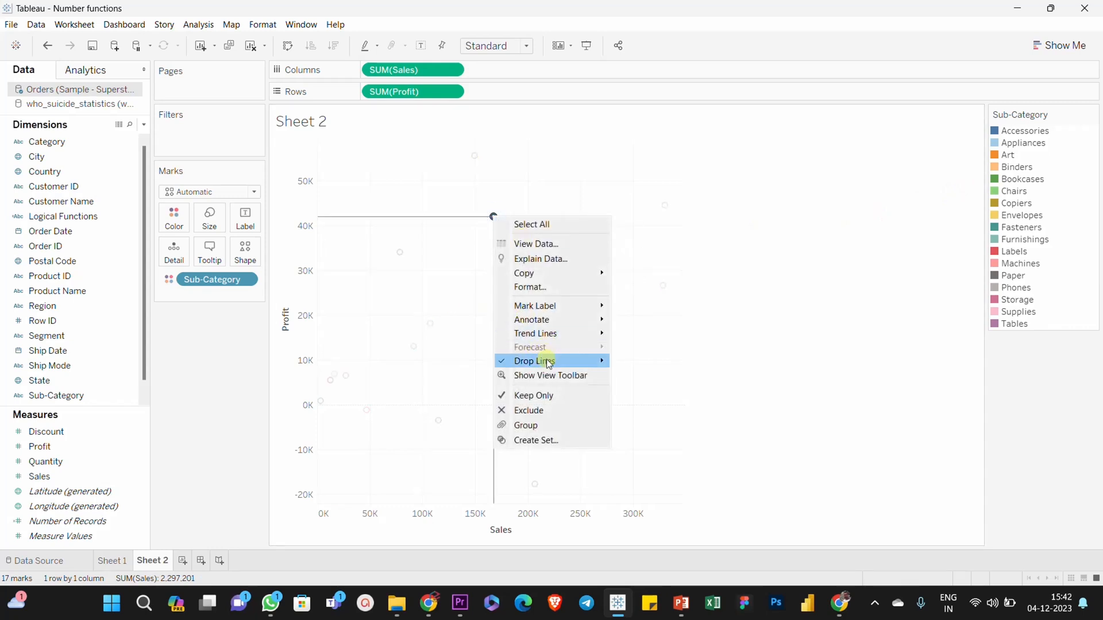
mouse_move(549, 362)
left_click(652, 377)
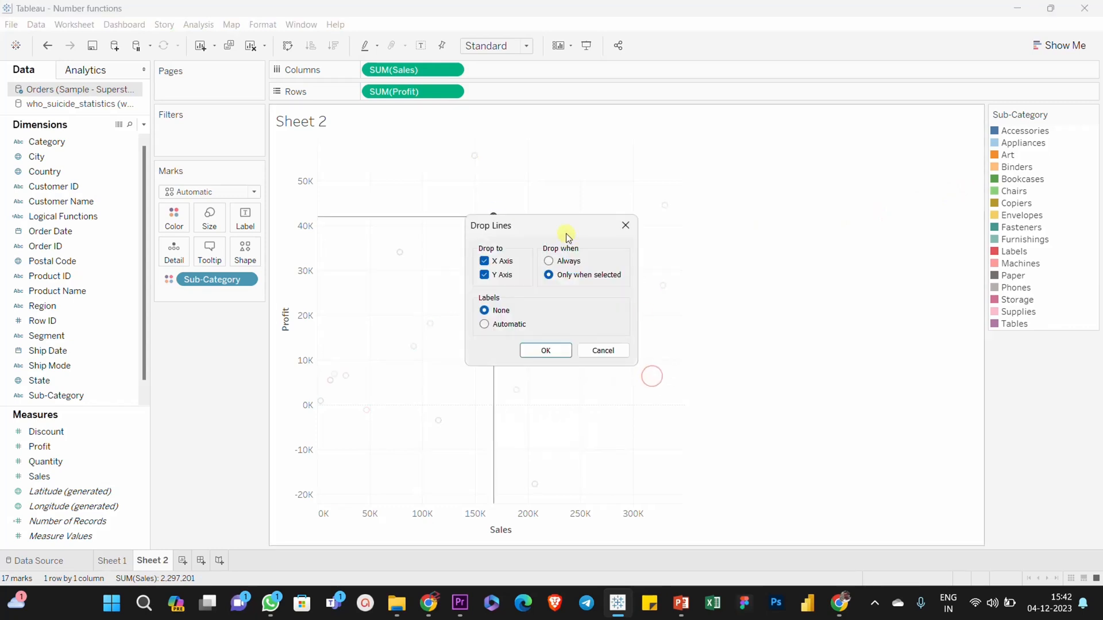
left_click_drag(567, 236, 823, 190)
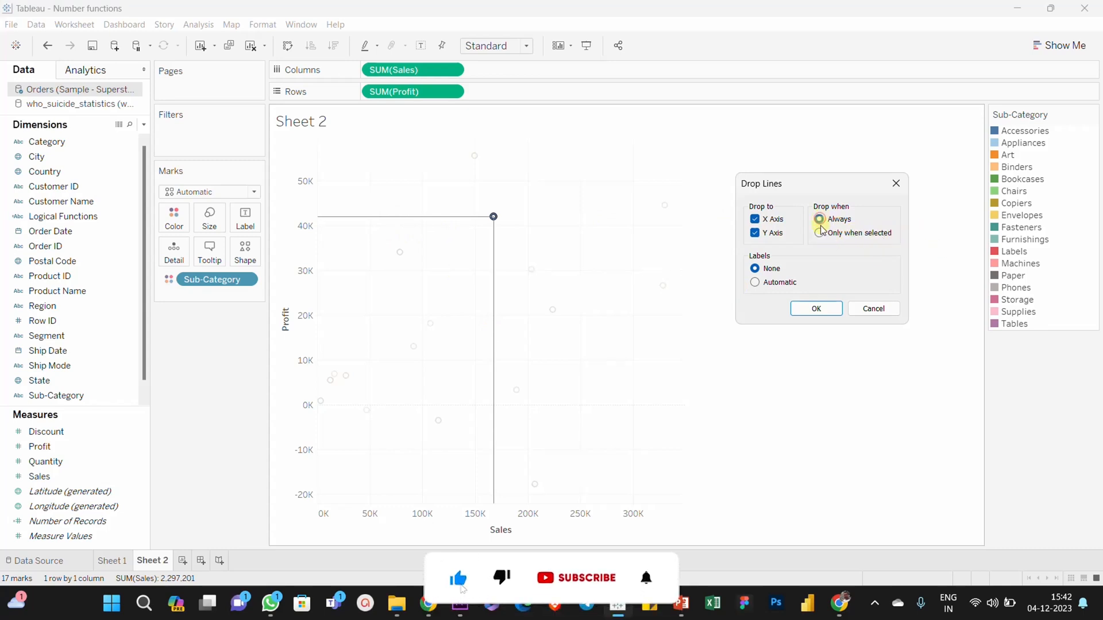
left_click(813, 308)
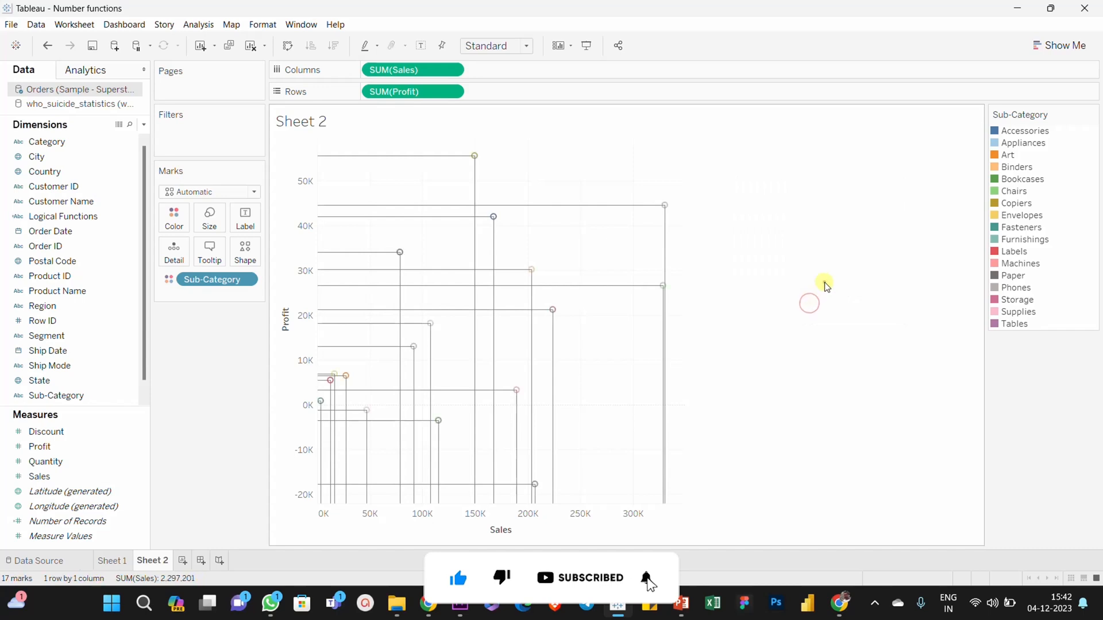
Set the drop lines' labels to Automatic.
right_click(483, 392)
left_click(727, 355)
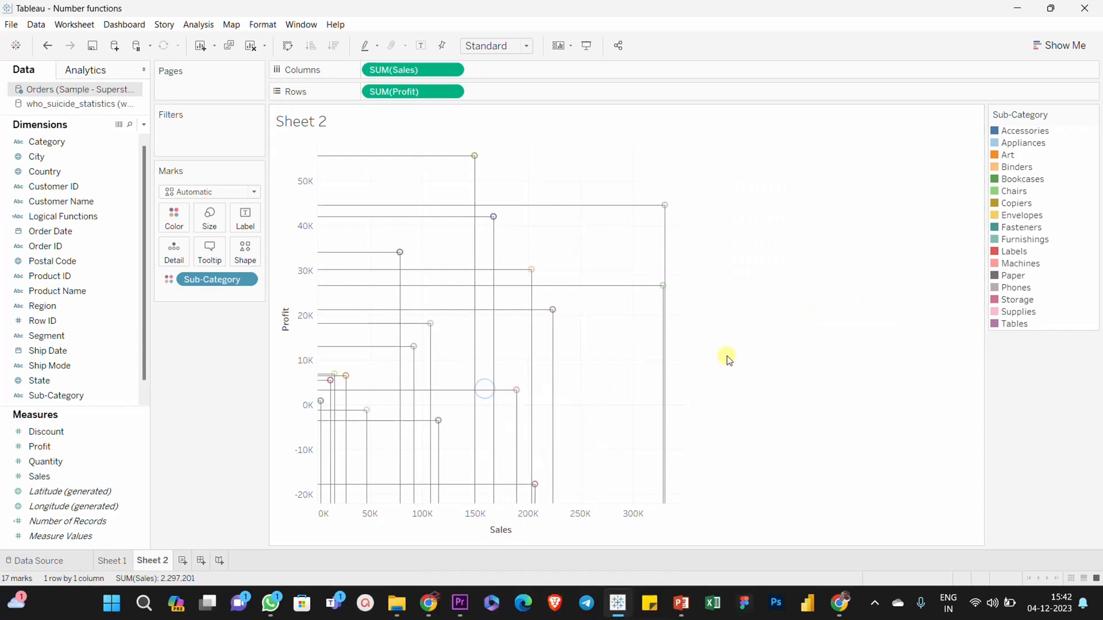
right_click(493, 217)
mouse_move(581, 362)
left_click(644, 376)
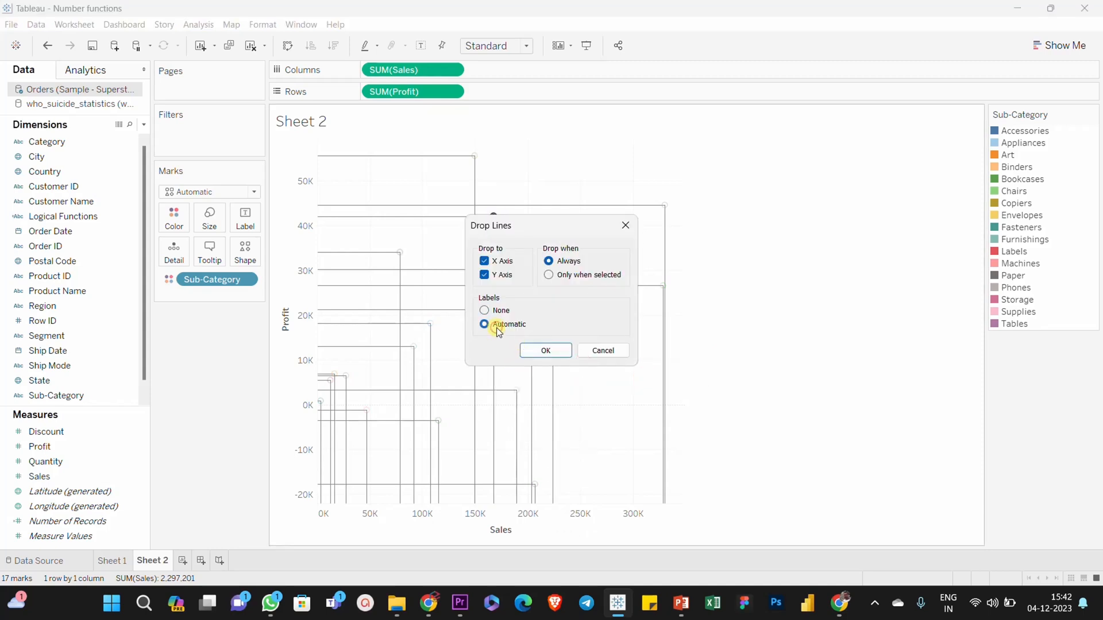
left_click(546, 350)
left_click(739, 310)
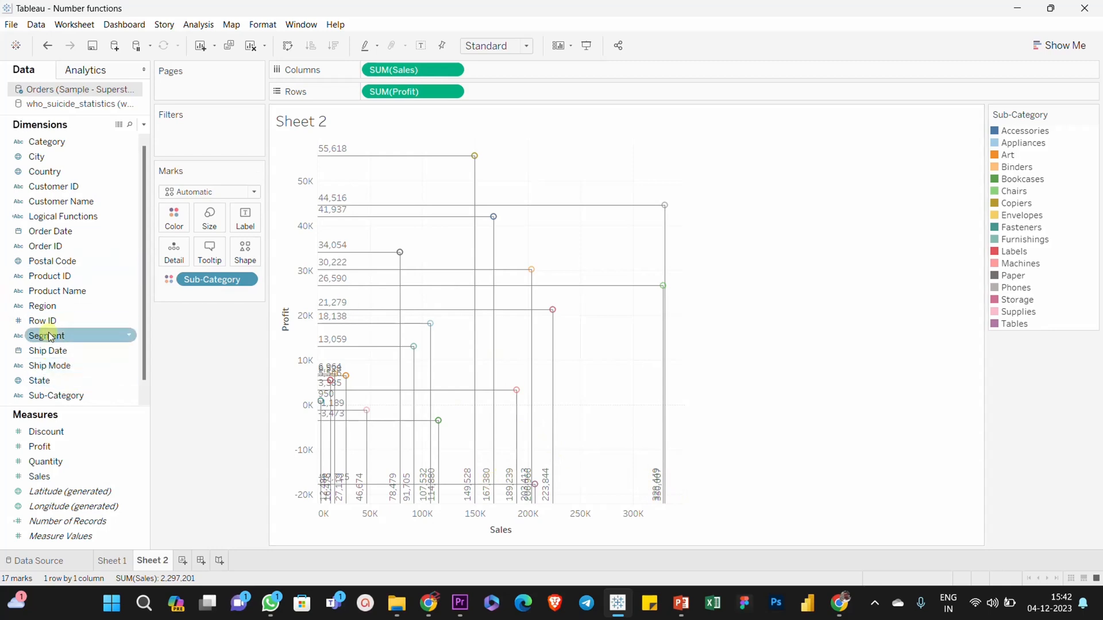
Color the scatter plot's marks by Ship Mode in place of Sub-Category.
left_click_drag(40, 367, 200, 279)
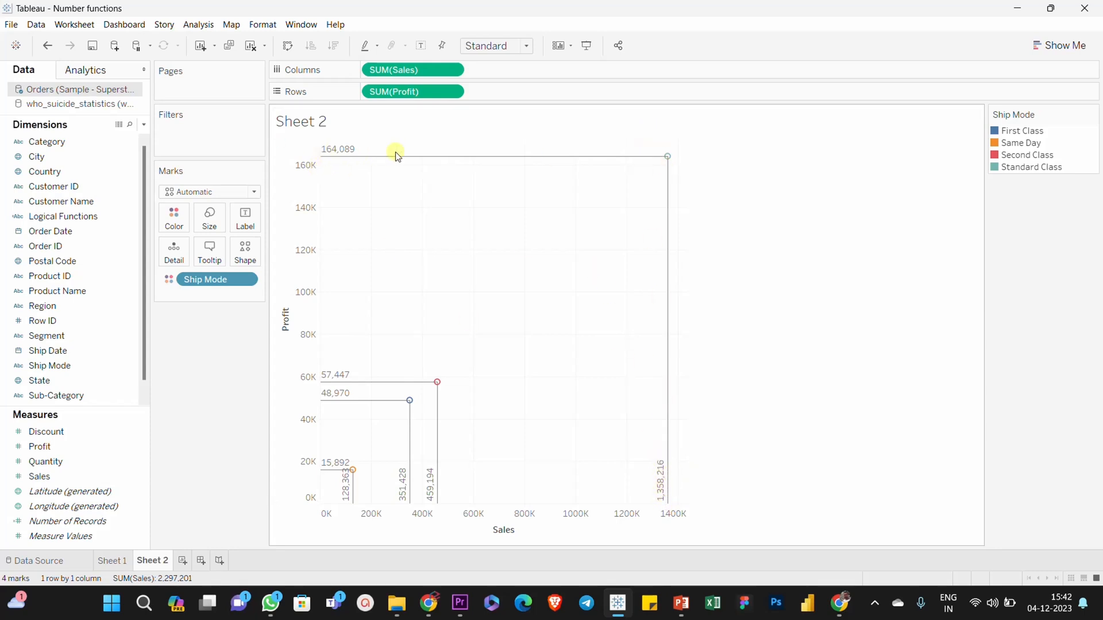
mouse_move(666, 158)
right_click(477, 232)
left_click(752, 268)
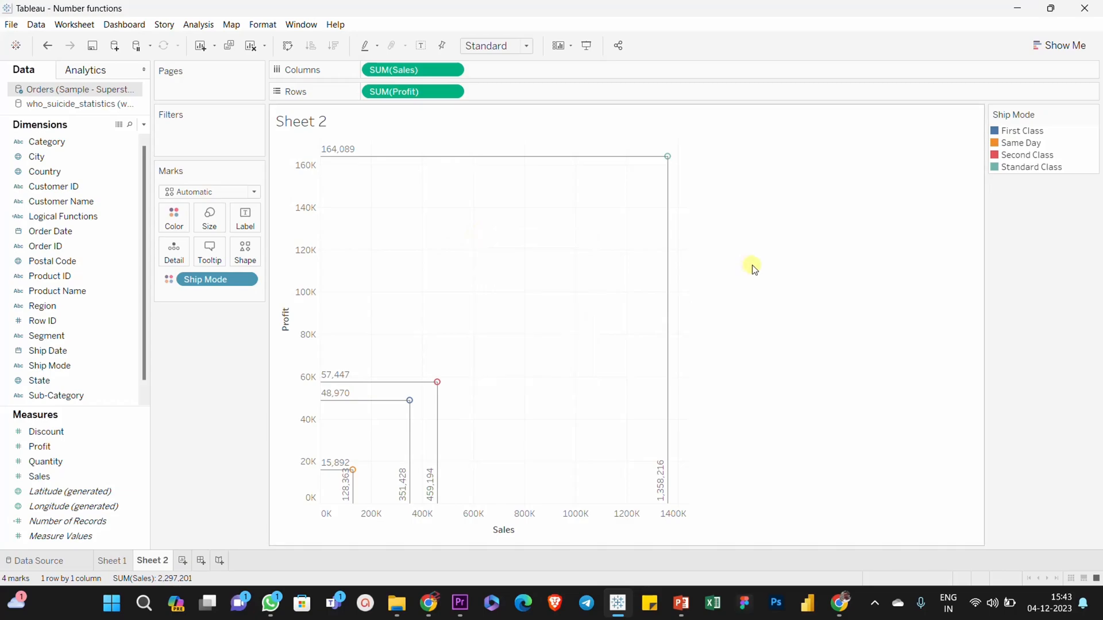